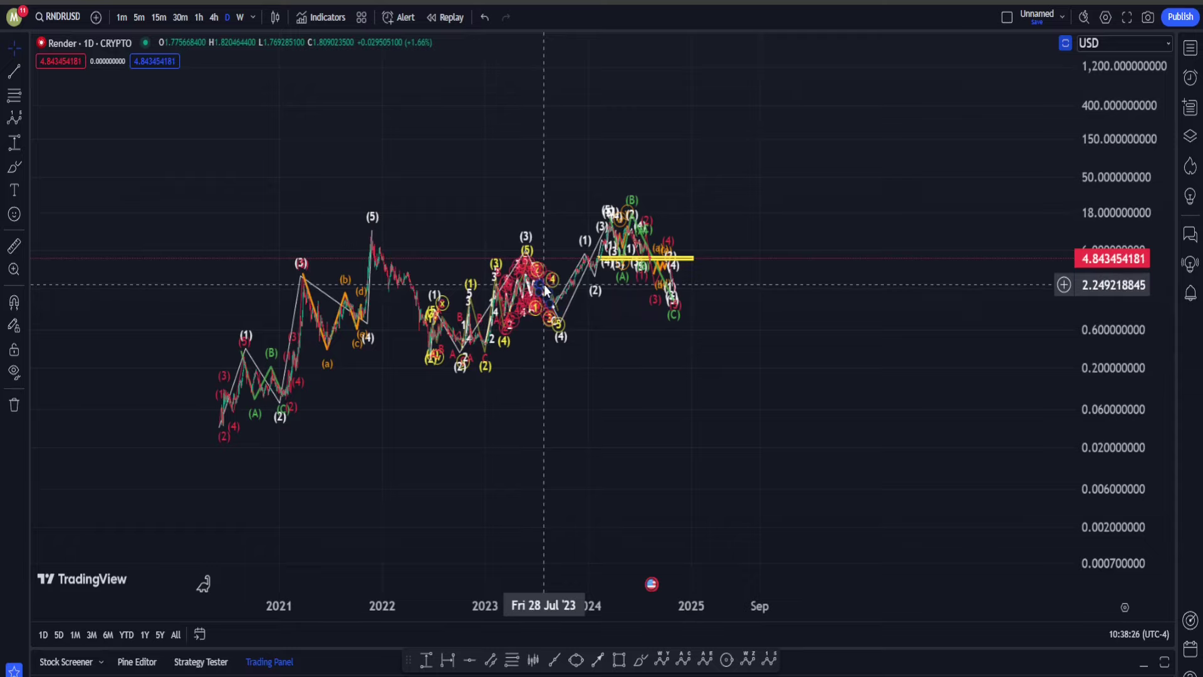
# - Pan the daily RNDRUSD chart to frame its history back to the early-2020 low
pyautogui.moveTo(489, 151); pyautogui.dragTo(507, 177)
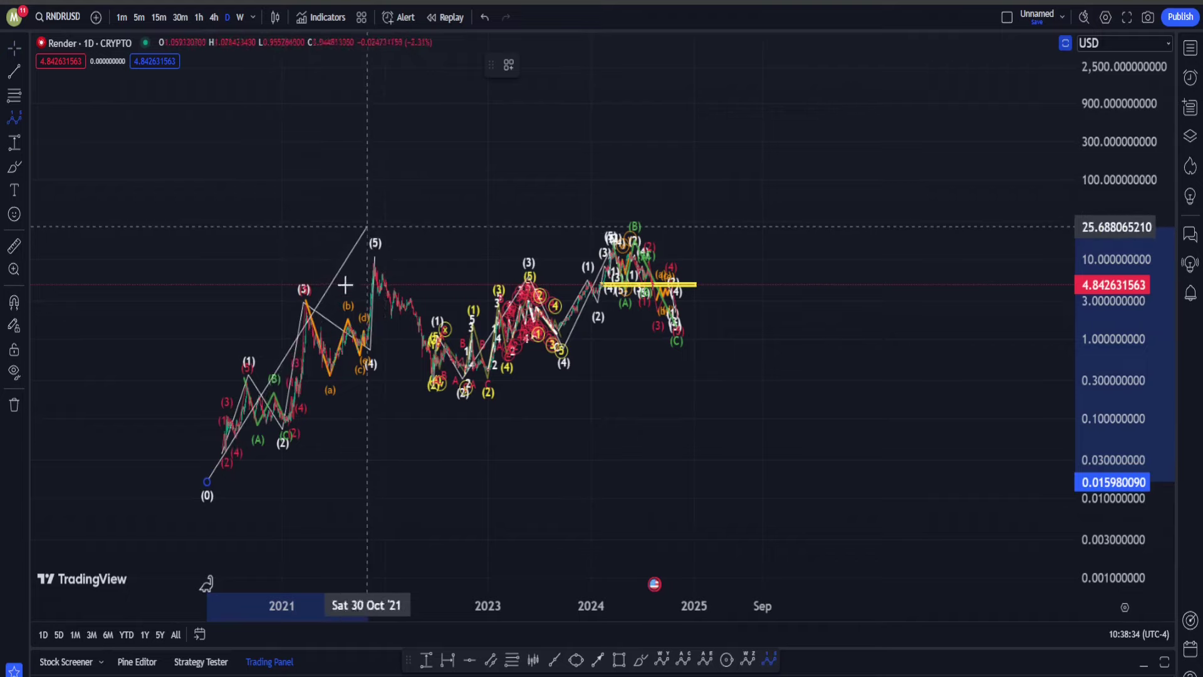
# - Finish the white impulse: (1) at the 2021 peak, (2) at the 2022 low, (3)–(5) projected high
pyautogui.click(374, 210)
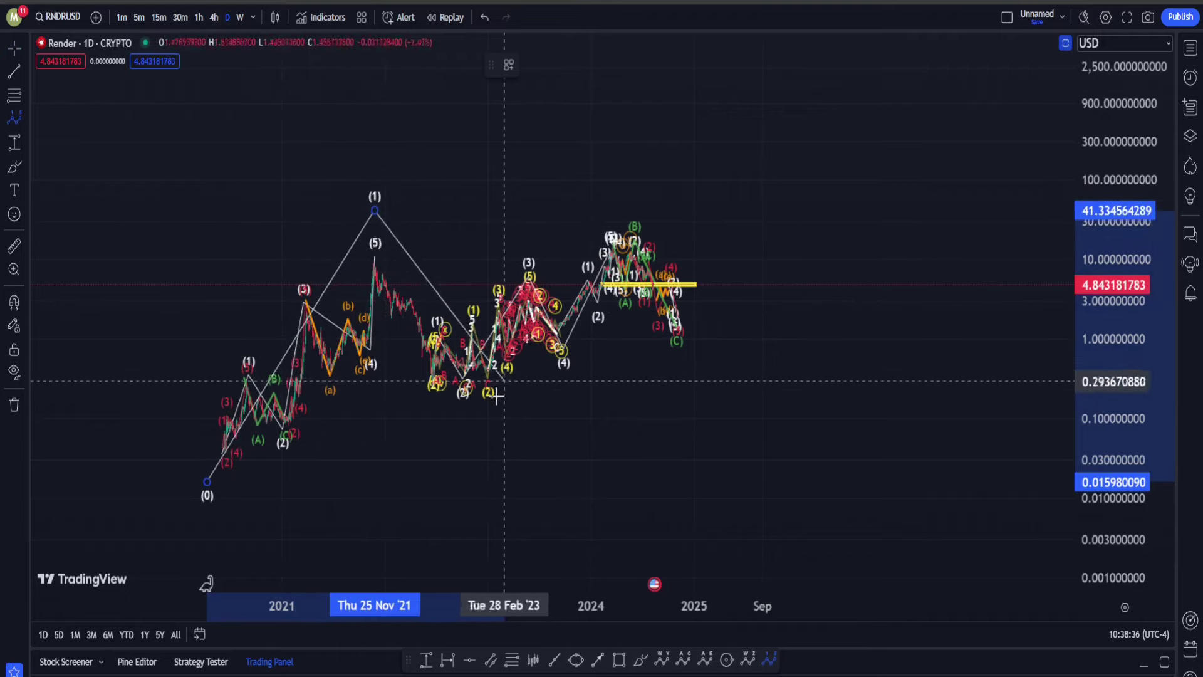
pyautogui.click(468, 421)
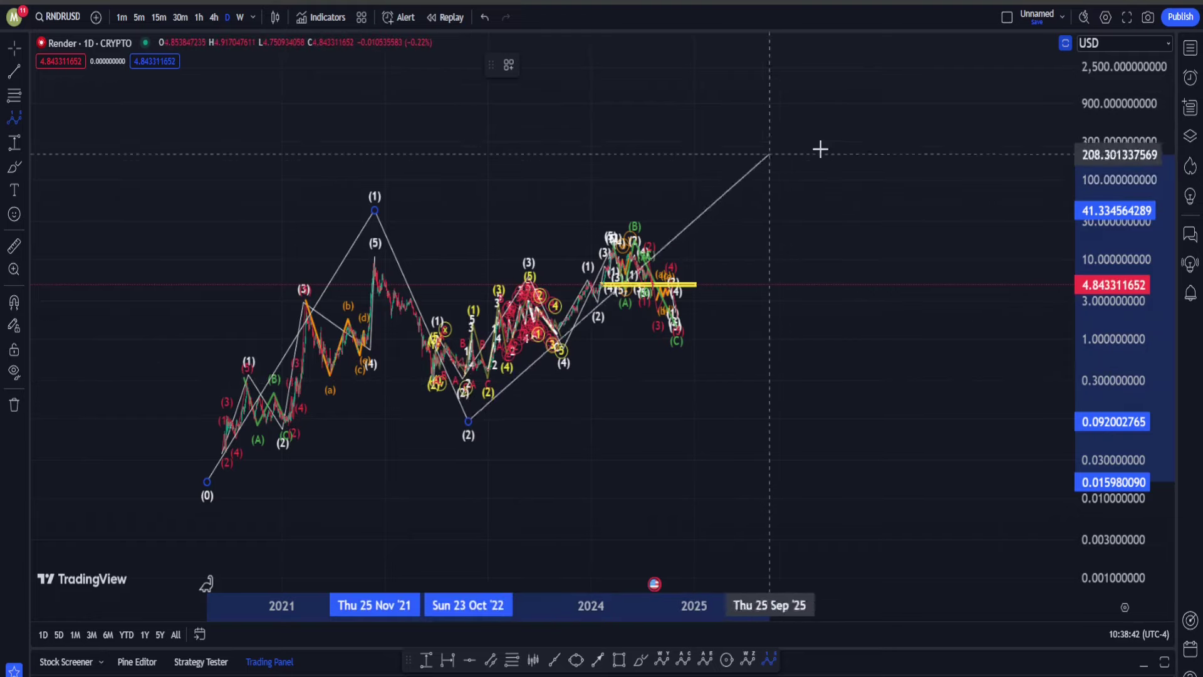
pyautogui.click(922, 92)
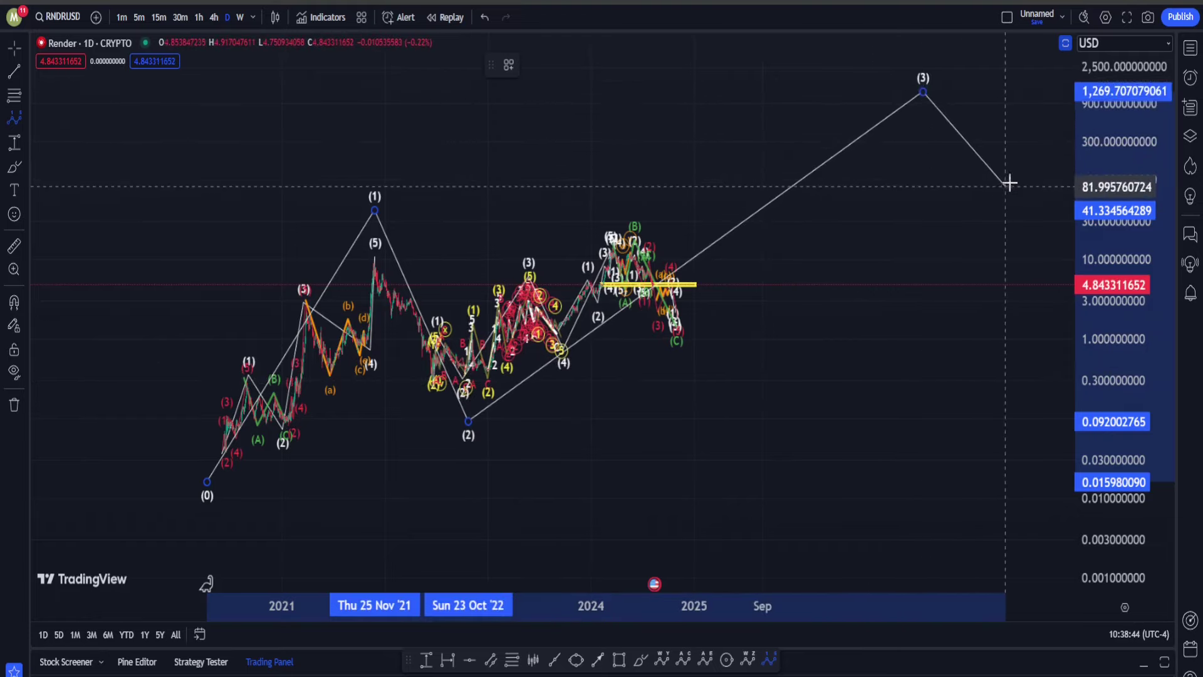
pyautogui.click(1005, 187)
pyautogui.click(1066, 89)
# - Start a nested impulse with (1) at the 2024 peak, (2) at the recent low, then (4)
pyautogui.click(840, 310)
pyautogui.moveTo(907, 350); pyautogui.dragTo(795, 375)
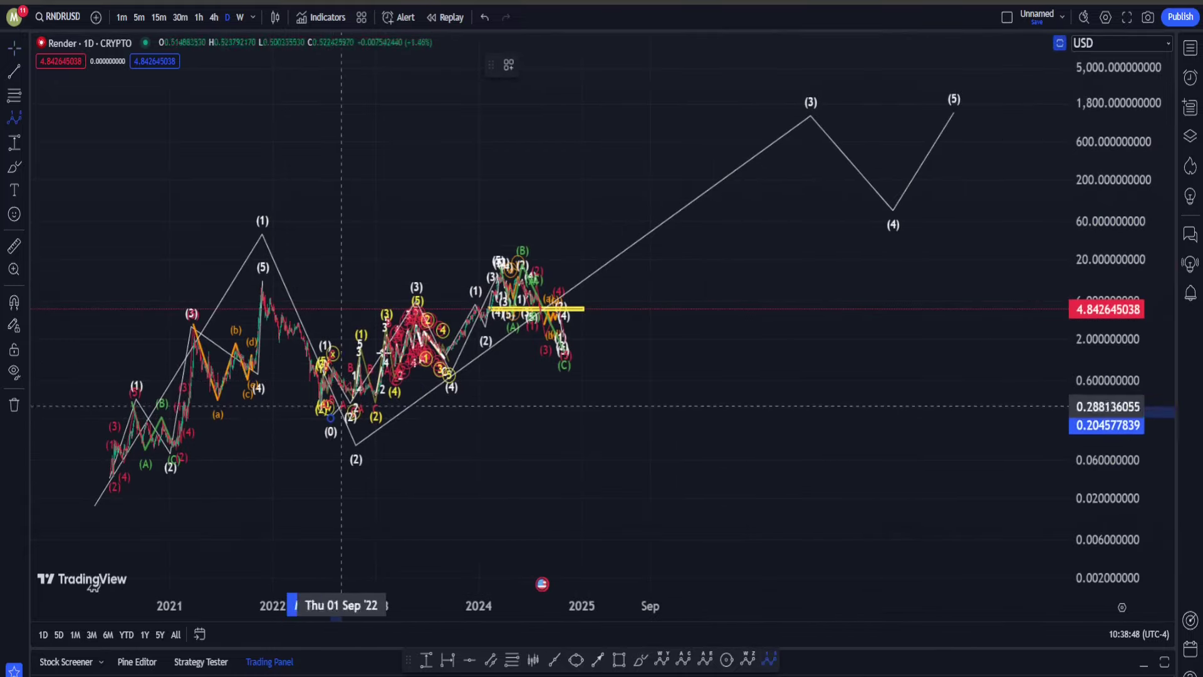
pyautogui.click(512, 224)
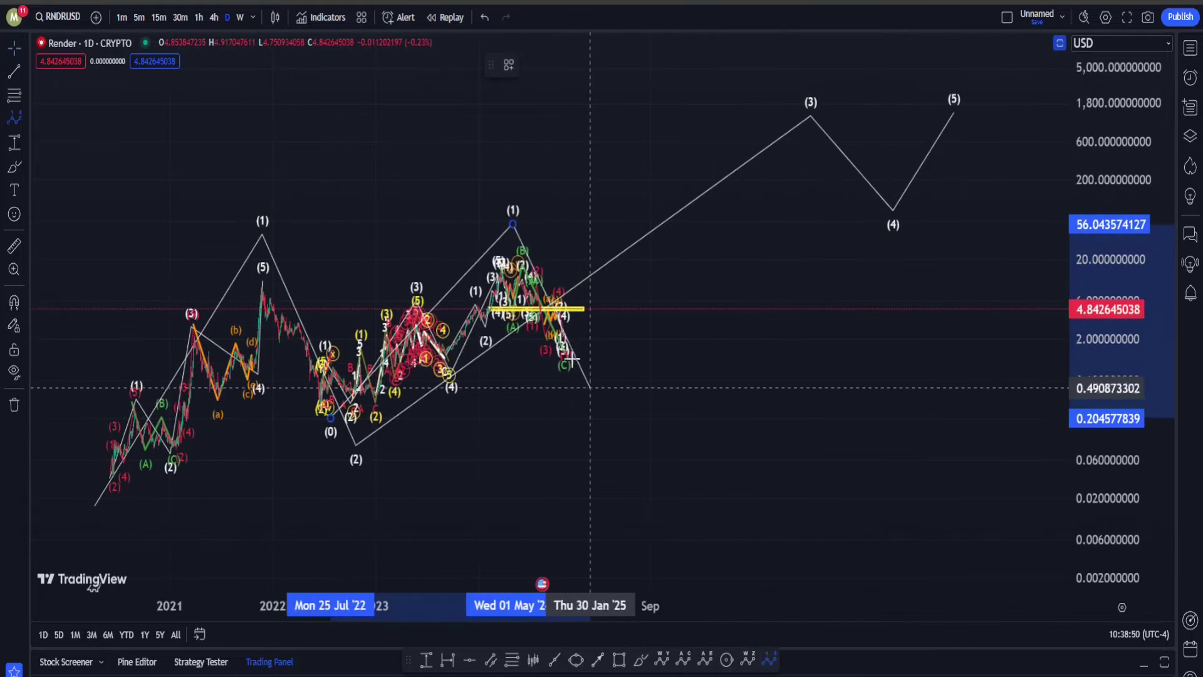
pyautogui.click(598, 340)
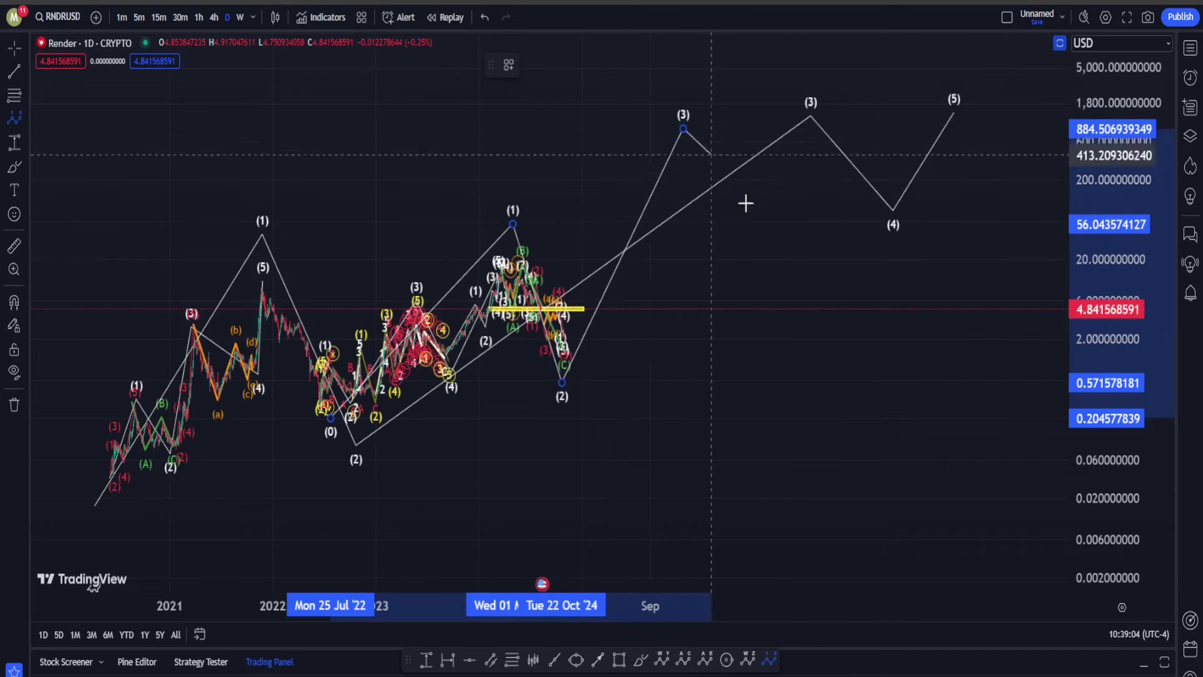
pyautogui.click(759, 224)
# - Colour the nested wave red and lift the white wave's (3) to ~2,043 and (5) to ~4,902
pyautogui.click(531, 66)
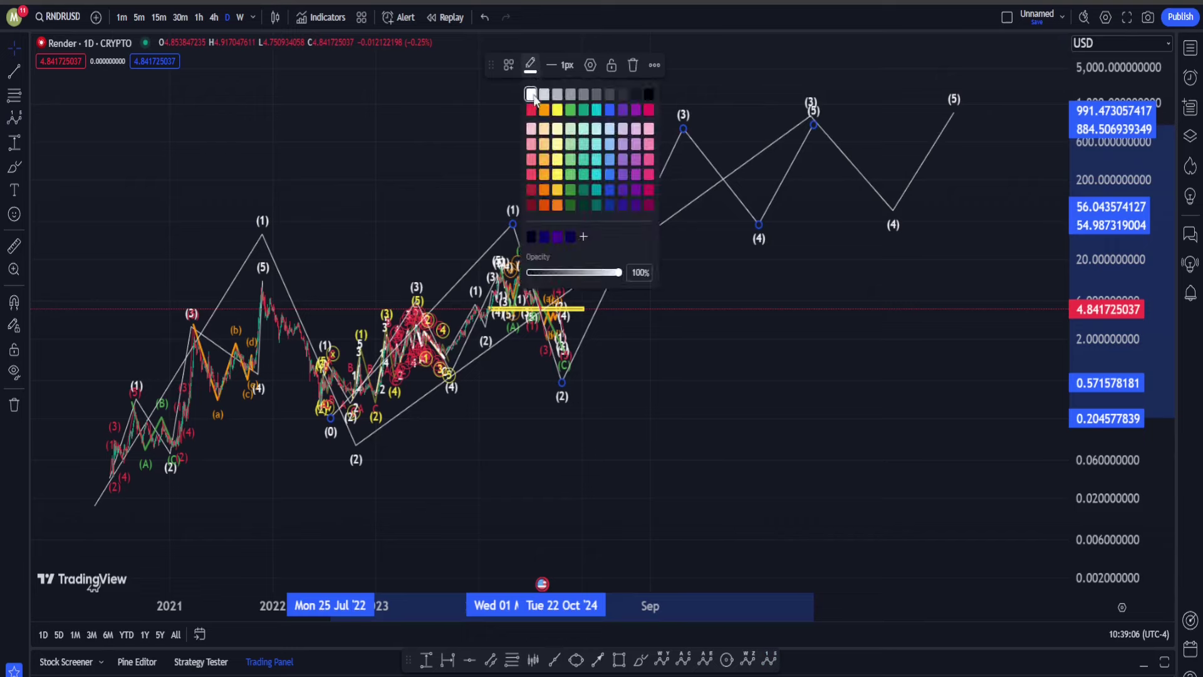
pyautogui.click(535, 103)
pyautogui.doubleClick(808, 122)
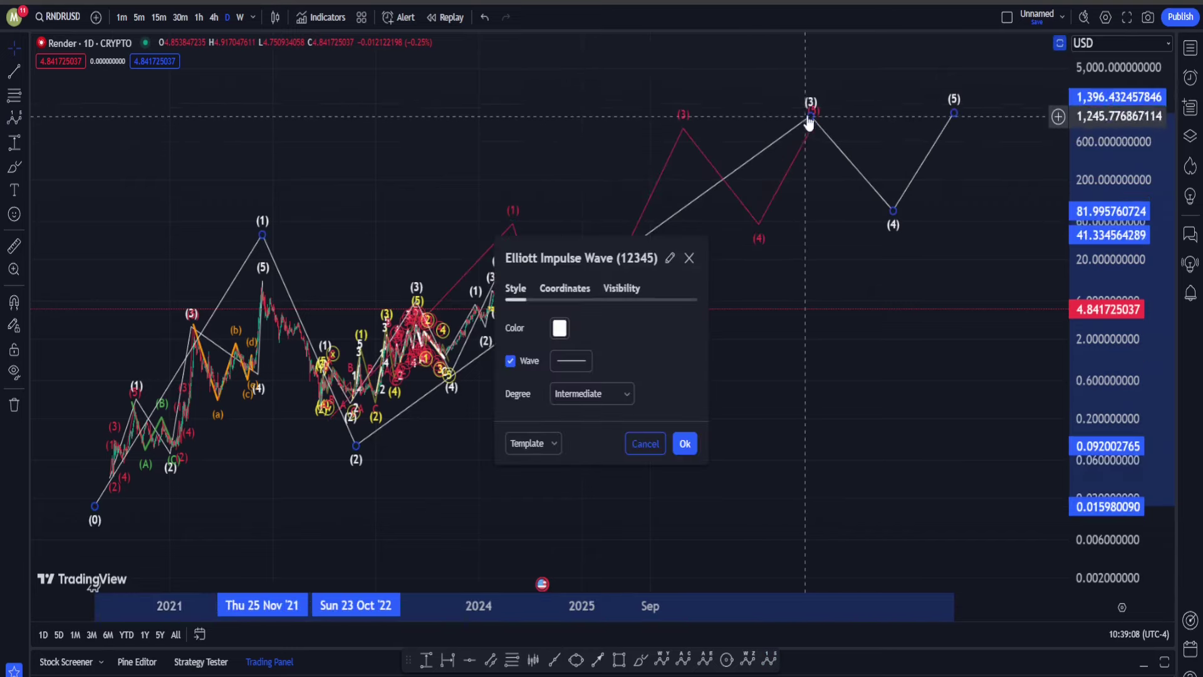
pyautogui.moveTo(809, 117); pyautogui.dragTo(812, 103)
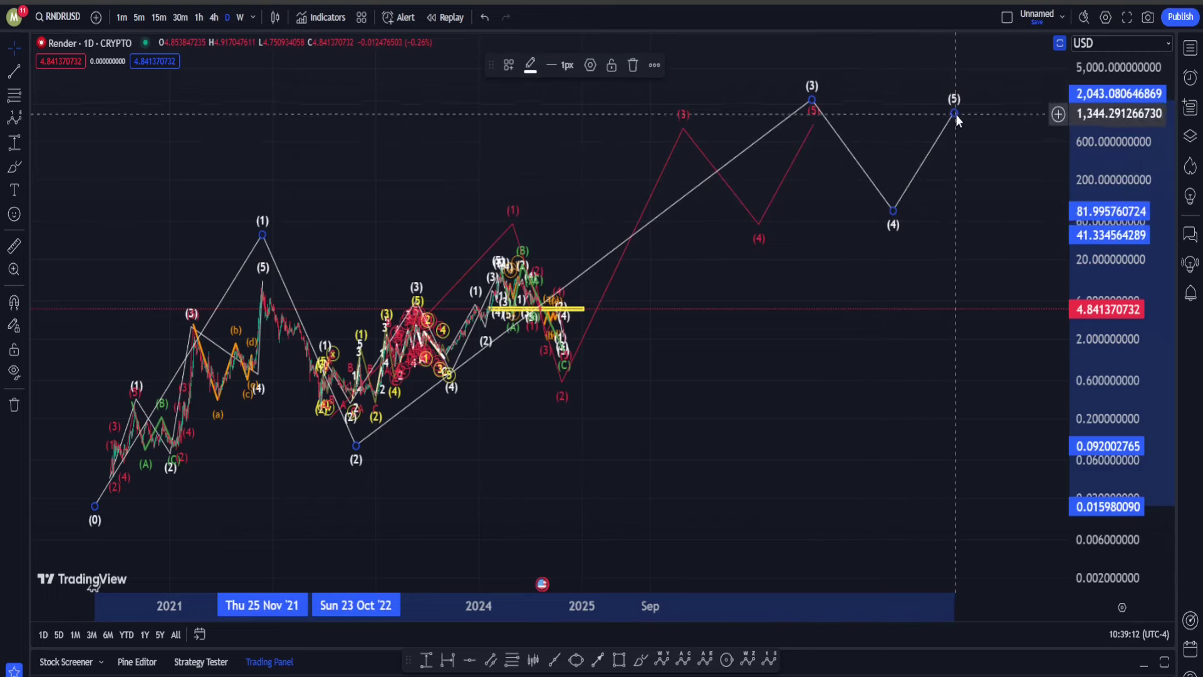
pyautogui.moveTo(956, 114); pyautogui.dragTo(986, 70)
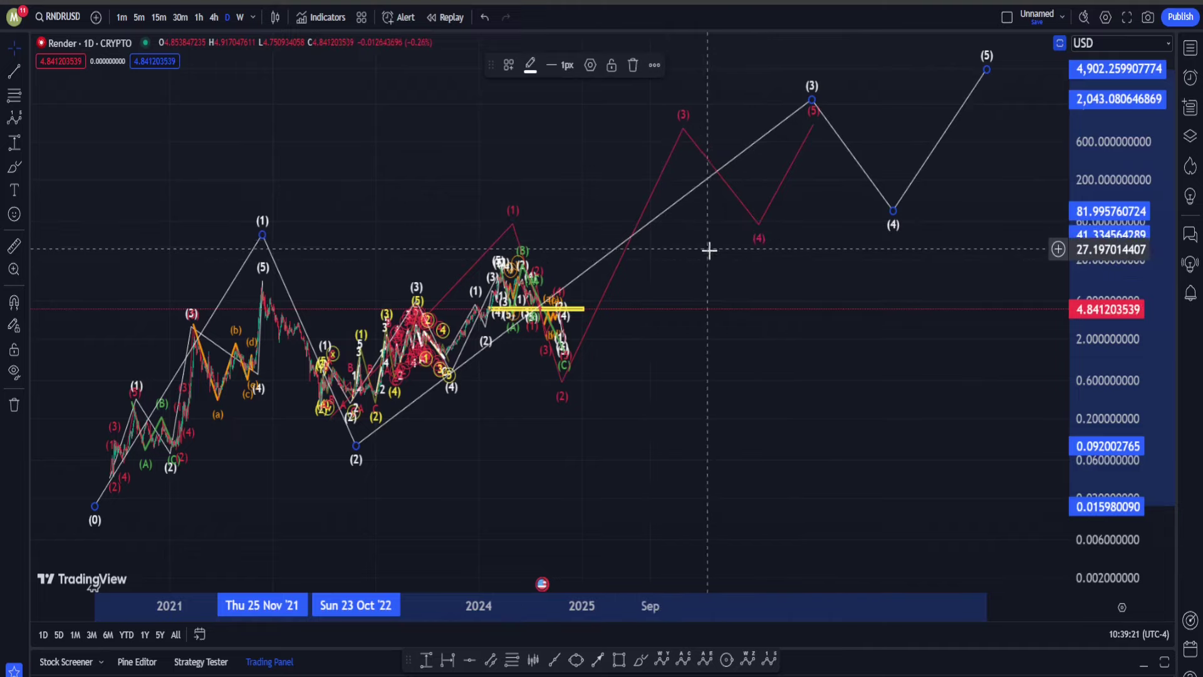
# - Delete the white and red projected impulse waves and refit the price scale
pyautogui.moveTo(728, 226); pyautogui.dragTo(668, 321)
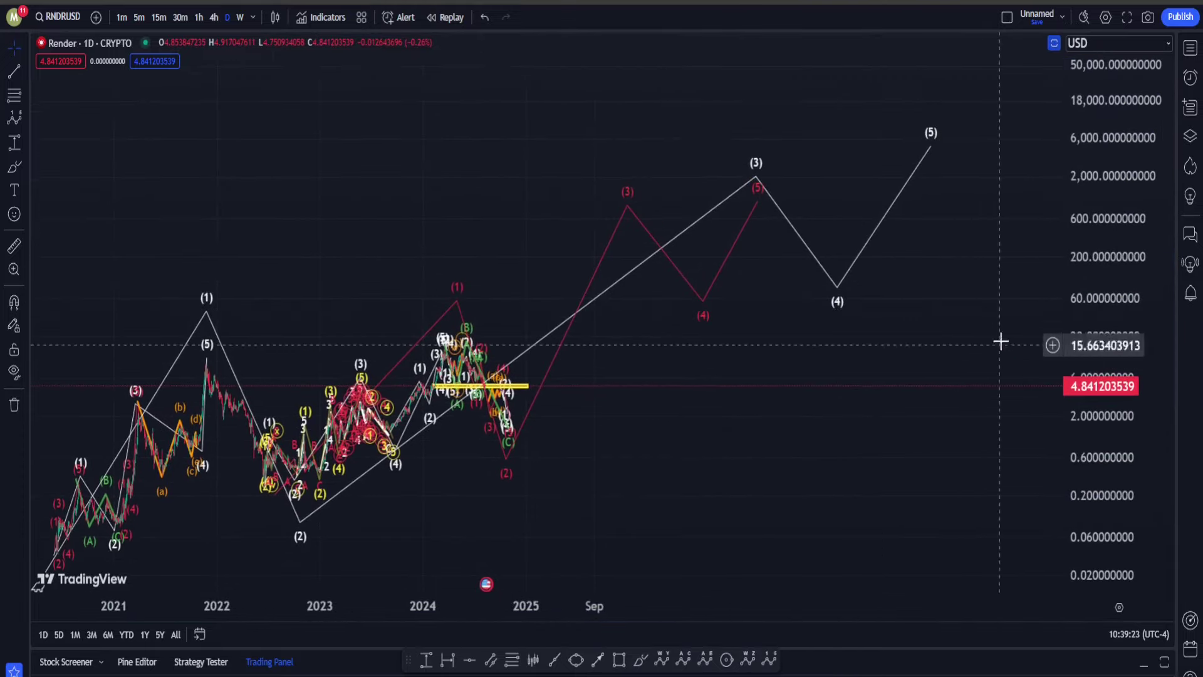
pyautogui.press('Delete')
pyautogui.click(759, 188)
pyautogui.press('Delete')
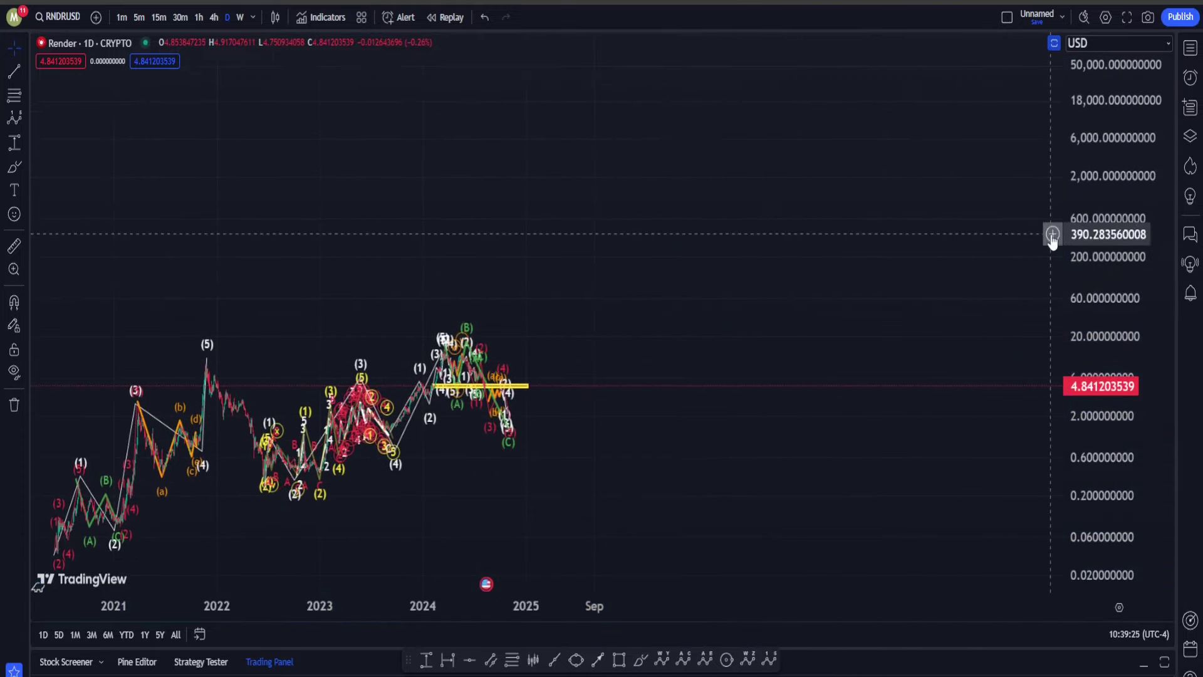
pyautogui.doubleClick(1111, 227)
# - Switch to the 4-hour timeframe and frame the 2022–2024 history with space above the candles
pyautogui.moveTo(701, 101); pyautogui.dragTo(900, 153)
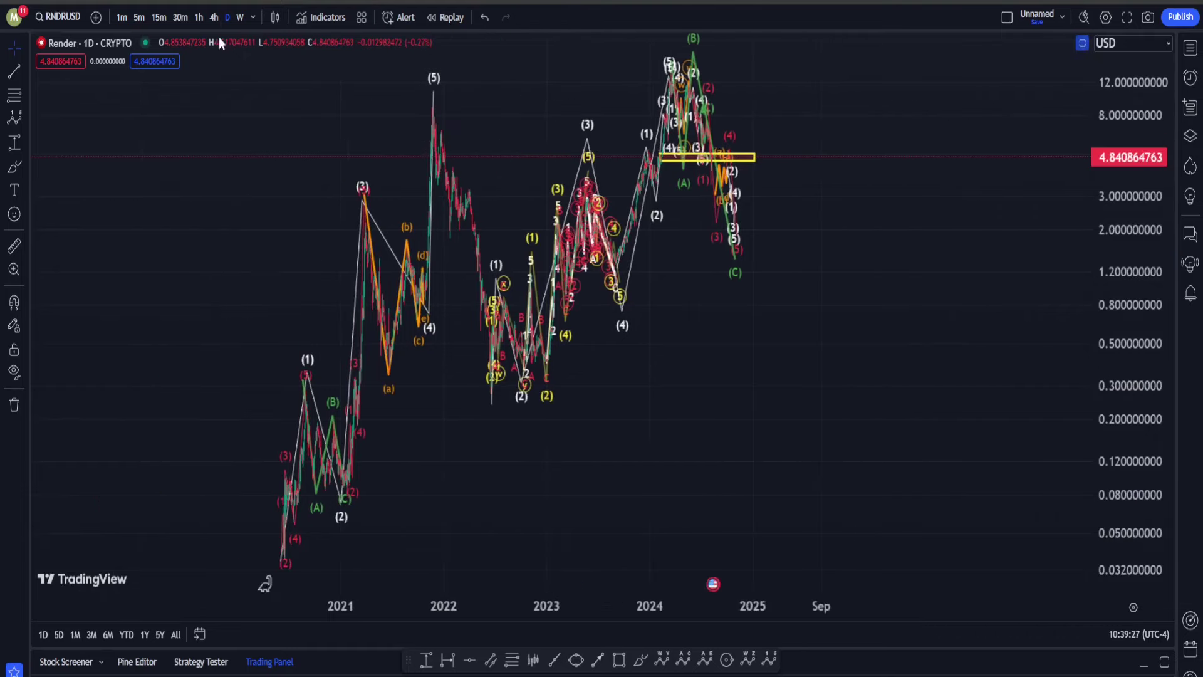
pyautogui.click(199, 17)
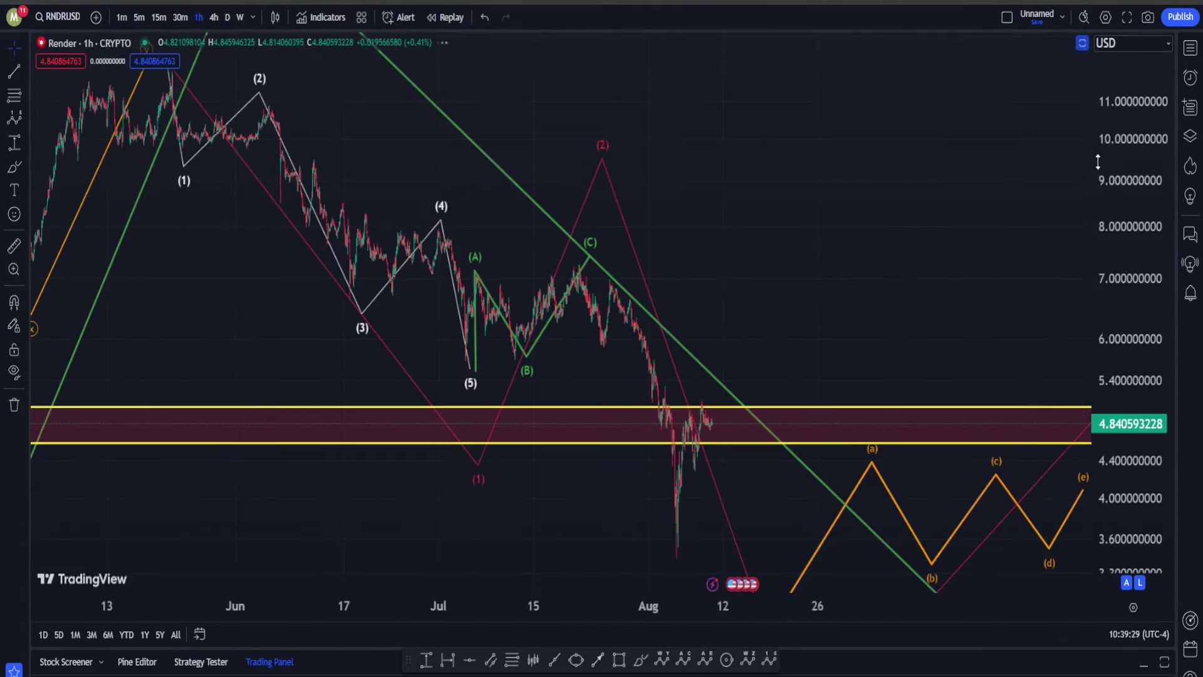
pyautogui.moveTo(700, 177); pyautogui.dragTo(834, 181)
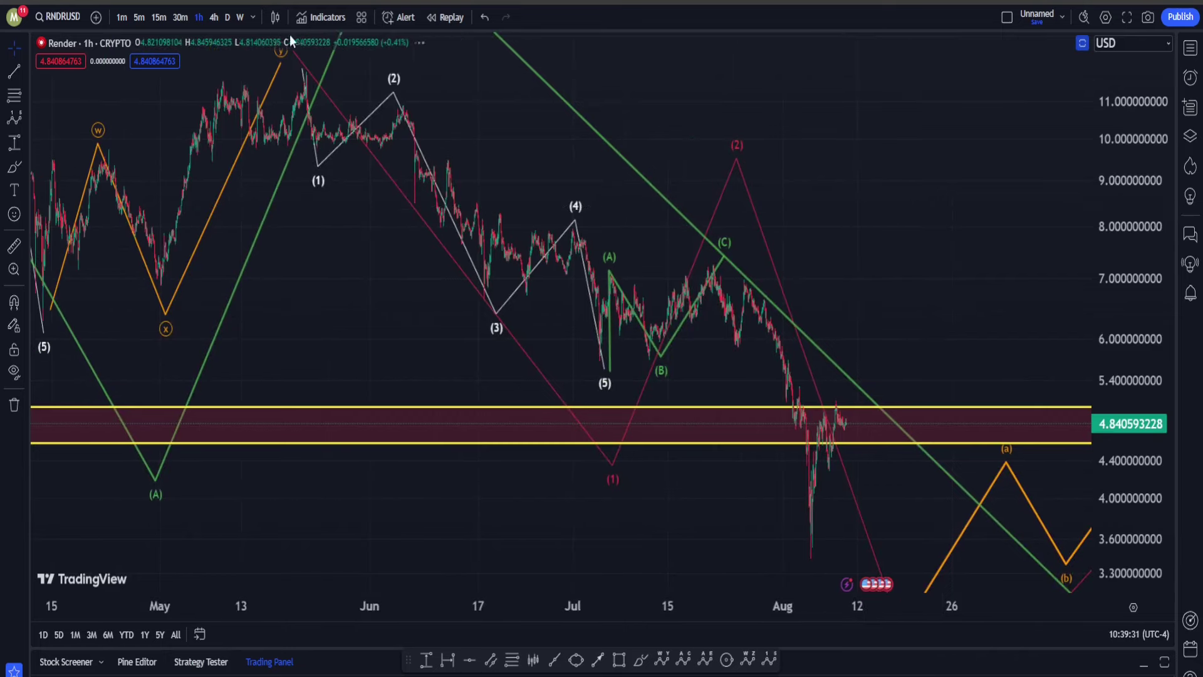
pyautogui.click(218, 21)
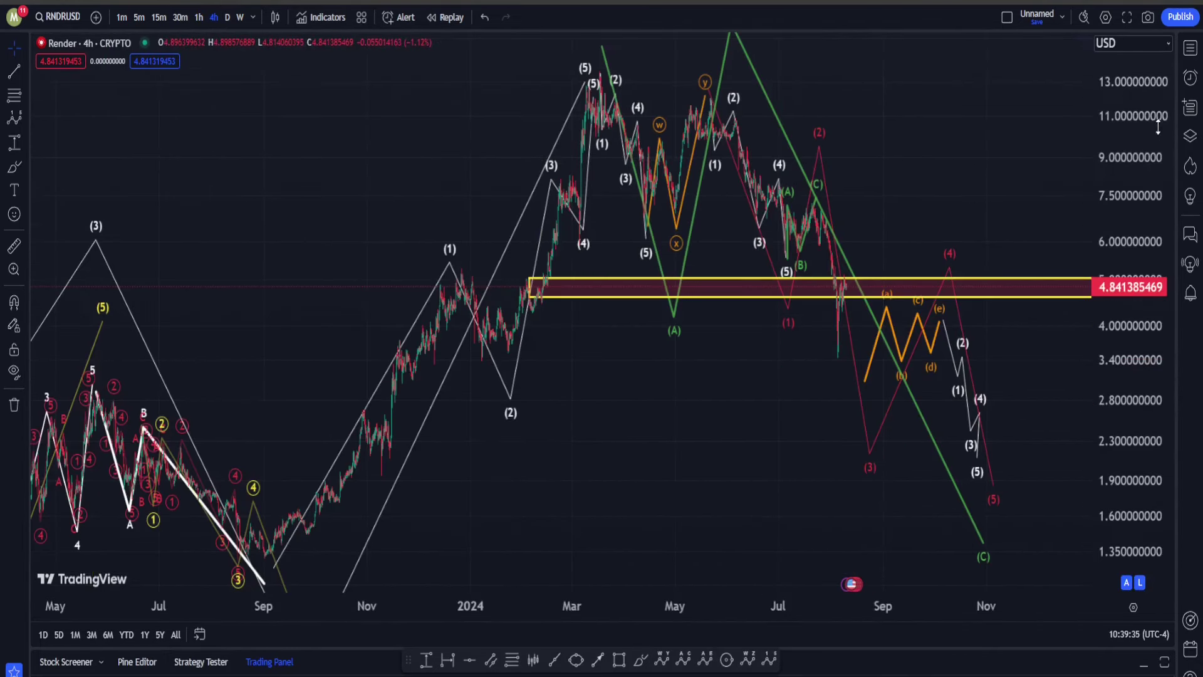
pyautogui.moveTo(1158, 127); pyautogui.dragTo(1106, 329)
pyautogui.moveTo(911, 151); pyautogui.dragTo(1004, 178)
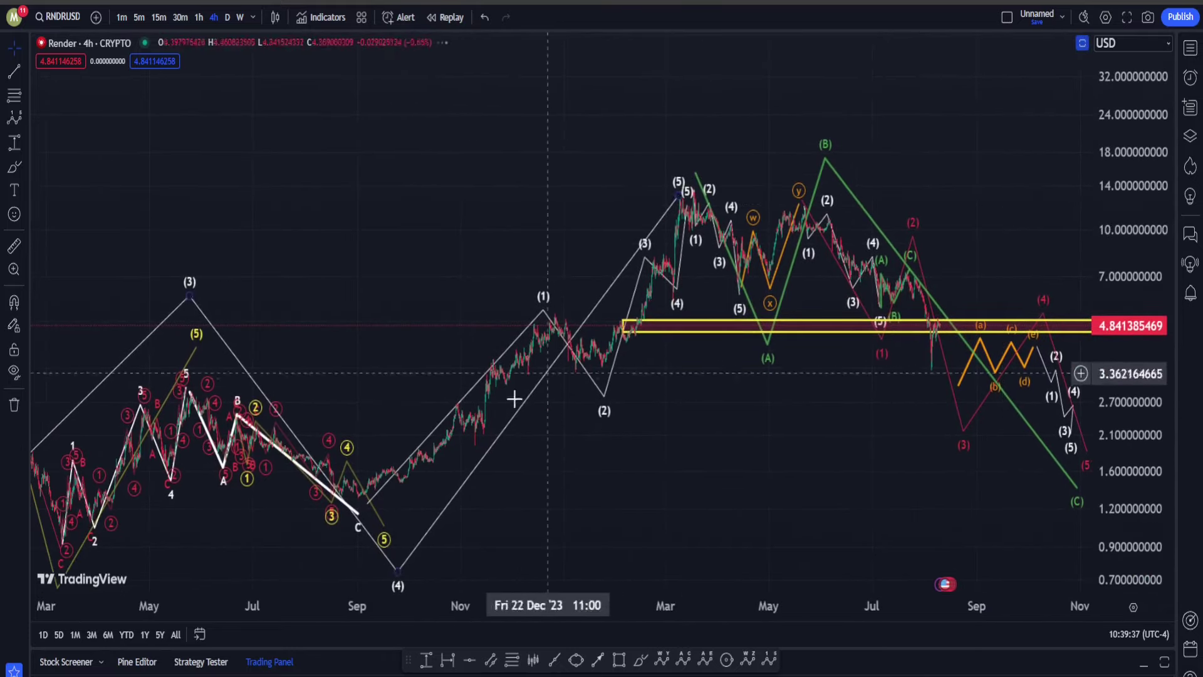
pyautogui.moveTo(625, 486); pyautogui.dragTo(970, 251)
pyautogui.moveTo(459, 442); pyautogui.dragTo(726, 477)
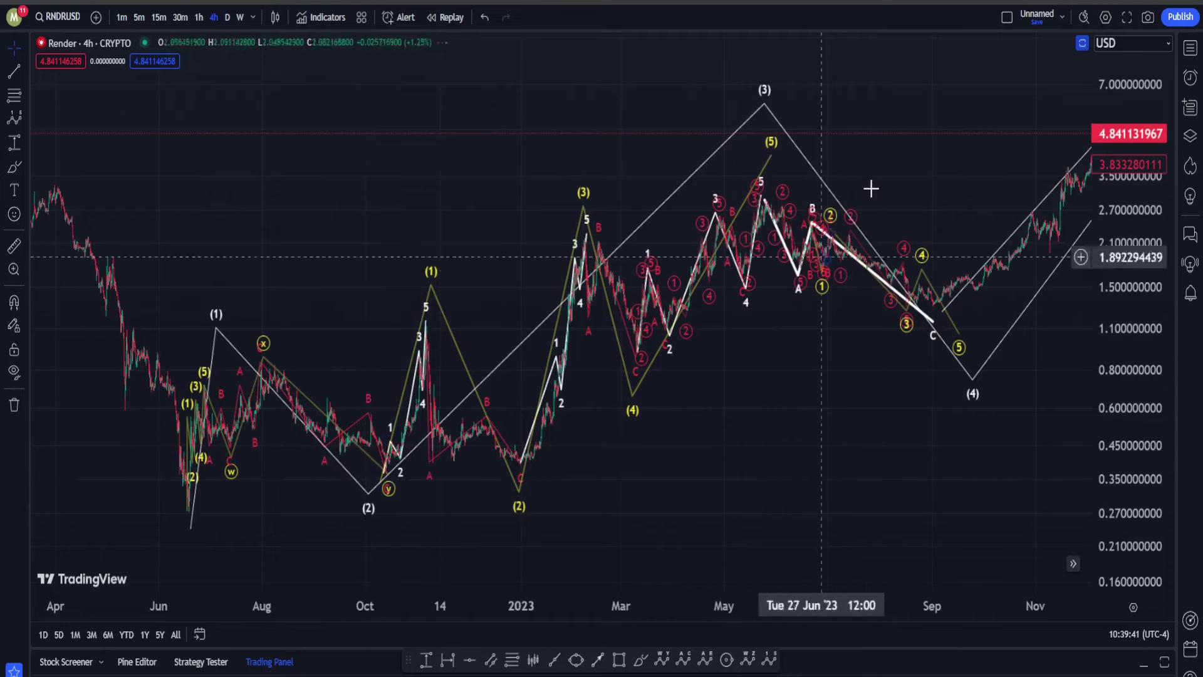
pyautogui.hscroll(10, 871, 189)
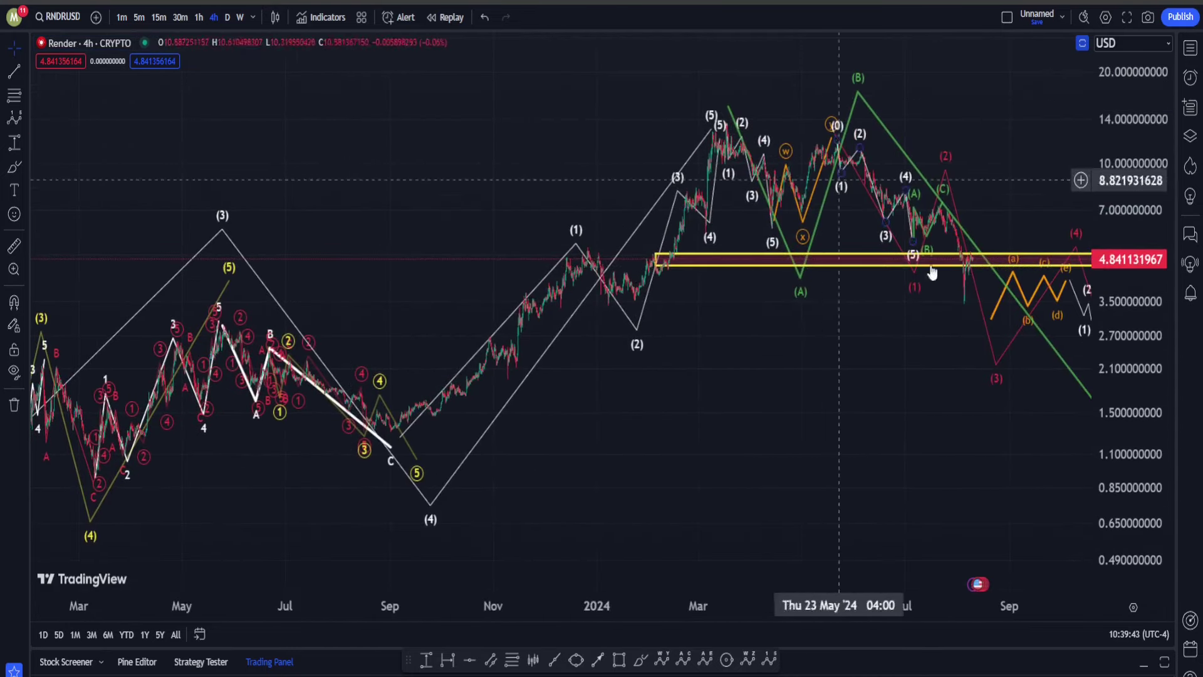
pyautogui.hscroll(10, 724, 124)
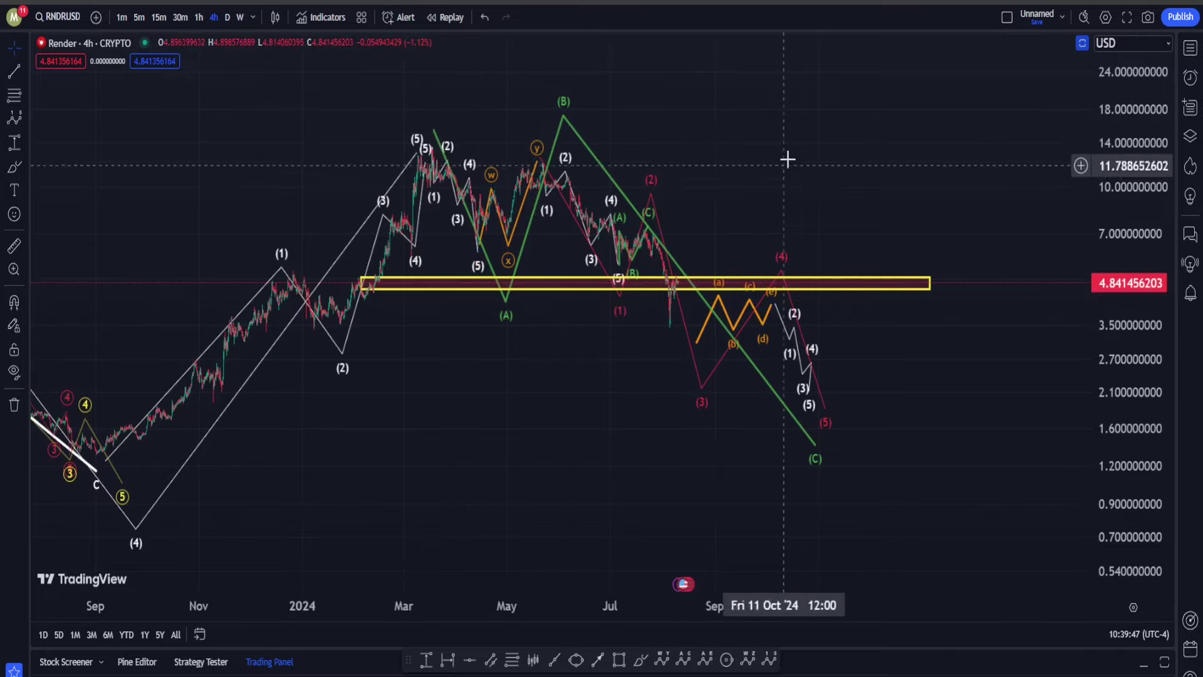
pyautogui.moveTo(788, 159); pyautogui.dragTo(662, 589)
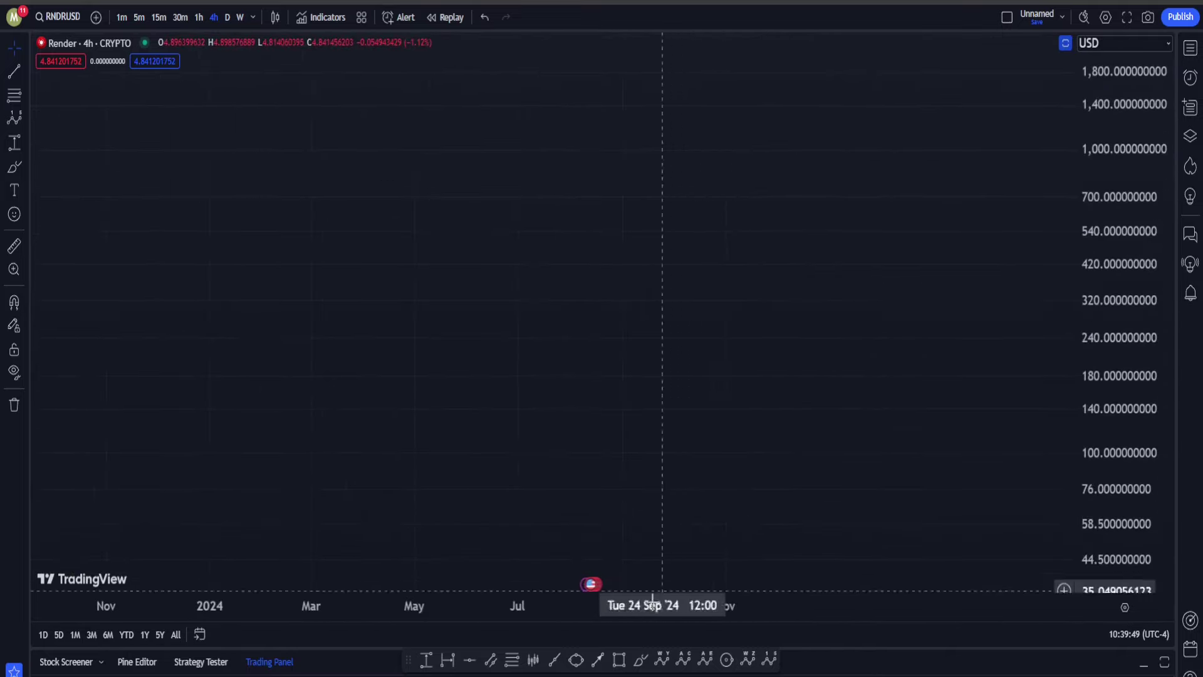
# - Draw an orange ABC correction with its (A) low, (B) rebound and (C) endpoint
pyautogui.click(684, 659)
pyautogui.click(304, 127)
pyautogui.click(396, 354)
pyautogui.click(597, 166)
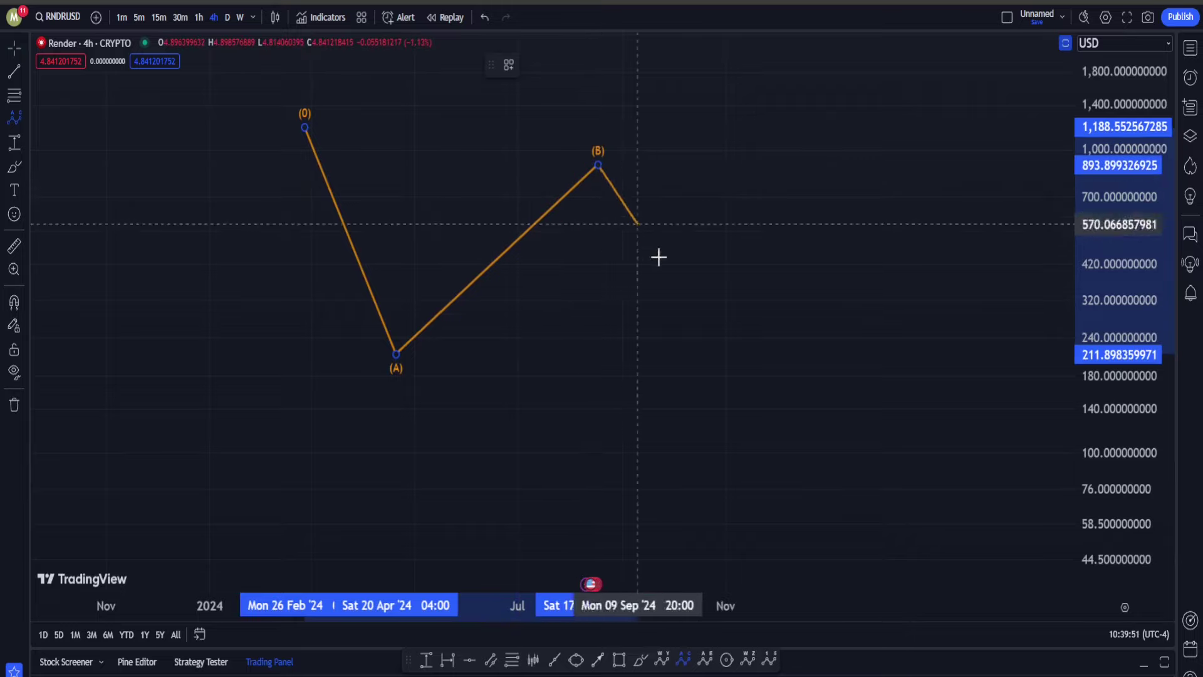
pyautogui.click(755, 437)
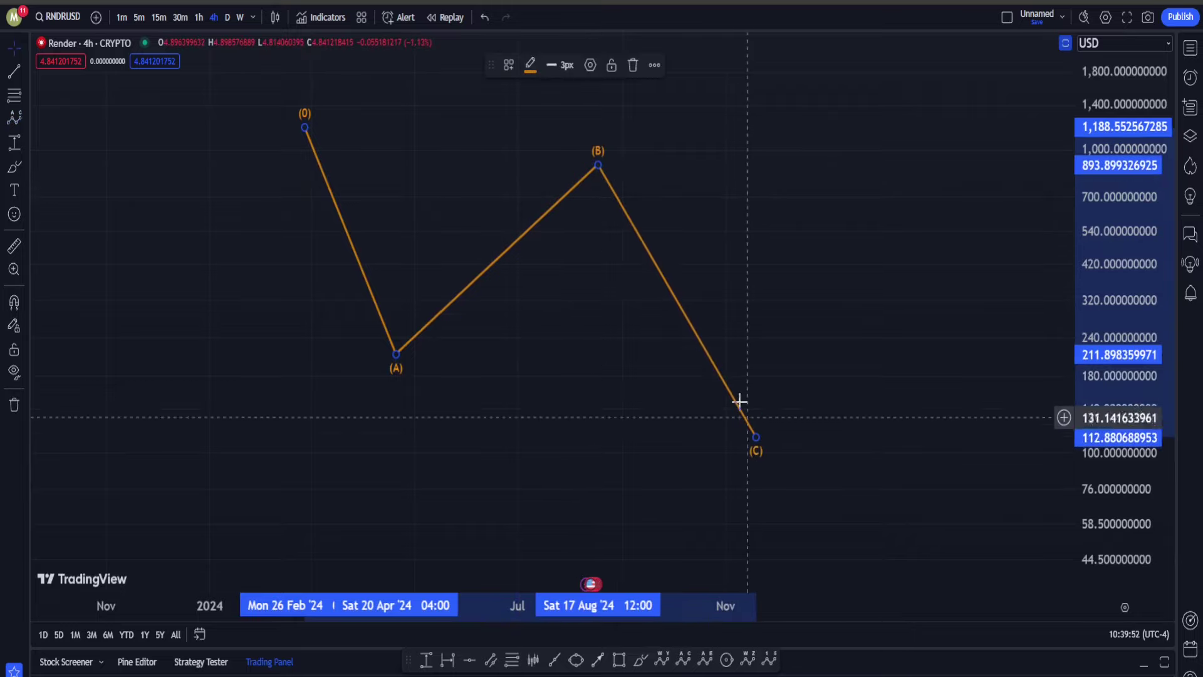
# - Draw a pink five-wave impulse inside leg A, ending wave (5) at the (A) low
pyautogui.click(770, 659)
pyautogui.click(300, 103)
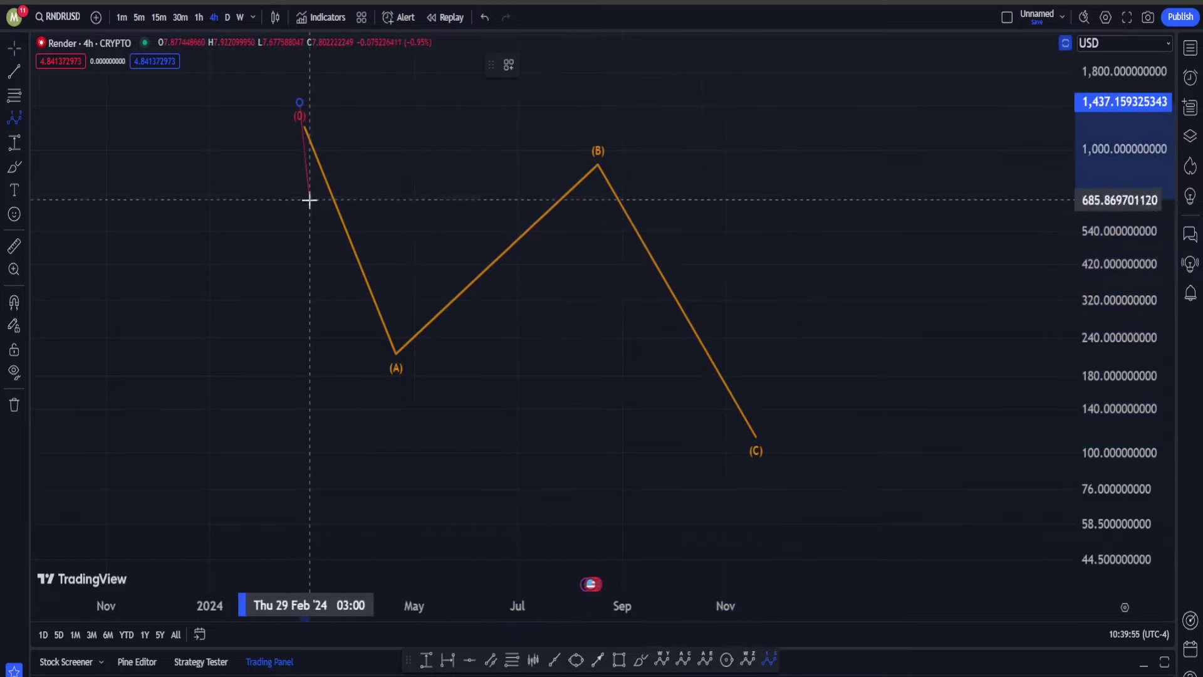
pyautogui.click(308, 198)
pyautogui.click(340, 124)
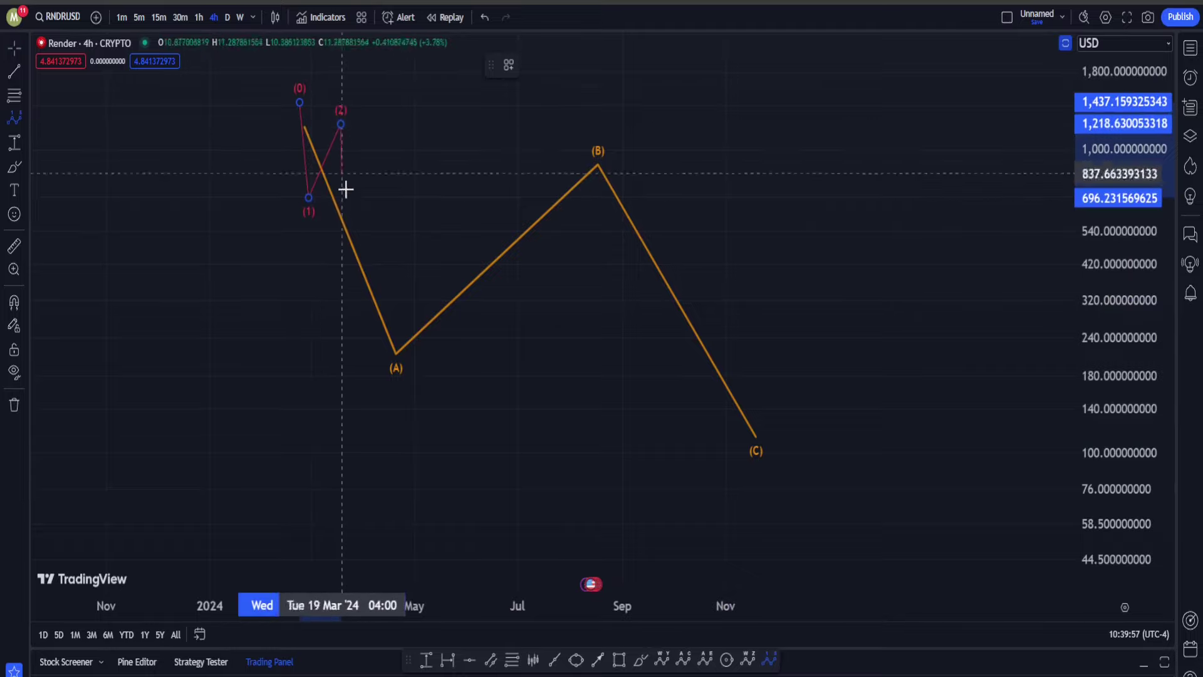
pyautogui.click(347, 310)
pyautogui.click(395, 236)
pyautogui.click(395, 364)
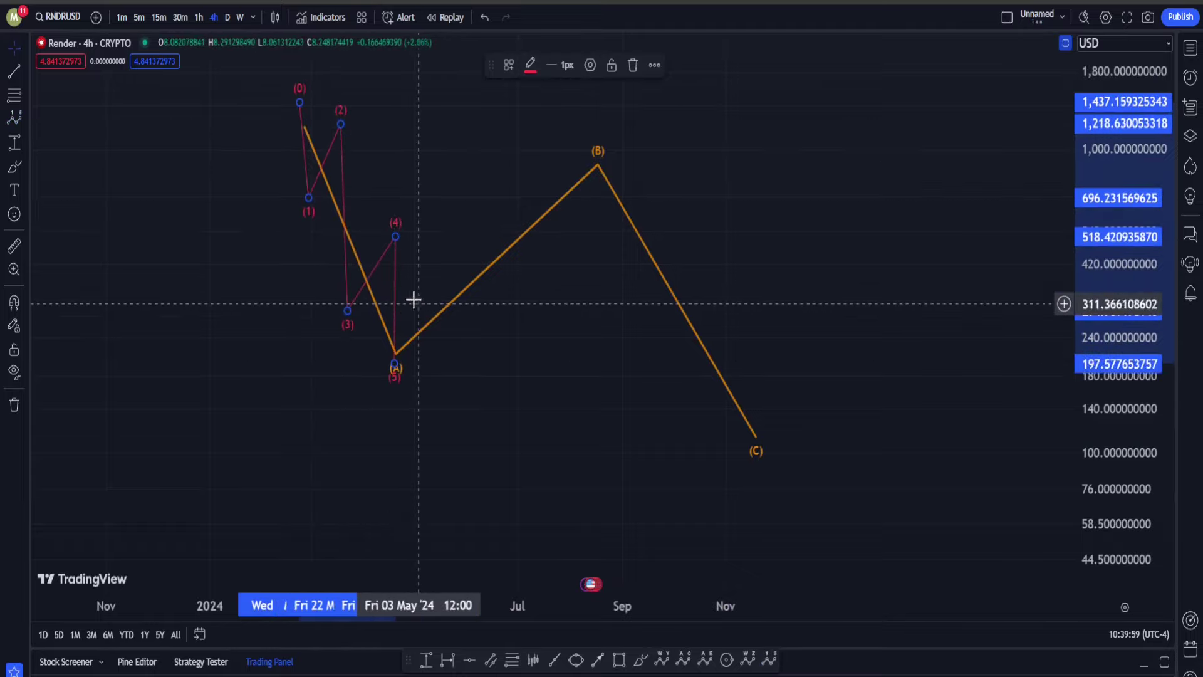
# - Draw a pink W-X-Y correction inside leg B, from the (A) low to the (B) peak
pyautogui.click(662, 659)
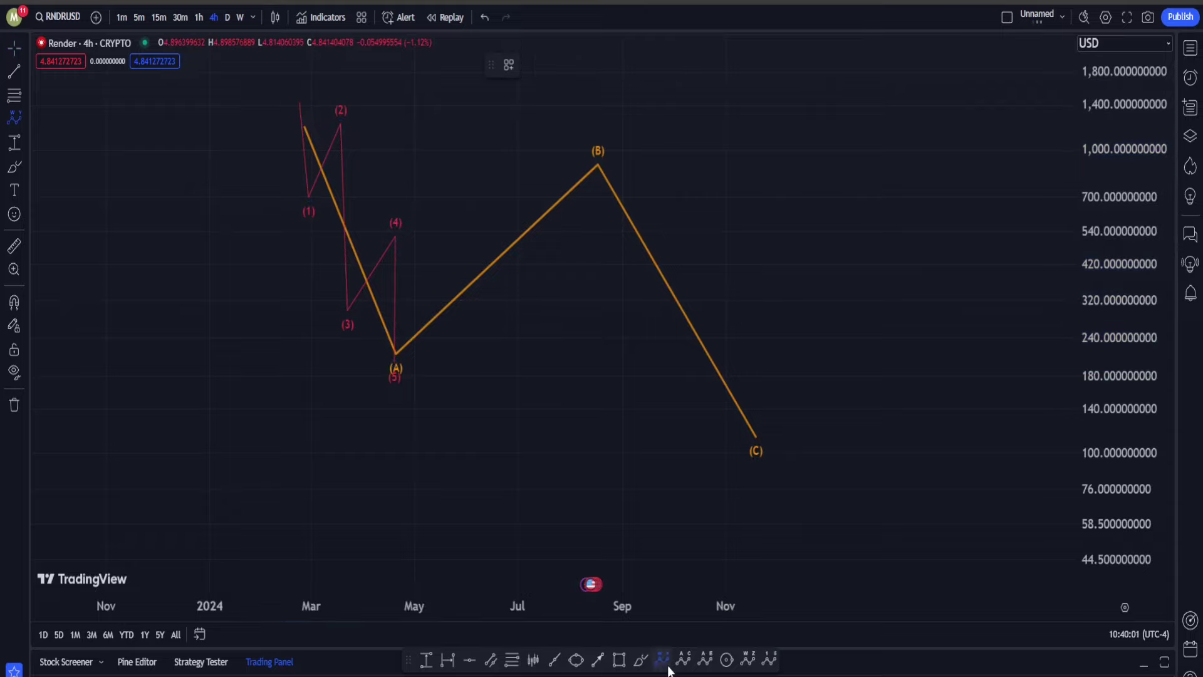
pyautogui.click(426, 372)
pyautogui.click(457, 230)
pyautogui.click(537, 330)
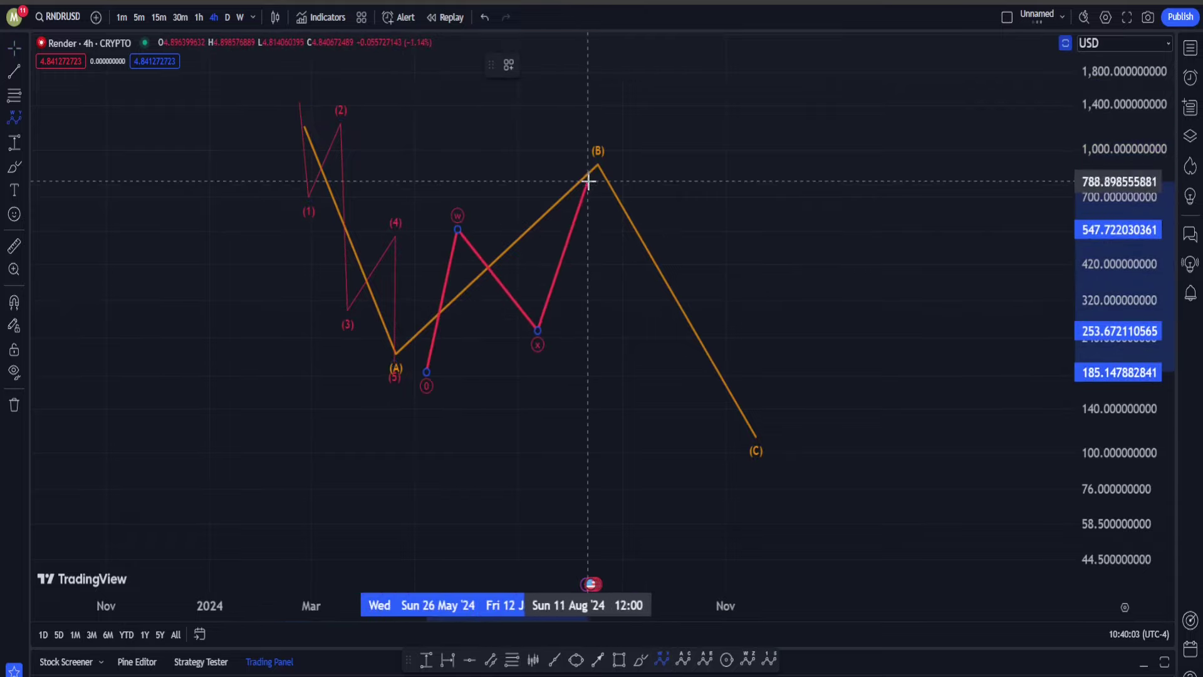
pyautogui.click(595, 167)
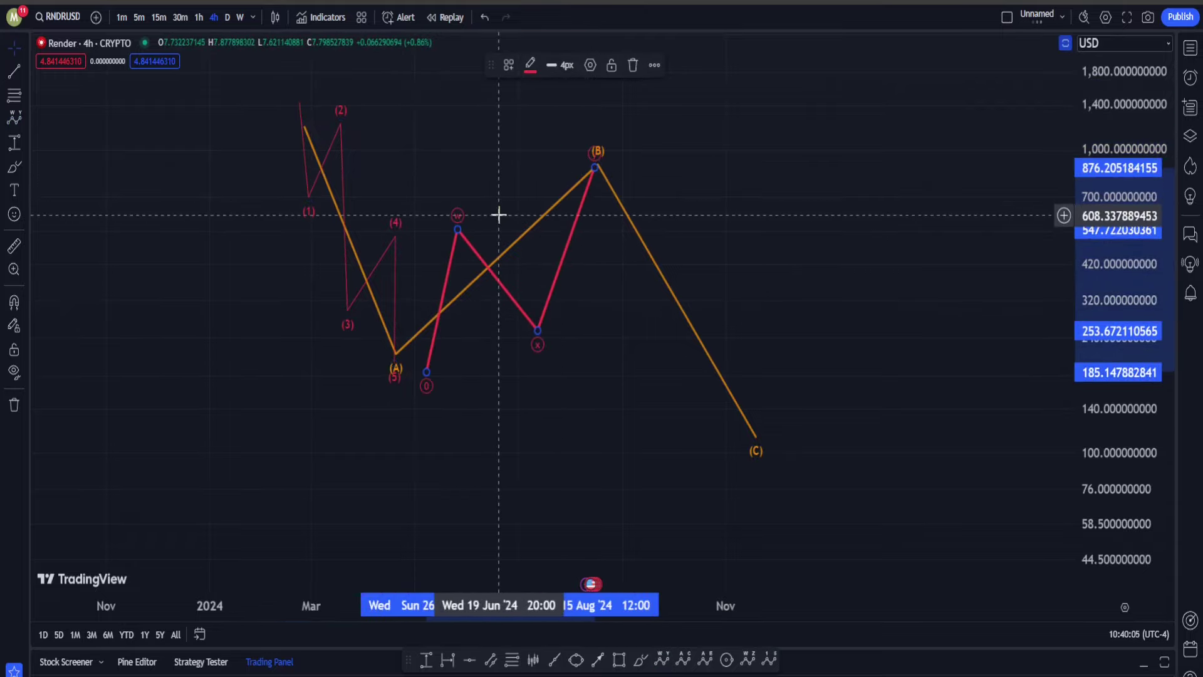
# - Draw a five-wave impulse along the C leg from (B) to (C), then undo it
pyautogui.click(760, 661)
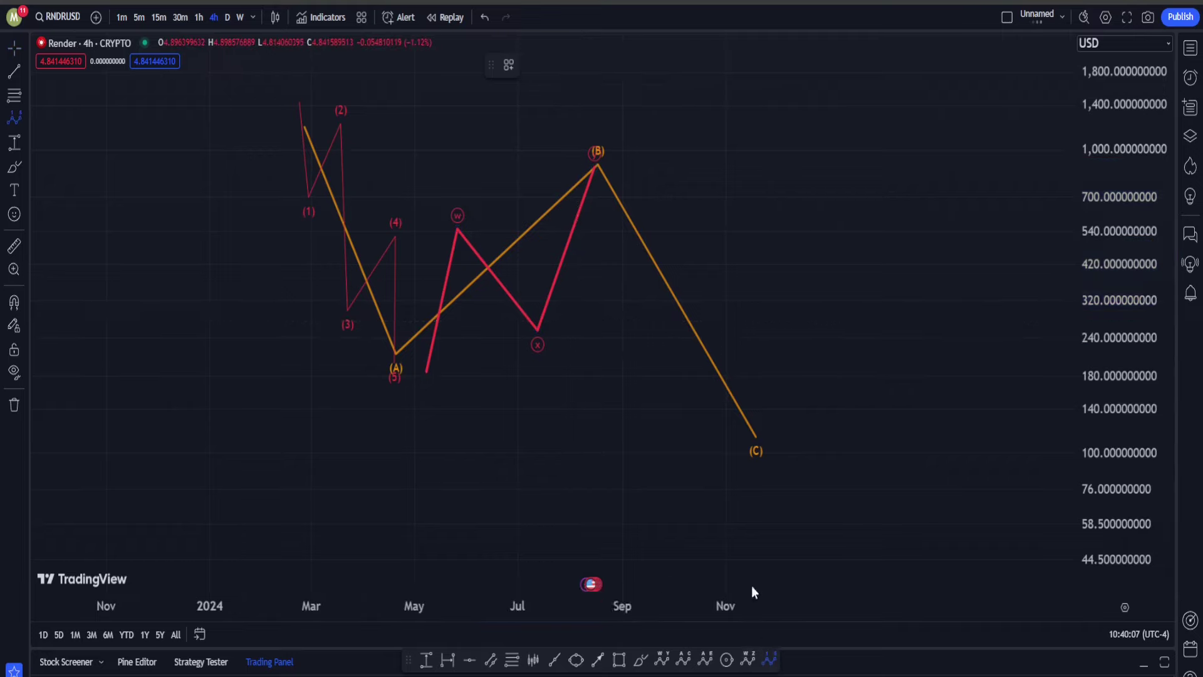
pyautogui.click(599, 163)
pyautogui.click(623, 251)
pyautogui.click(661, 187)
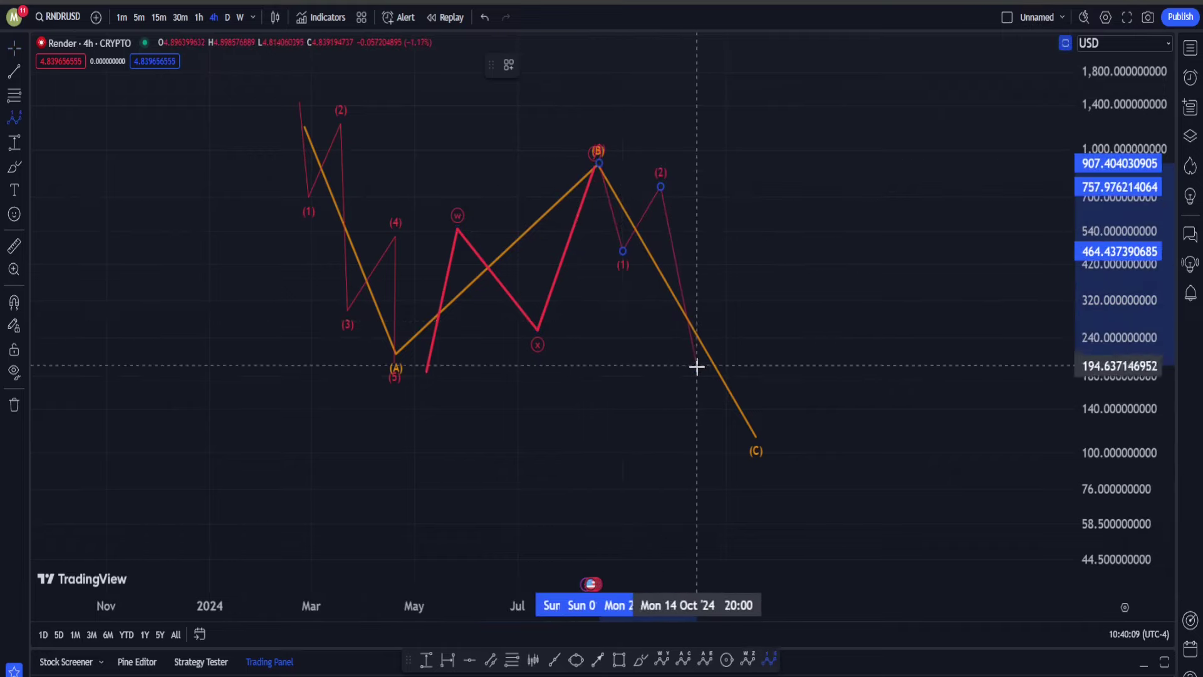
pyautogui.click(697, 367)
pyautogui.click(729, 292)
pyautogui.click(762, 451)
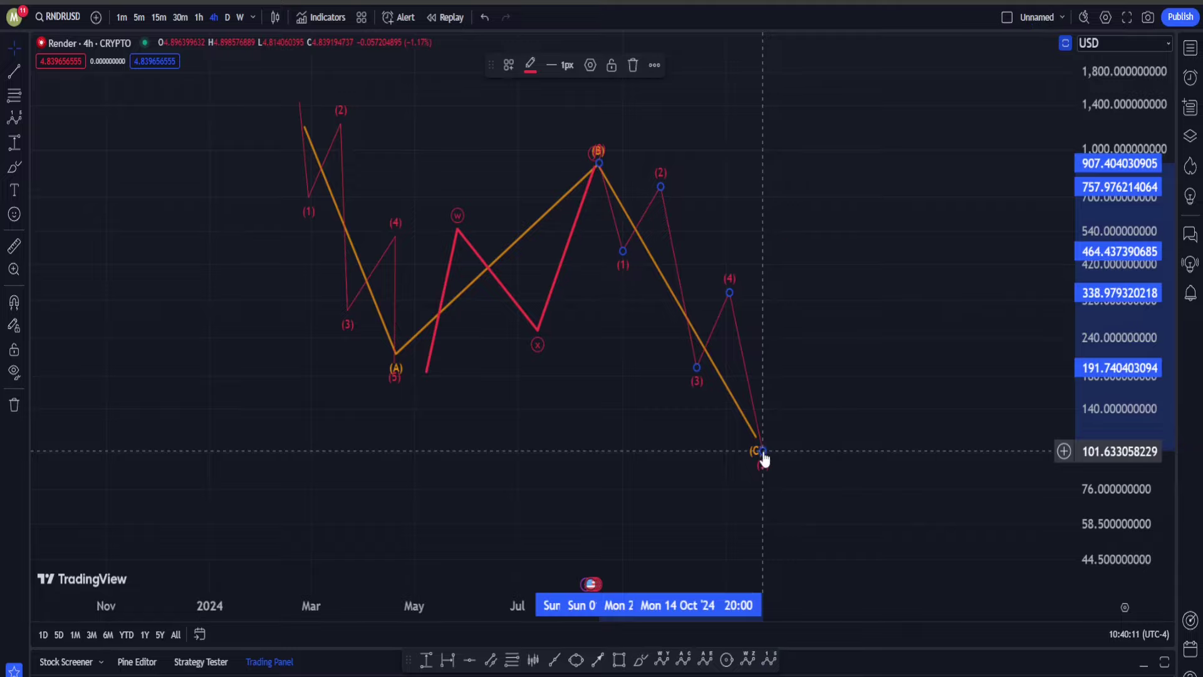
pyautogui.hotkey('ctrl', 'z')
pyautogui.hotkey('ctrl', 'z')
# - Move the green correction's (A) point onto the yellow zone and its (B) point to mid-May
pyautogui.doubleClick(1112, 207)
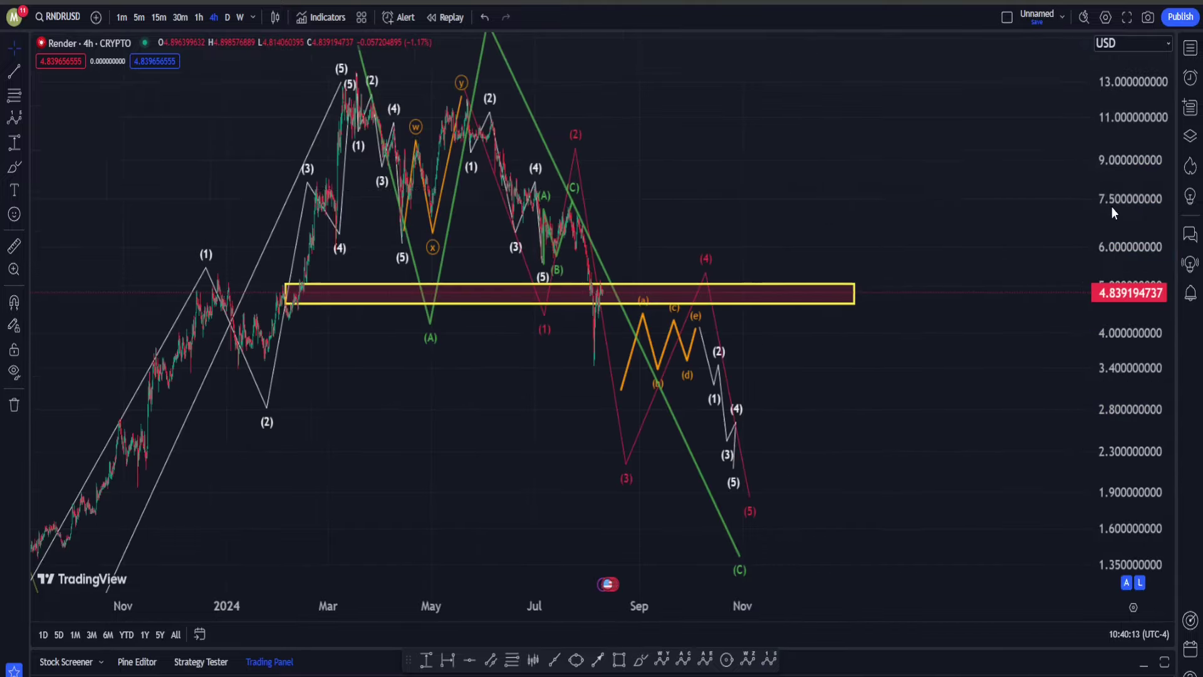
pyautogui.rightClick(808, 192)
pyautogui.moveTo(651, 136); pyautogui.dragTo(938, 170)
pyautogui.scroll(5, 933, 170)
pyautogui.moveTo(823, 134); pyautogui.dragTo(929, 128)
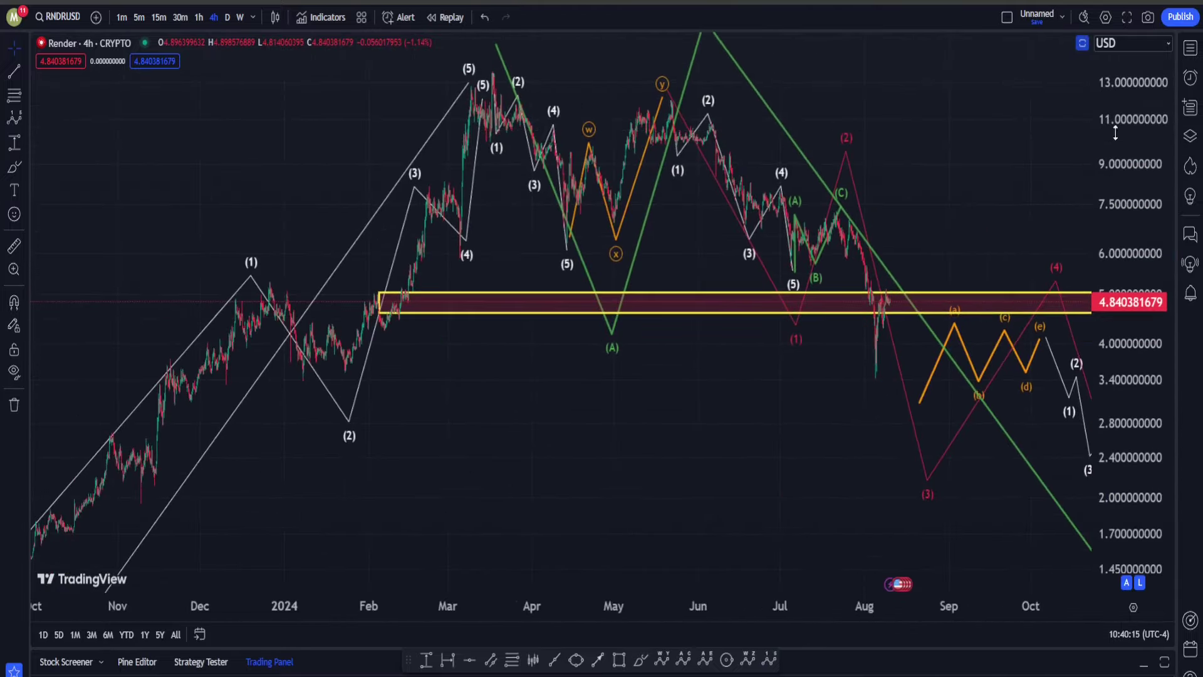
pyautogui.moveTo(1115, 129); pyautogui.dragTo(1101, 295)
pyautogui.moveTo(792, 114); pyautogui.dragTo(711, 164)
pyautogui.scroll(6, 689, 174)
pyautogui.moveTo(588, 125); pyautogui.dragTo(987, 125)
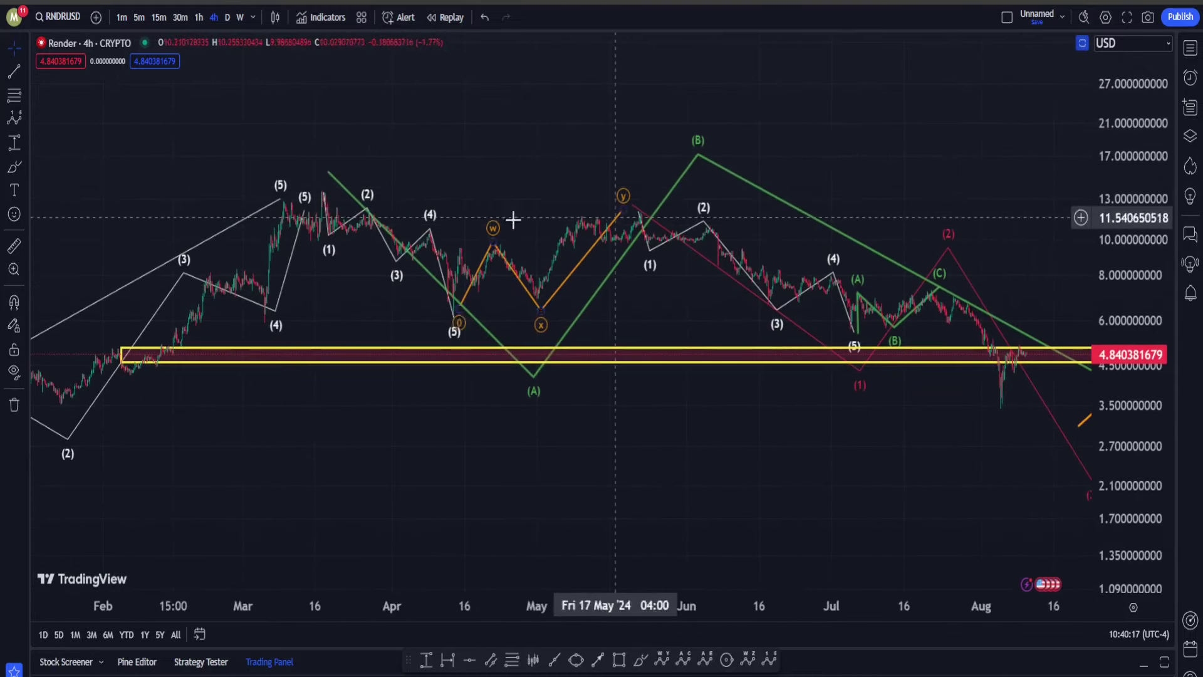
pyautogui.click(532, 376)
pyautogui.moveTo(496, 365); pyautogui.dragTo(460, 343)
pyautogui.moveTo(563, 191); pyautogui.dragTo(500, 203)
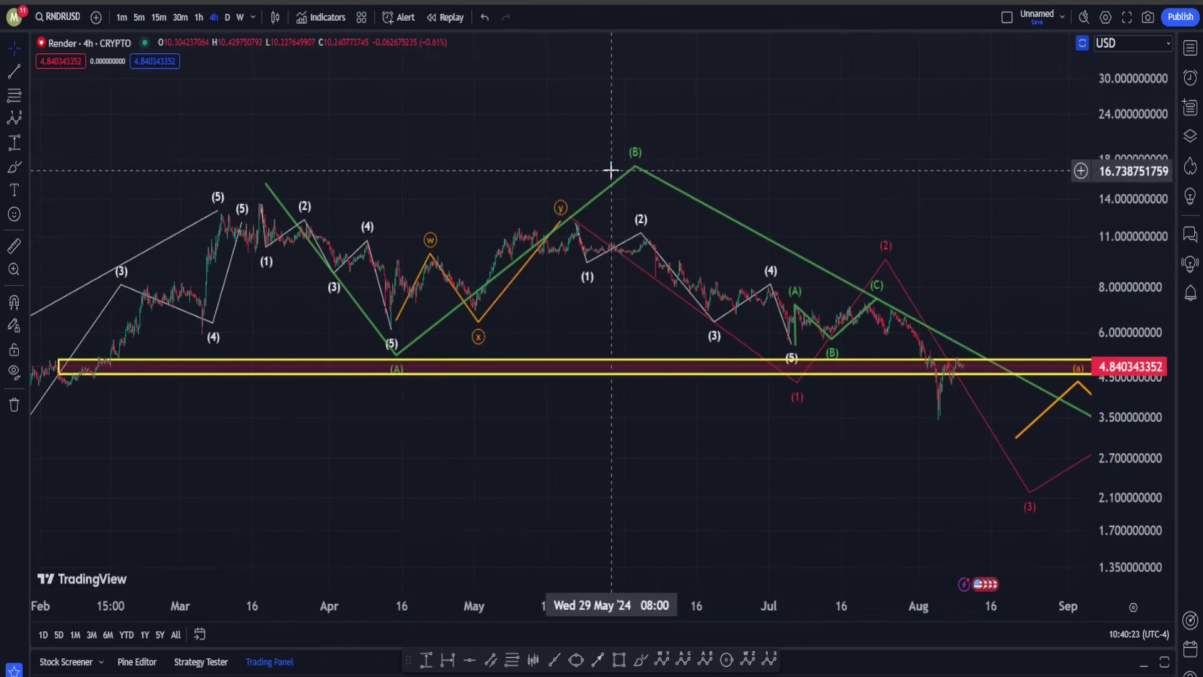
pyautogui.moveTo(638, 169); pyautogui.dragTo(558, 188)
# - Raise the pink wave's (3) point and auto-fit the price scale to the candles
pyautogui.moveTo(752, 160); pyautogui.dragTo(482, 122)
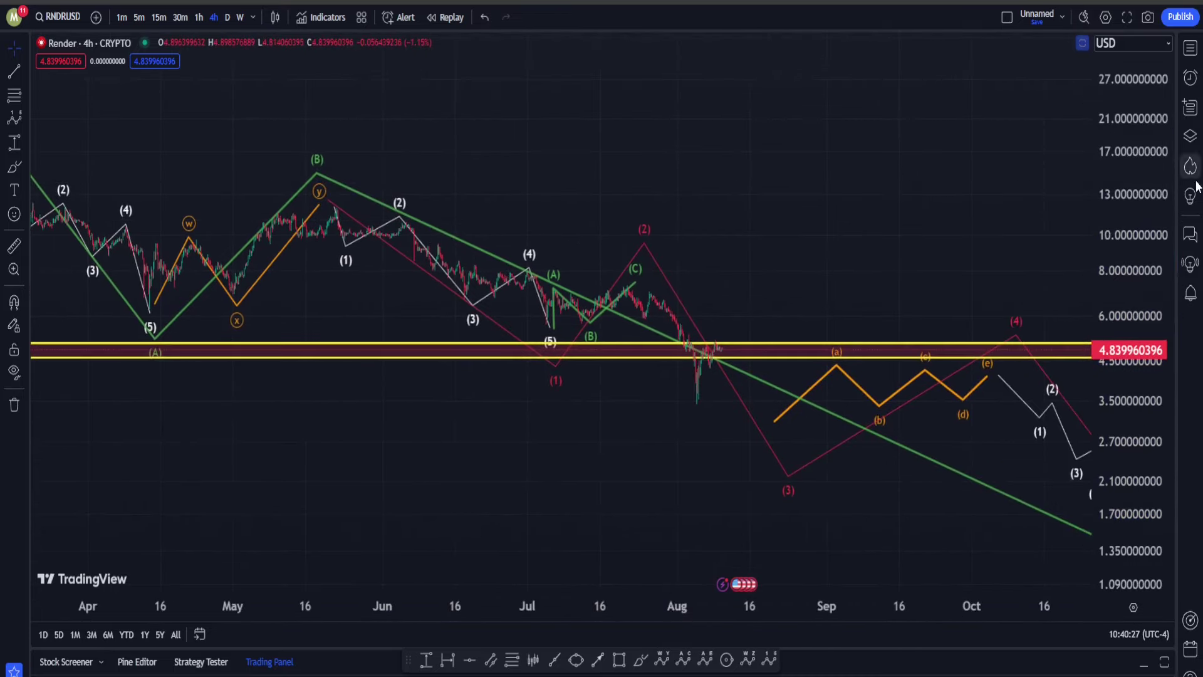
pyautogui.doubleClick(1165, 183)
pyautogui.moveTo(791, 132); pyautogui.dragTo(998, 190)
pyautogui.moveTo(951, 156); pyautogui.dragTo(974, 163)
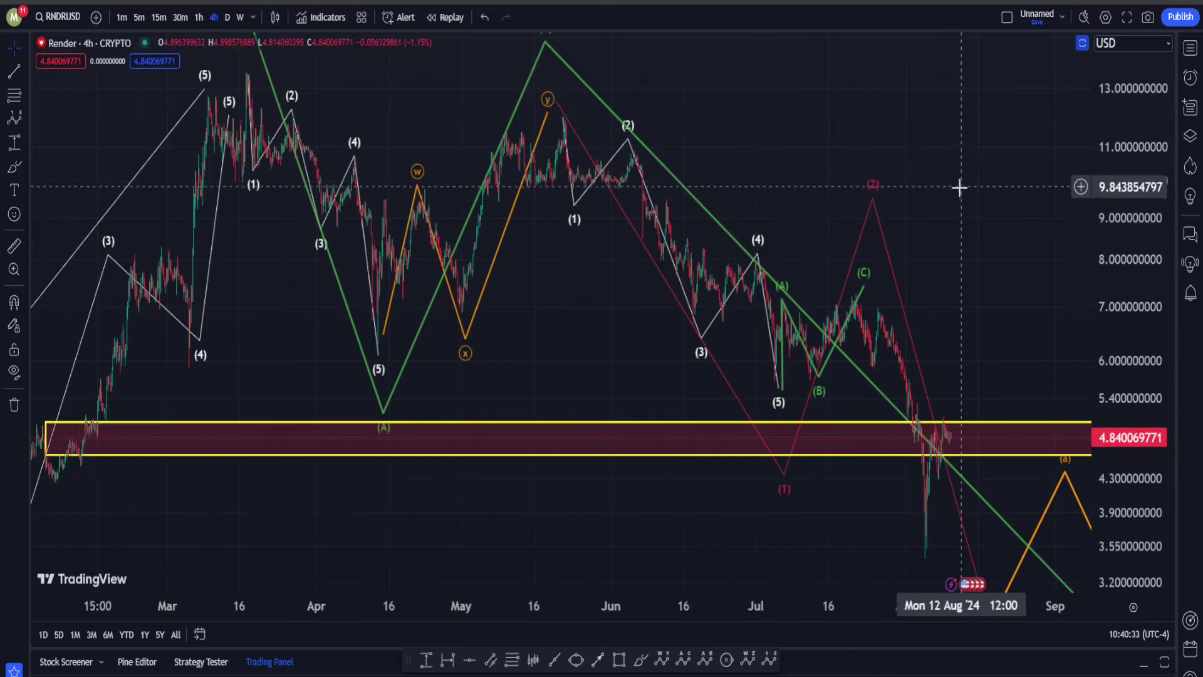
pyautogui.moveTo(1116, 206); pyautogui.dragTo(900, 204)
pyautogui.moveTo(1110, 155); pyautogui.dragTo(1110, 194)
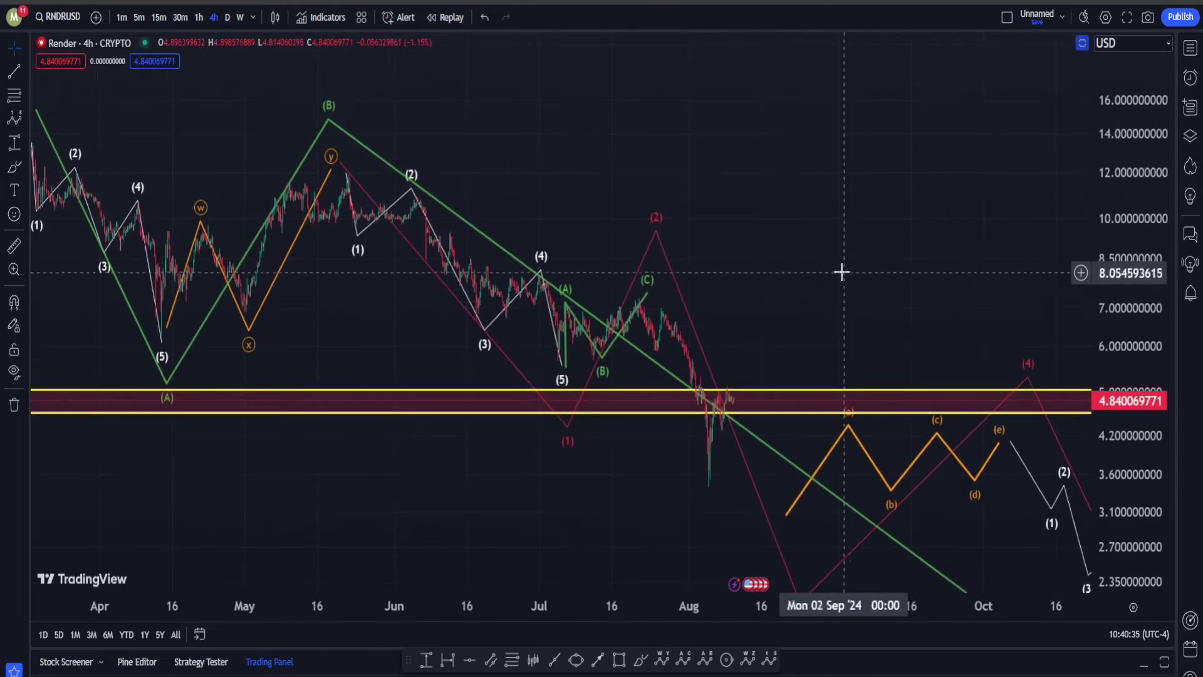
pyautogui.moveTo(840, 268); pyautogui.dragTo(748, 68)
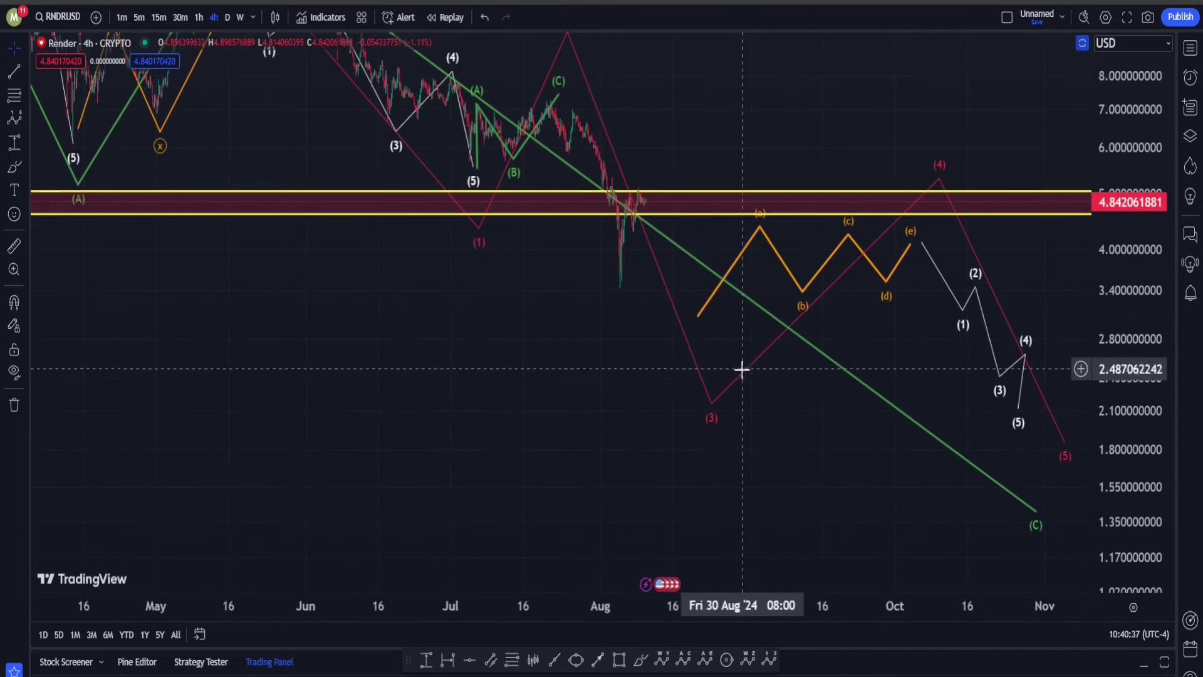
pyautogui.moveTo(715, 405)
pyautogui.mouseDown()
pyautogui.moveTo(690, 358)
pyautogui.moveTo(717, 374)
pyautogui.moveTo(704, 344)
pyautogui.moveTo(711, 362)
pyautogui.mouseUp()
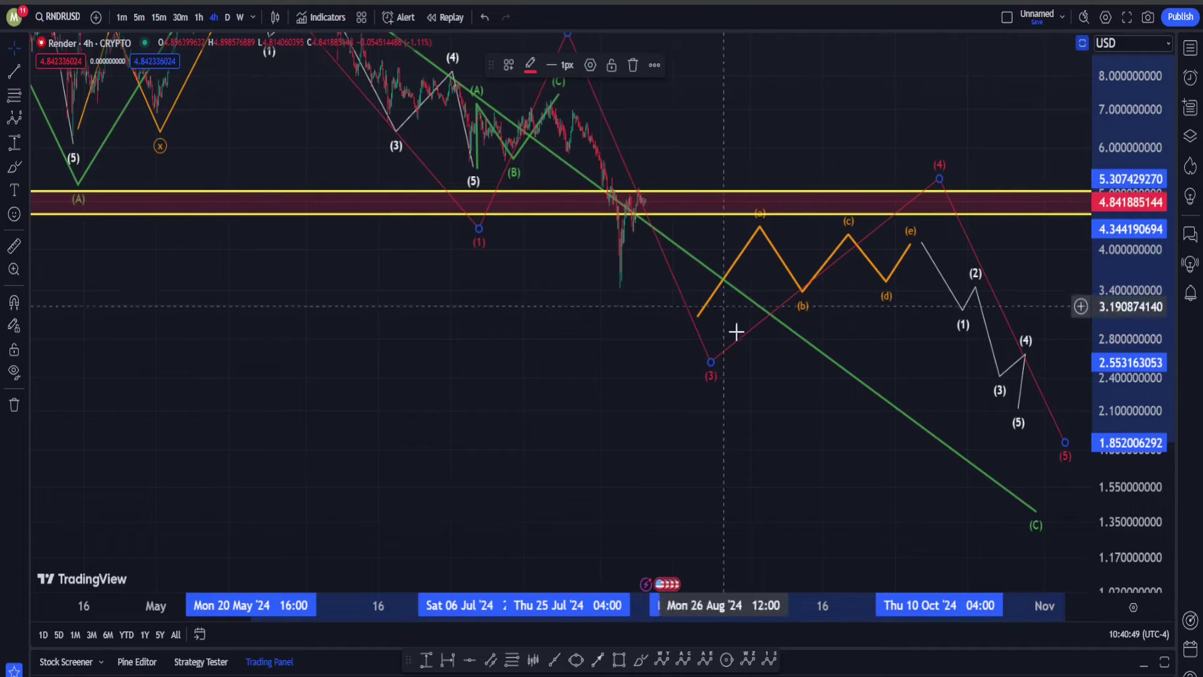
pyautogui.doubleClick(1140, 185)
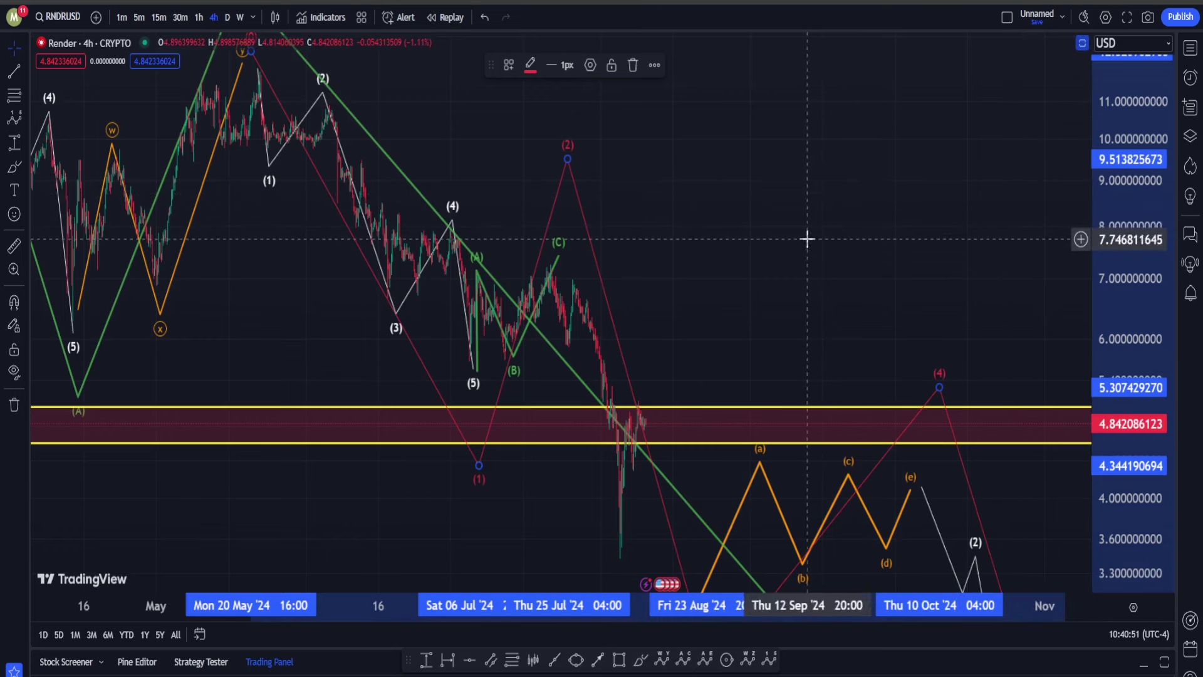
pyautogui.scroll(-5, 807, 239)
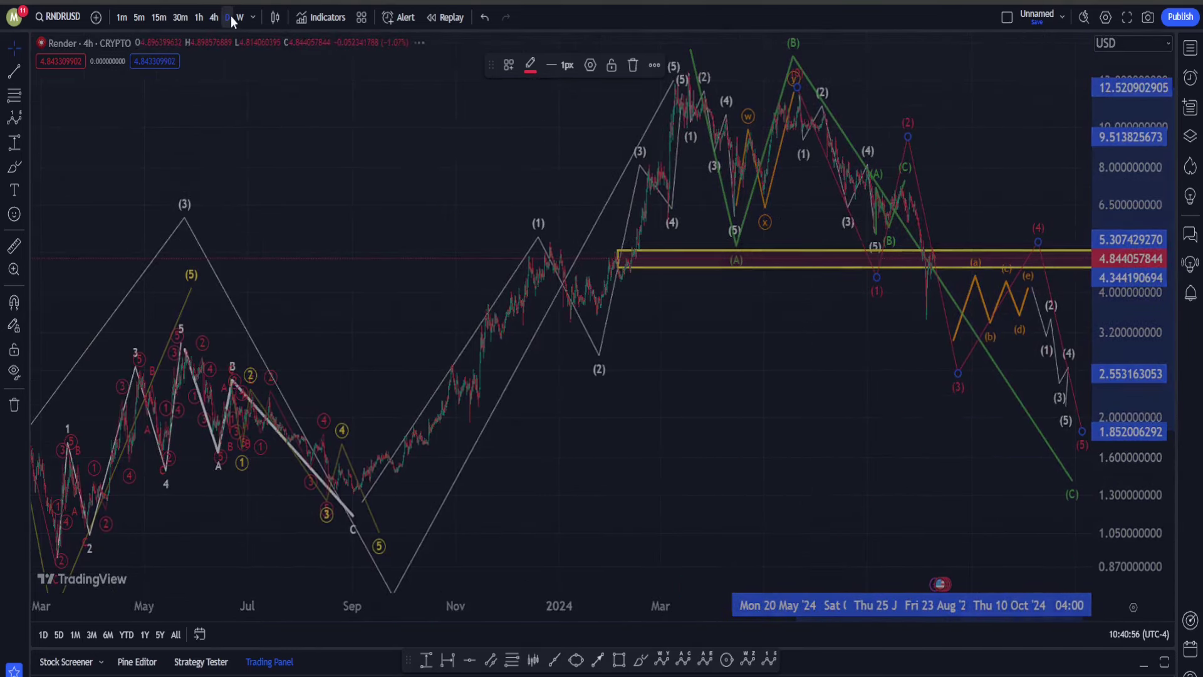
# - Switch to daily candles and frame the 2022 lows
pyautogui.click(228, 17)
pyautogui.scroll(3, 831, 238)
pyautogui.scroll(6, 824, 287)
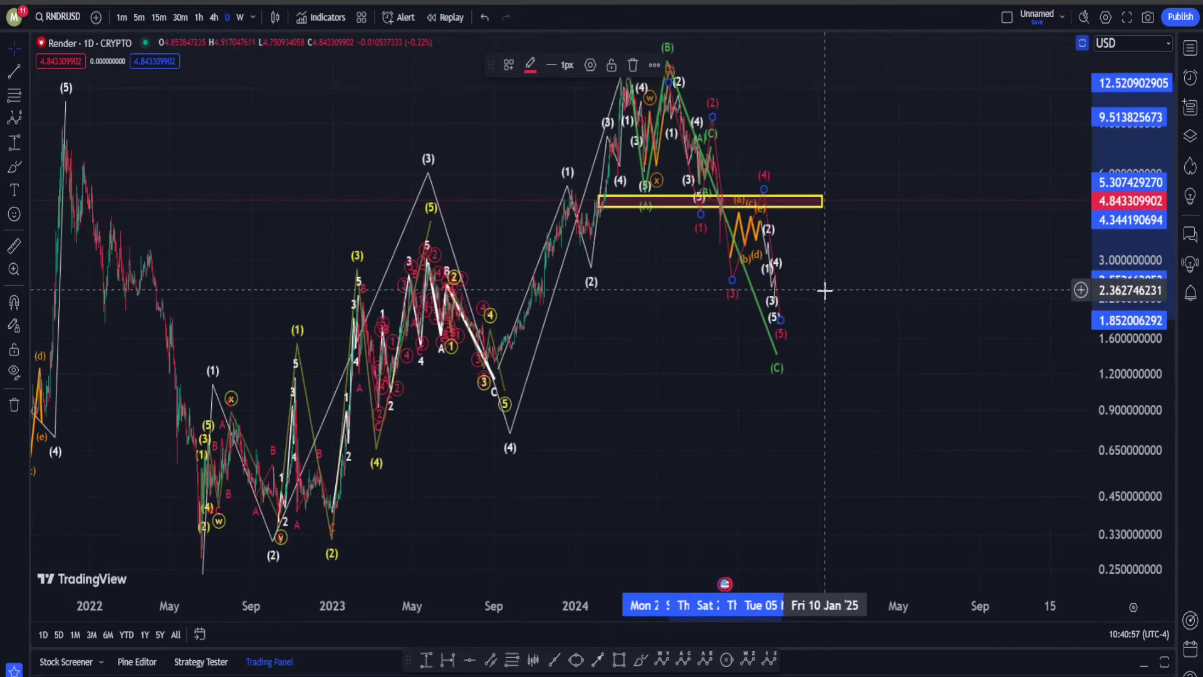
pyautogui.moveTo(1102, 189); pyautogui.dragTo(1099, 338)
pyautogui.scroll(-2, 952, 405)
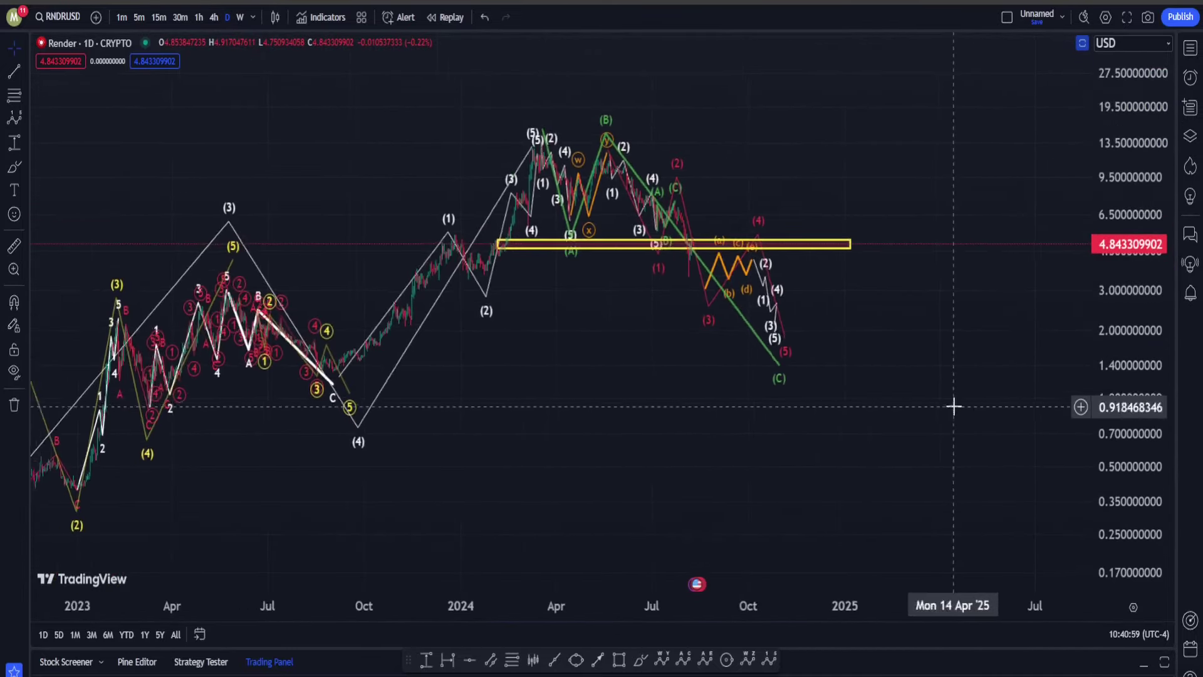
pyautogui.moveTo(921, 442); pyautogui.dragTo(725, 463)
pyautogui.scroll(-3, 964, 402)
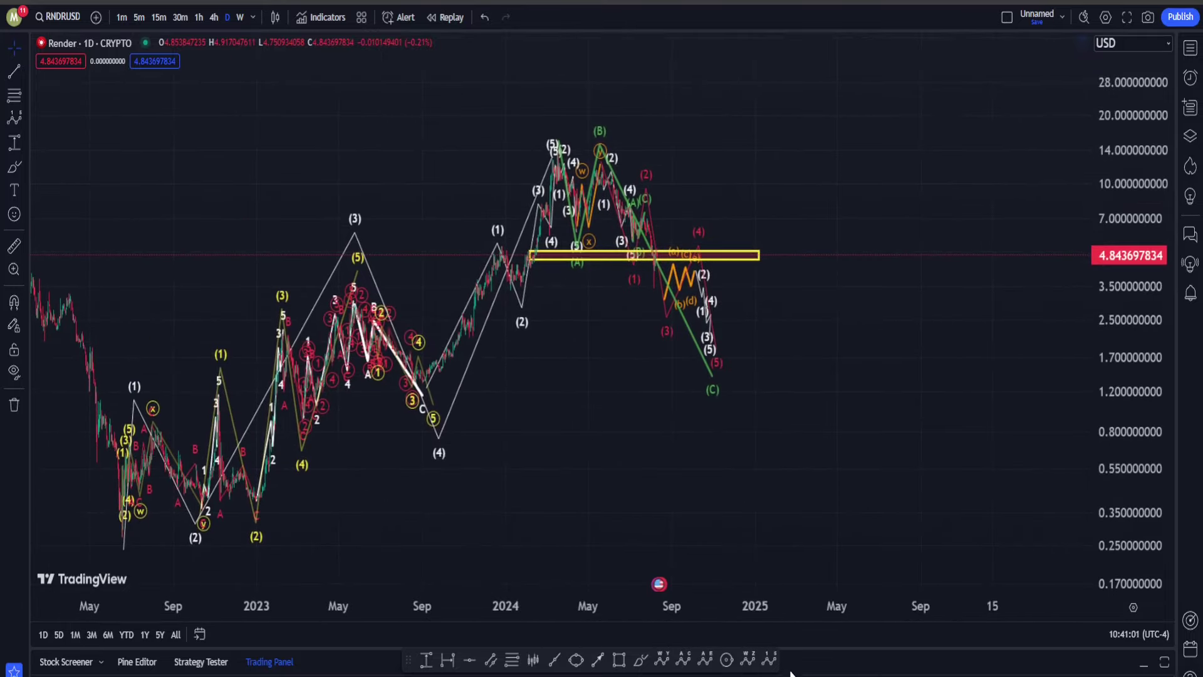
# - Draw a red impulse from the 2022 low: (1) near 22.42, (2) near 0.78, (3) and (4) projected high
pyautogui.click(110, 549)
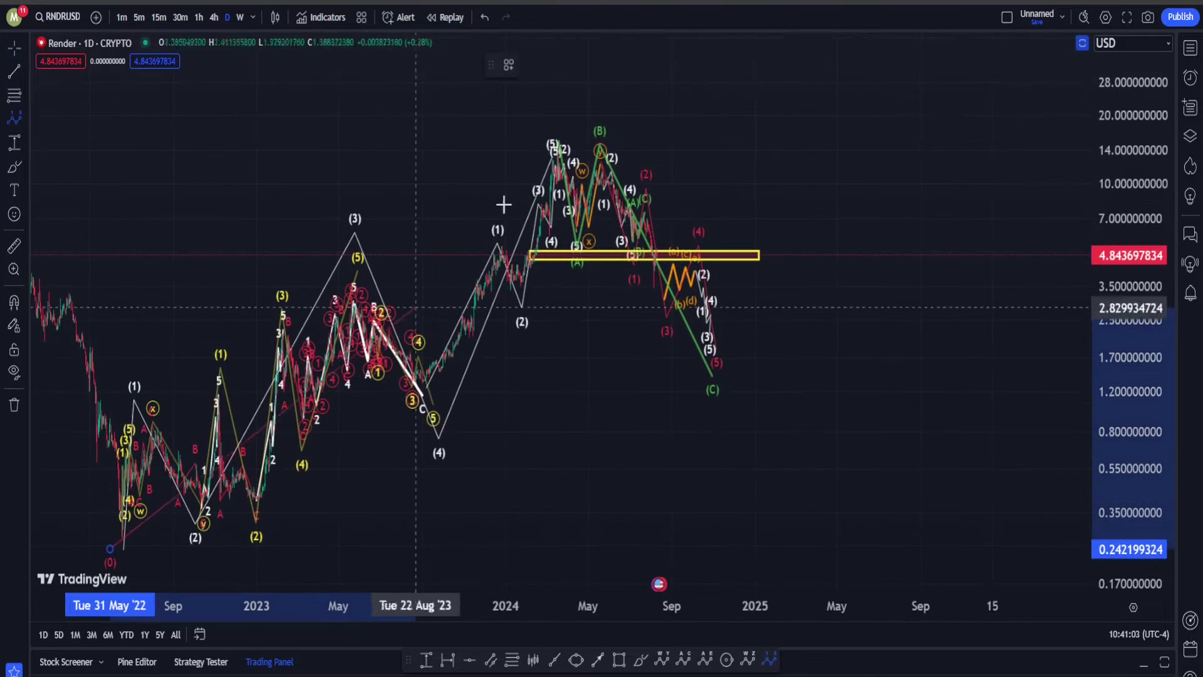
pyautogui.click(554, 105)
pyautogui.click(737, 434)
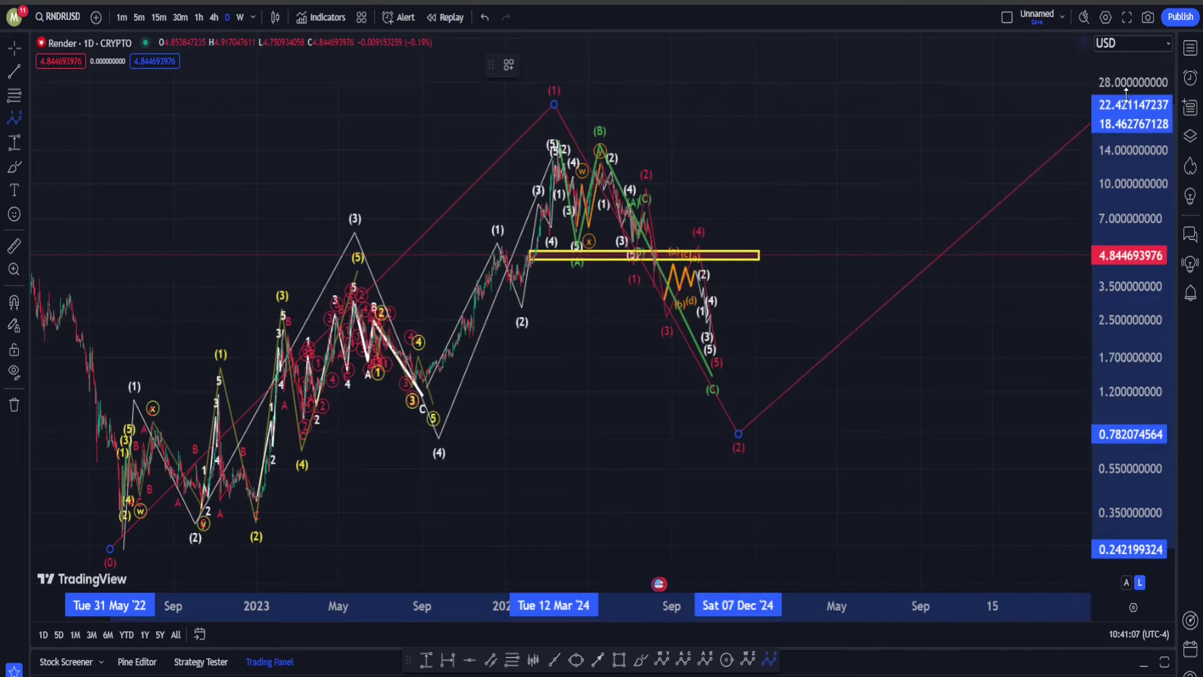
pyautogui.click(860, 77)
pyautogui.click(995, 178)
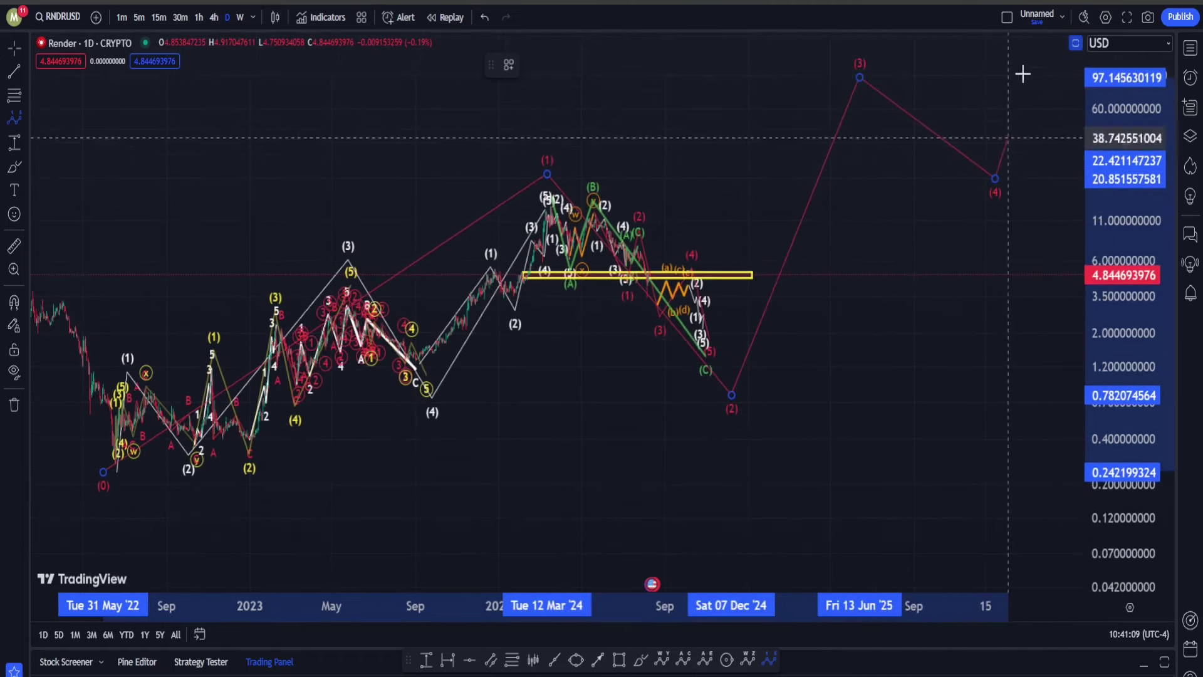
pyautogui.scroll(-5, 908, 119)
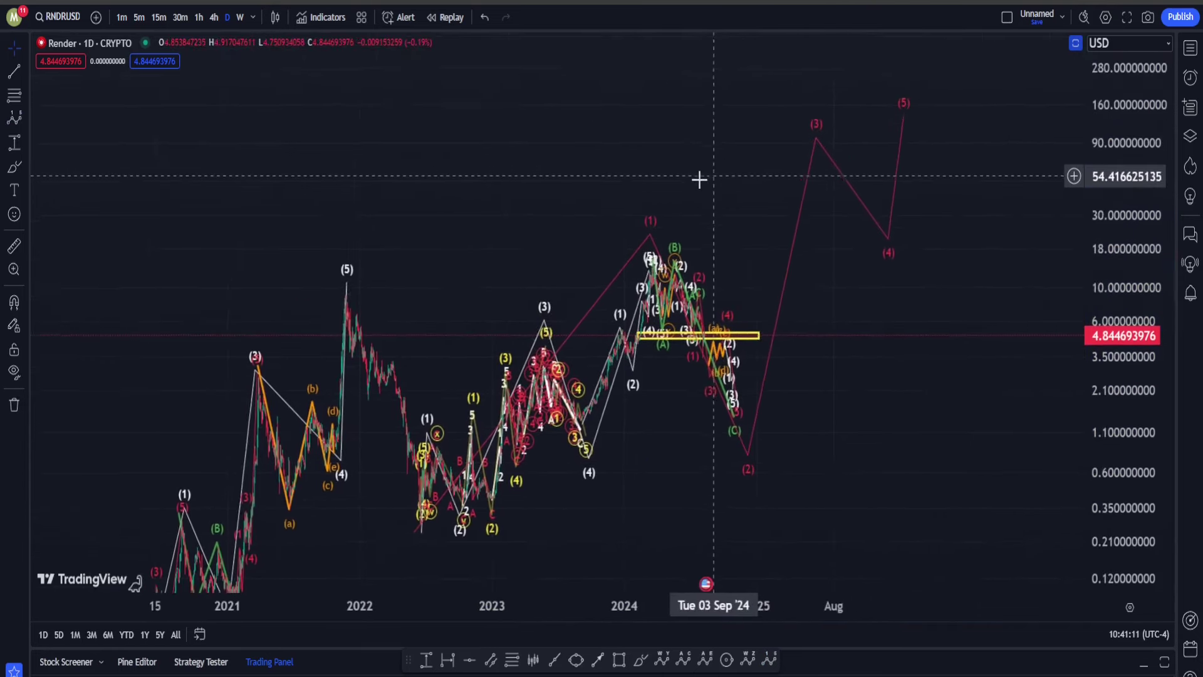
# - Hide and re-show all drawings, then reset the chart view
pyautogui.click(13, 373)
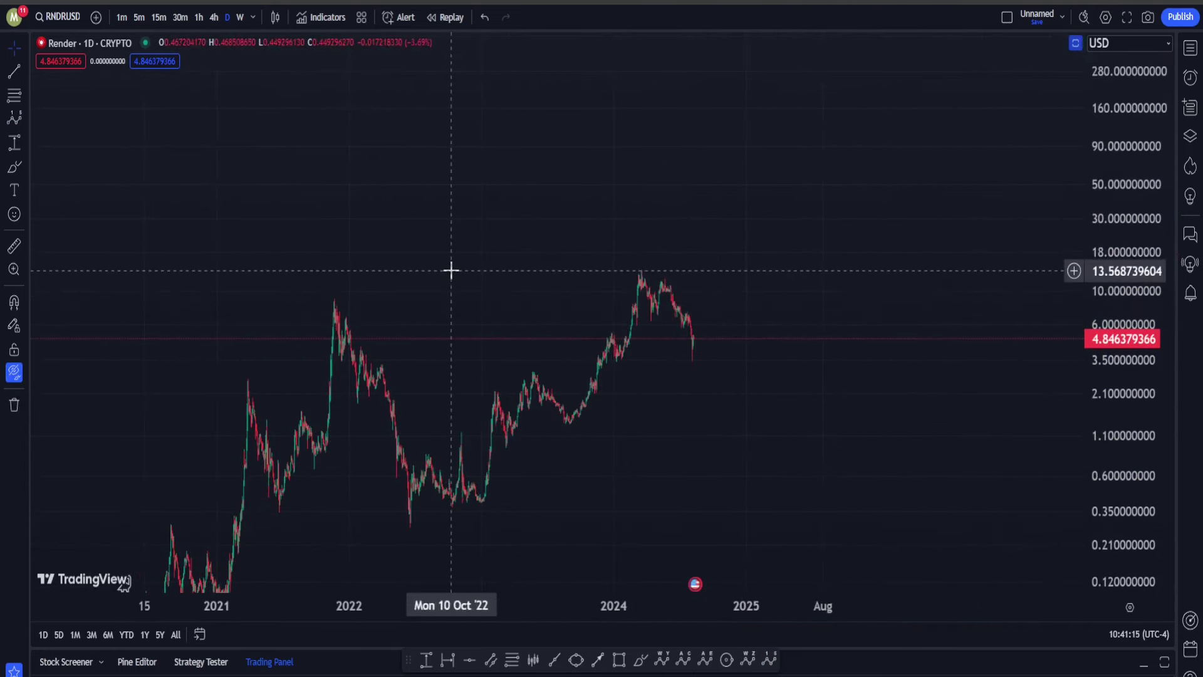
pyautogui.click(13, 373)
pyautogui.rightClick(607, 129)
pyautogui.click(803, 135)
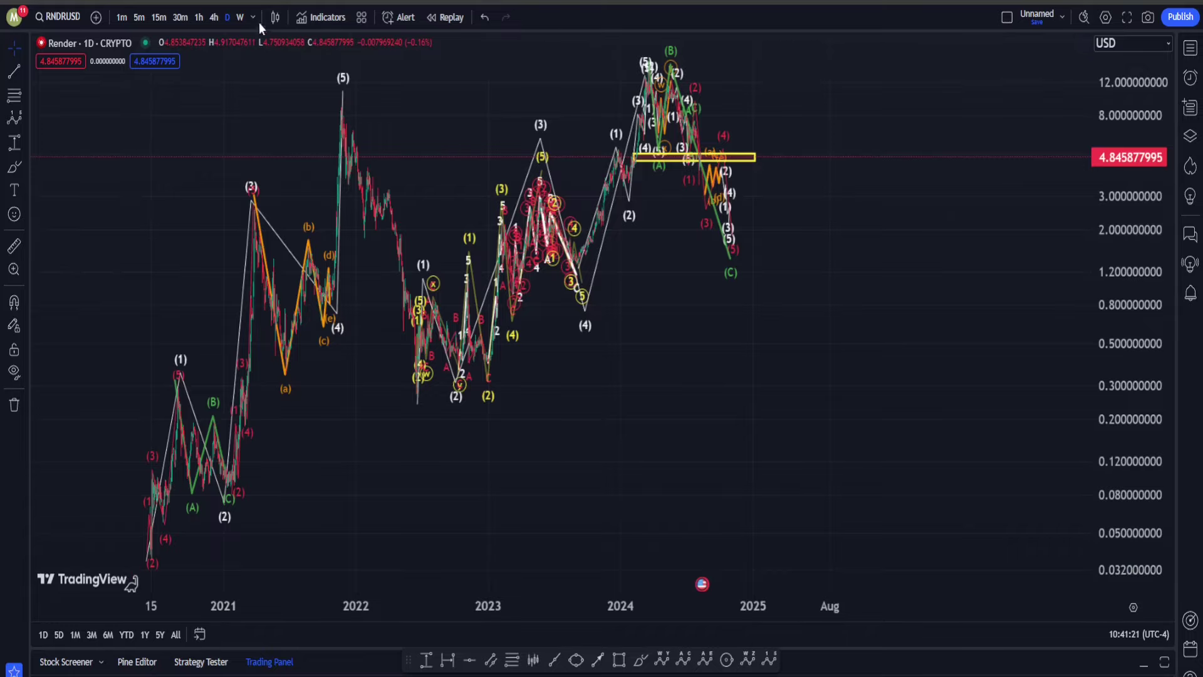
# - Switch to 4-hour candles and frame July–August 2024 around the yellow zone
pyautogui.click(215, 17)
pyautogui.scroll(18, 886, 170)
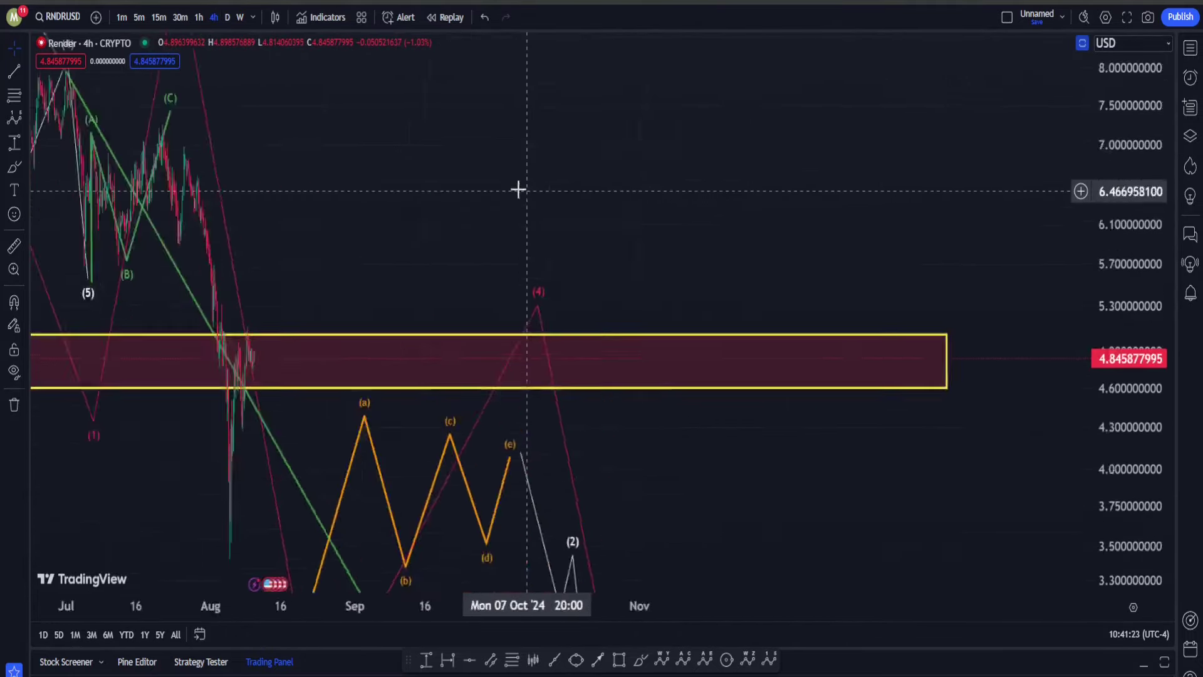
pyautogui.moveTo(282, 179); pyautogui.dragTo(862, 288)
pyautogui.moveTo(609, 167); pyautogui.dragTo(863, 178)
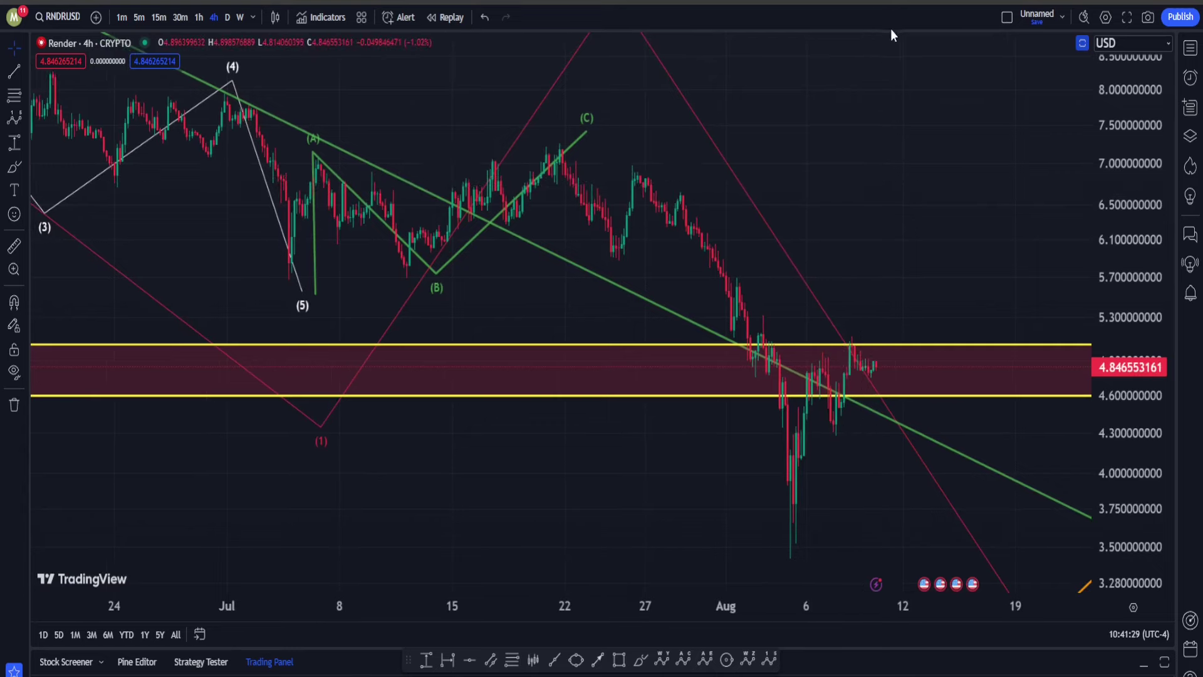
pyautogui.scroll(1, 848, 129)
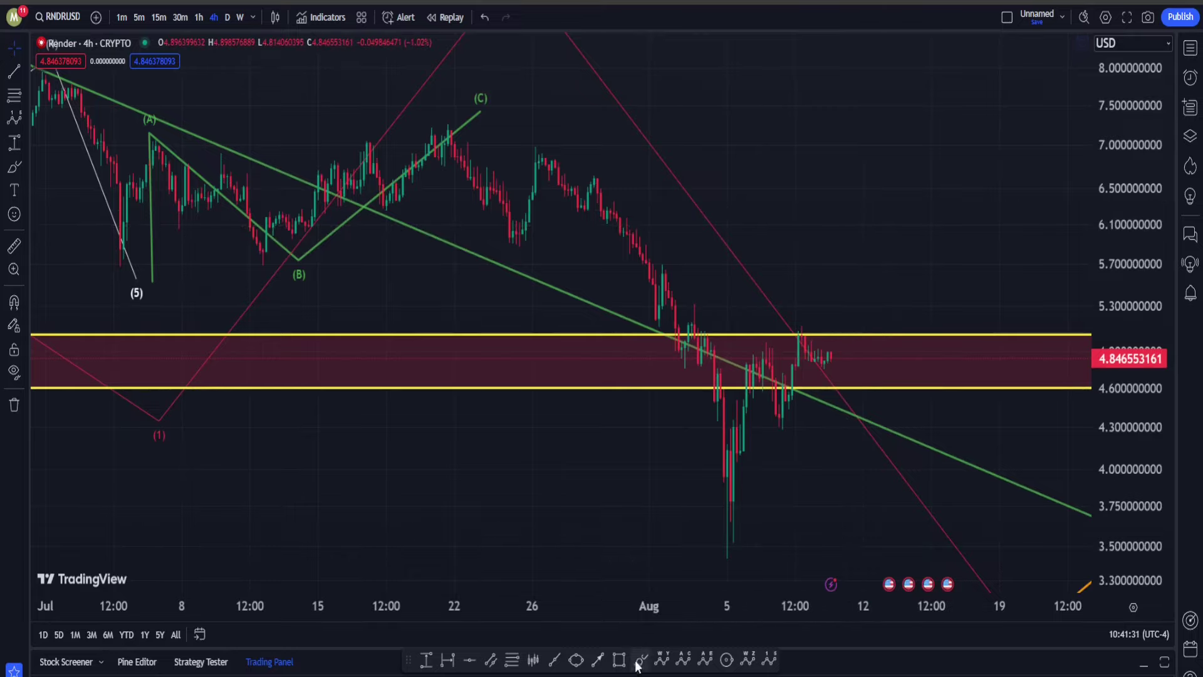
# - Sketch a brush loop around the August low, then undo it and exit freehand drawing
pyautogui.moveTo(872, 385)
pyautogui.mouseDown()
pyautogui.moveTo(710, 412)
pyautogui.moveTo(765, 494)
pyautogui.moveTo(687, 515)
pyautogui.moveTo(795, 510)
pyautogui.moveTo(726, 559)
pyautogui.mouseUp()
pyautogui.hotkey('ctrl', 'z')
pyautogui.press('ctrl')
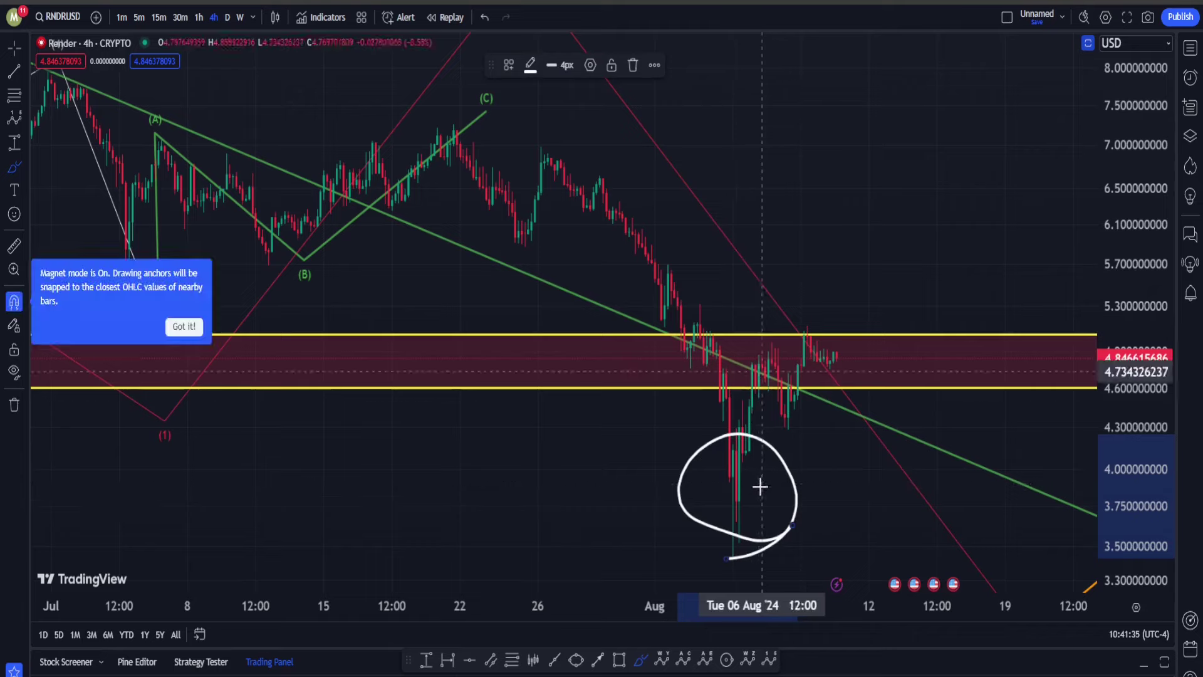
pyautogui.hotkey('ctrl', 'z')
pyautogui.press('Escape')
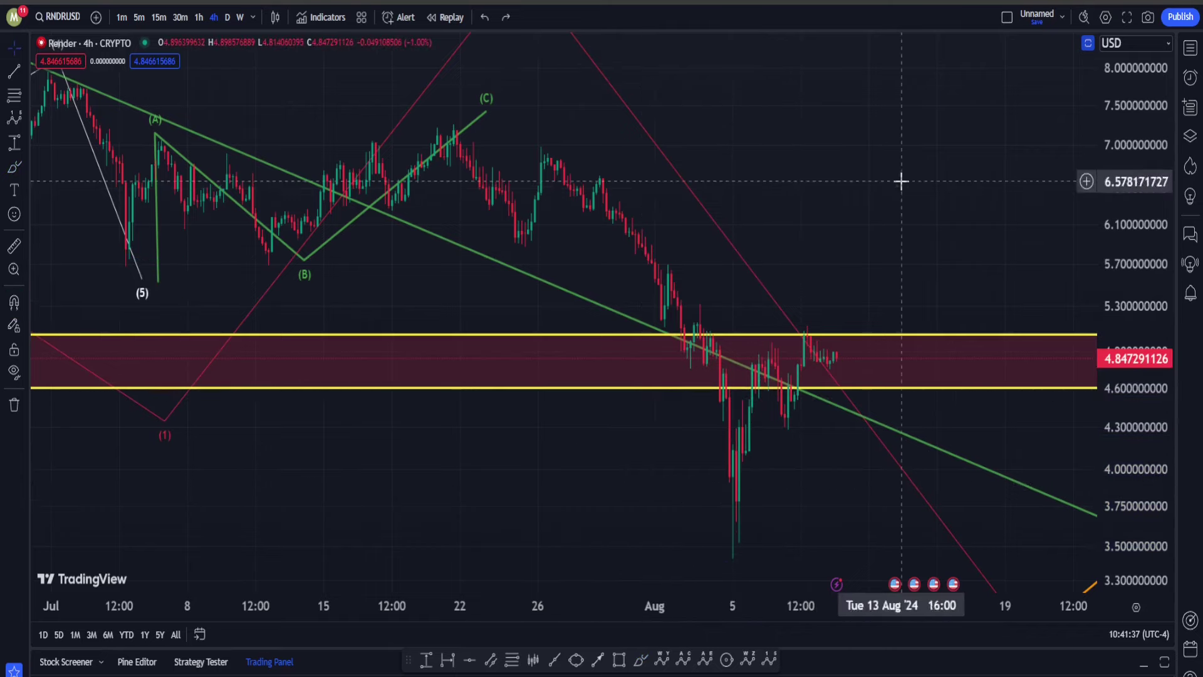
# - Draw a five-wave impulse from the late-July high, (3) at the August 5 low, (5) near 2.5
pyautogui.click(770, 656)
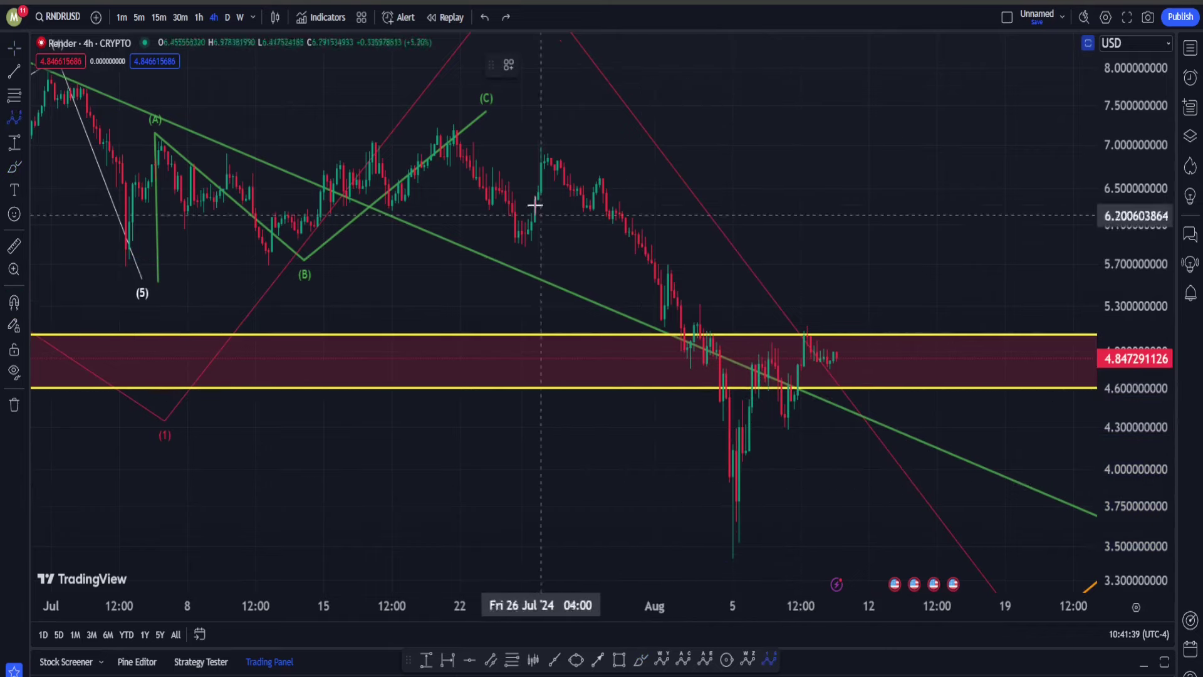
pyautogui.click(459, 126)
pyautogui.click(528, 234)
pyautogui.click(554, 116)
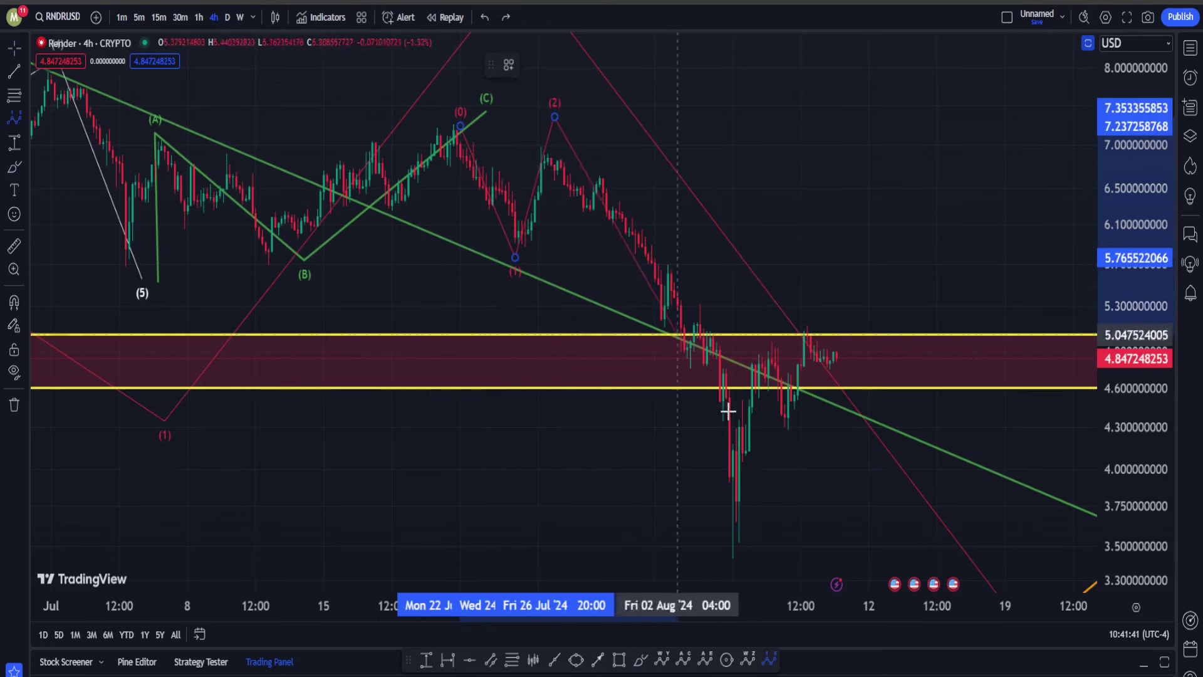
pyautogui.click(745, 555)
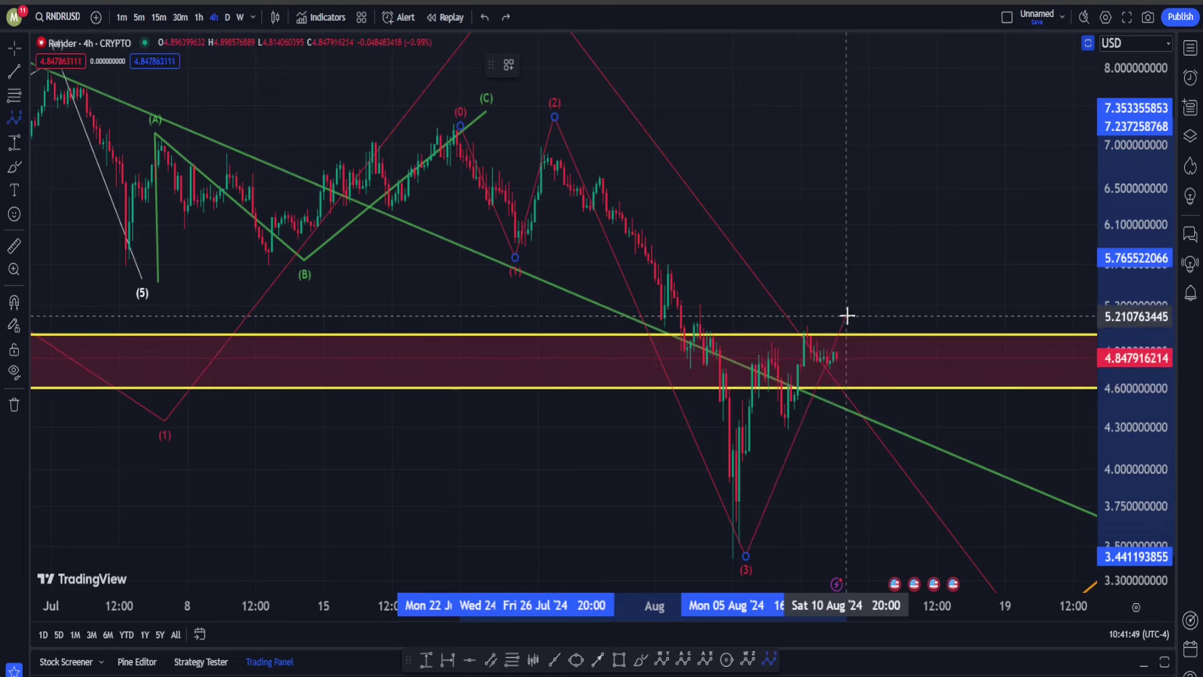
pyautogui.click(843, 279)
pyautogui.moveTo(1151, 213); pyautogui.dragTo(1114, 409)
pyautogui.moveTo(1140, 327); pyautogui.dragTo(1138, 409)
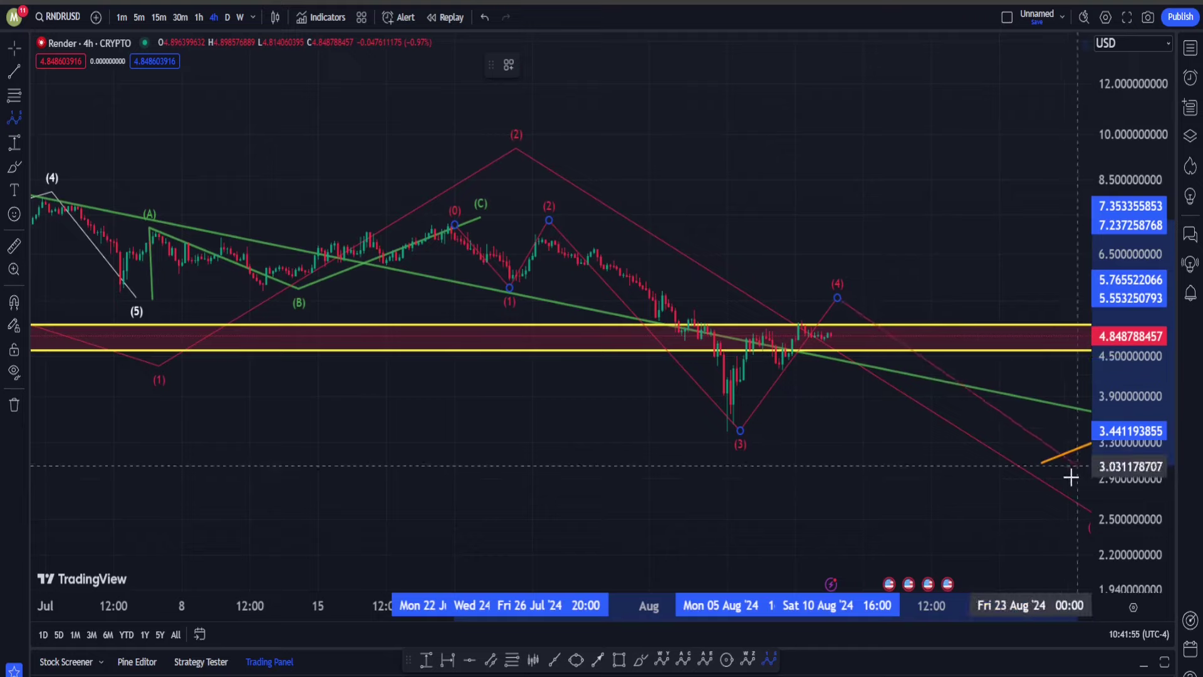
pyautogui.click(1061, 514)
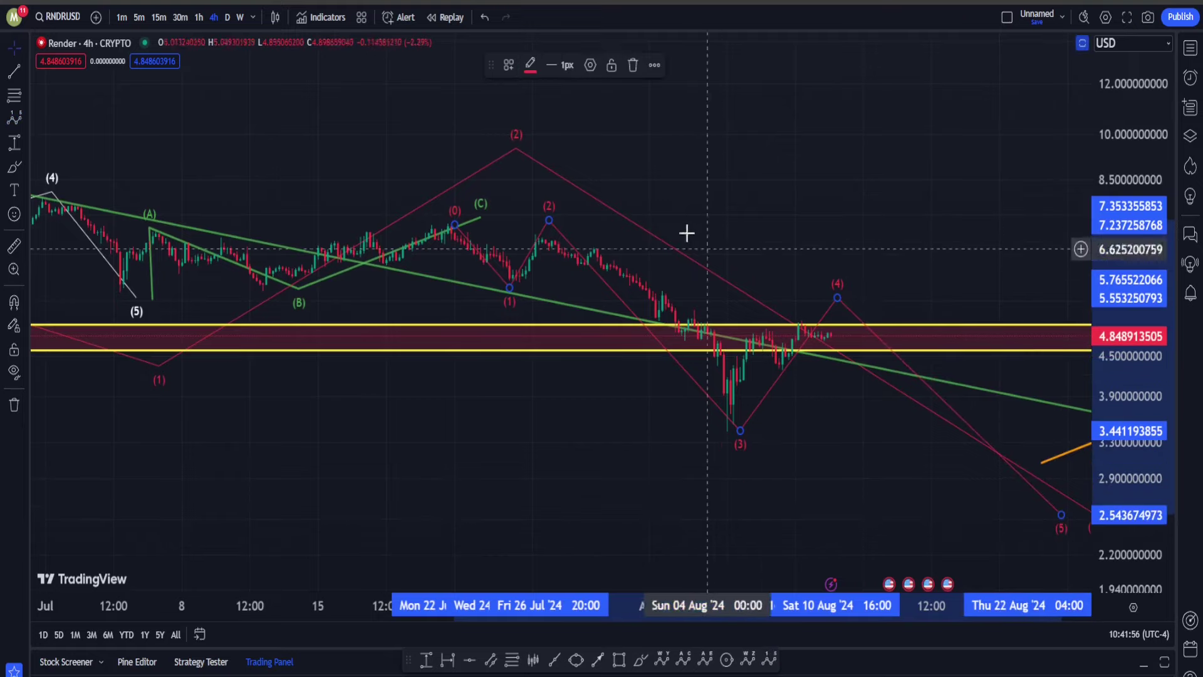
# - Make the new wave white, move red (3) beside white (5), and switch to 30-minute candles
pyautogui.click(530, 66)
pyautogui.click(531, 94)
pyautogui.hscroll(10, 564, 97)
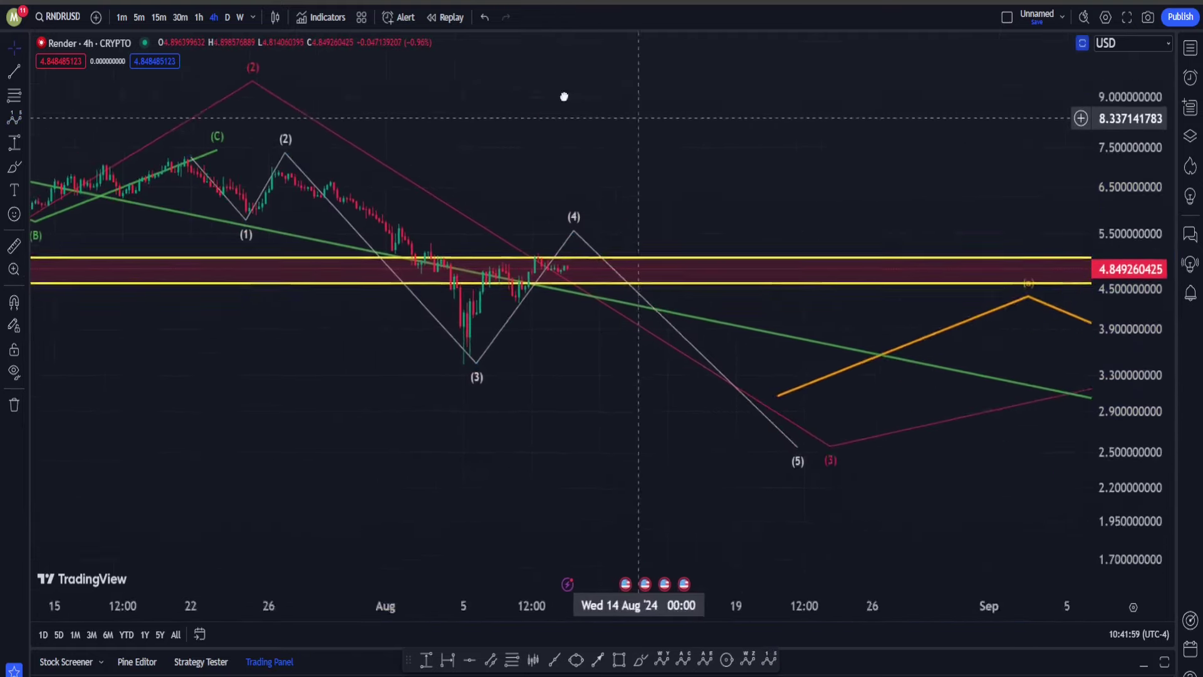
pyautogui.moveTo(592, 373); pyautogui.dragTo(571, 383)
pyautogui.moveTo(370, 121); pyautogui.dragTo(795, 187)
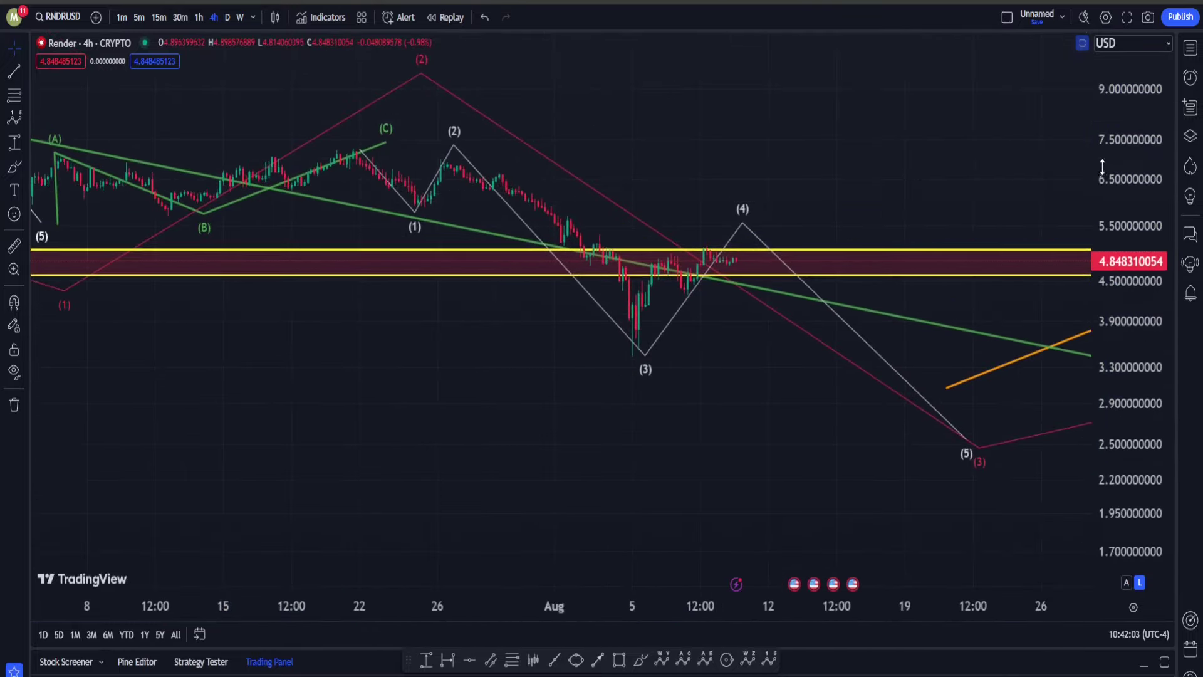
pyautogui.scroll(6, 795, 187)
pyautogui.scroll(-6, 792, 263)
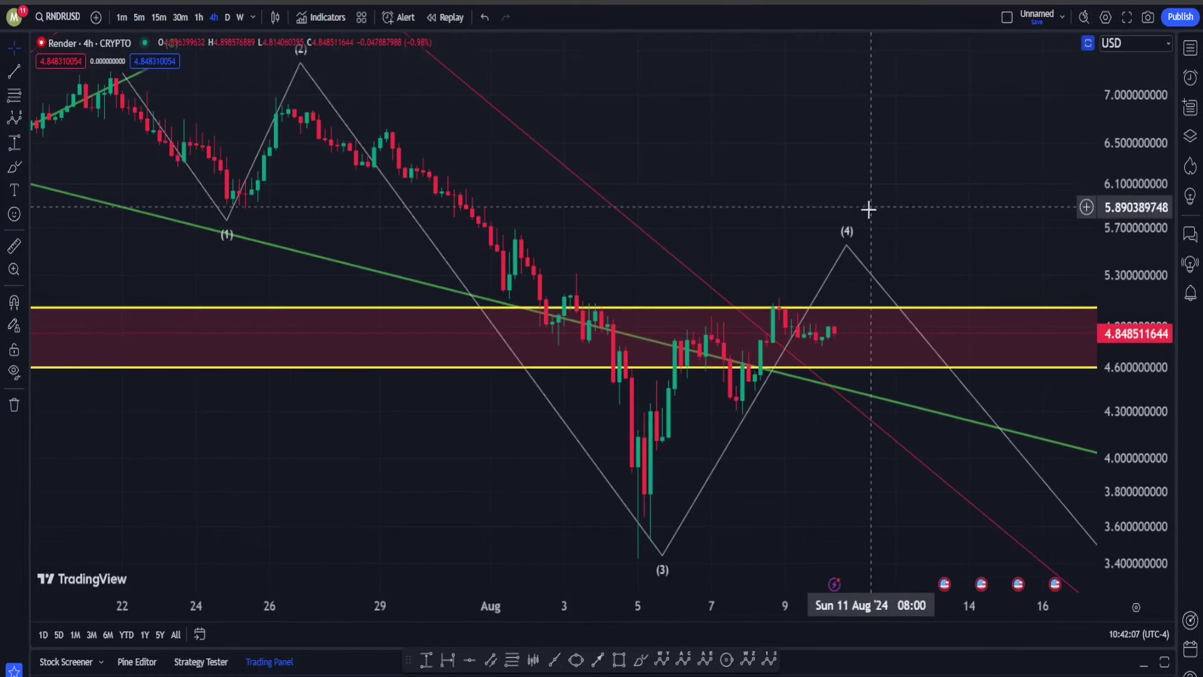
pyautogui.scroll(-1, 832, 245)
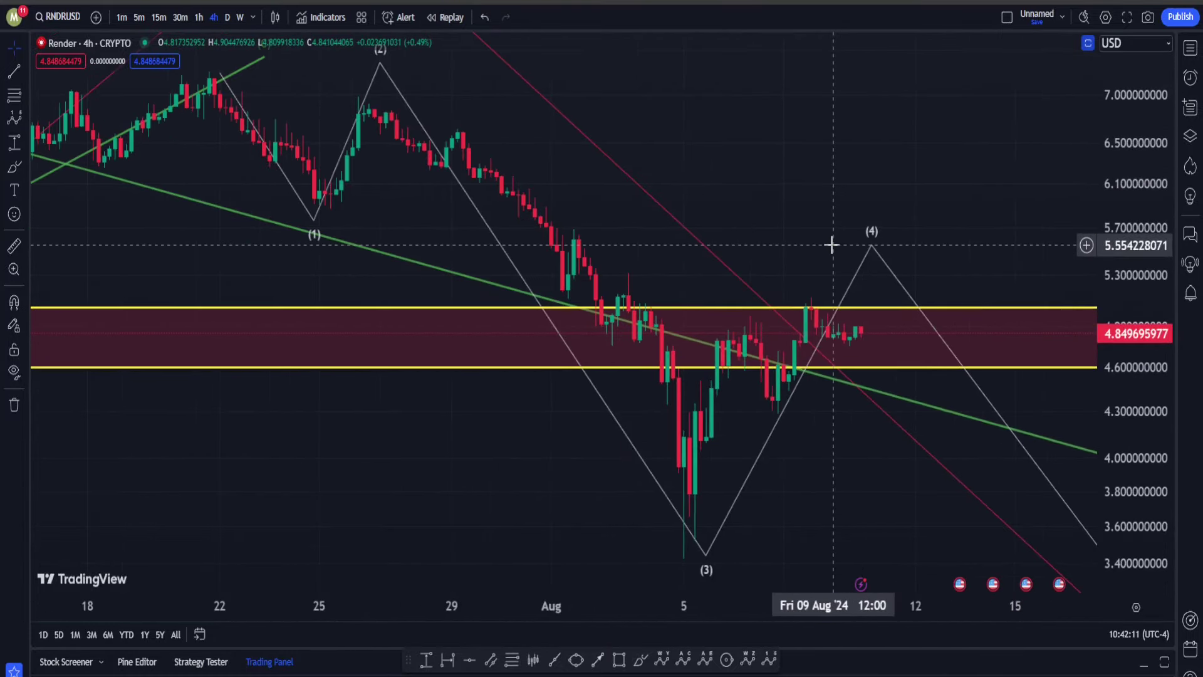
pyautogui.click(179, 17)
# - Brush a white curve rising from the last candle near 4.85 toward about 5.5, removing its downward part
pyautogui.scroll(-4, 736, 250)
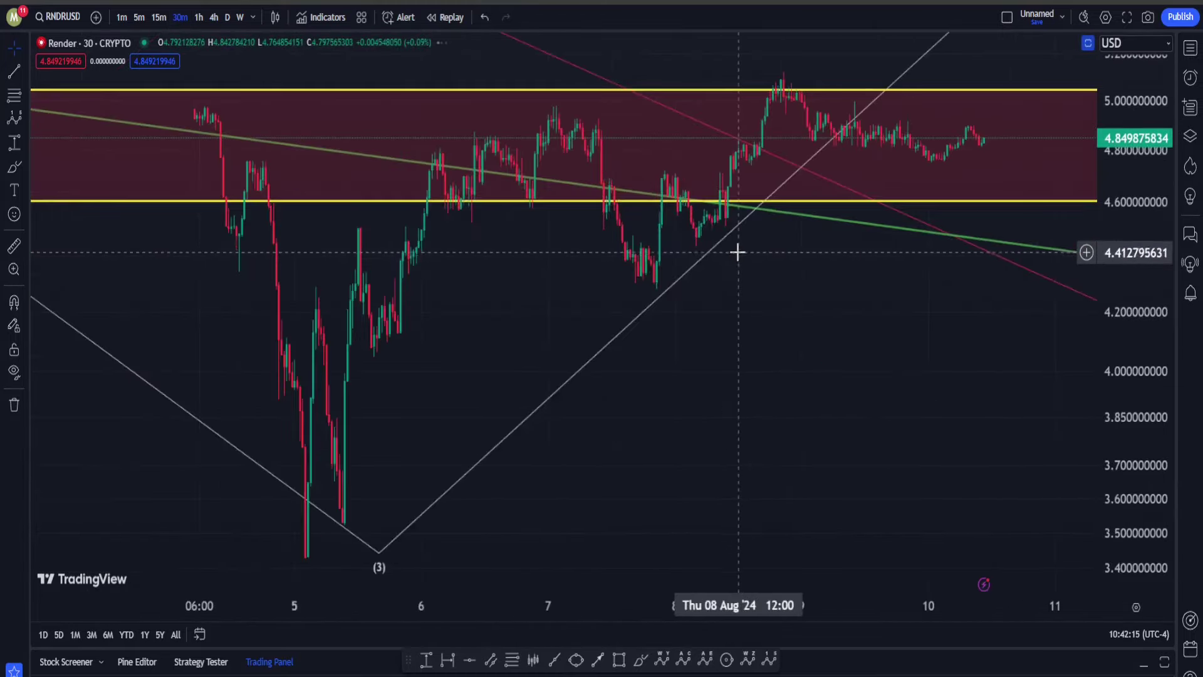
pyautogui.moveTo(928, 432); pyautogui.dragTo(612, 486)
pyautogui.moveTo(1124, 183); pyautogui.dragTo(1124, 274)
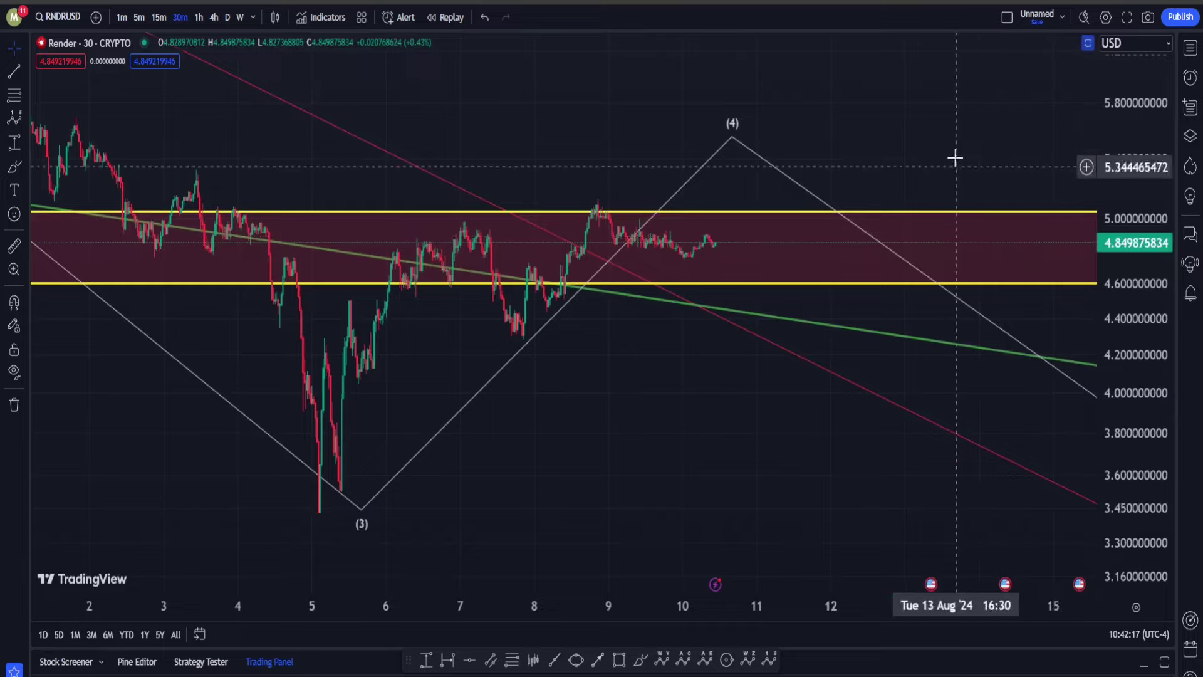
pyautogui.moveTo(953, 158); pyautogui.dragTo(870, 223)
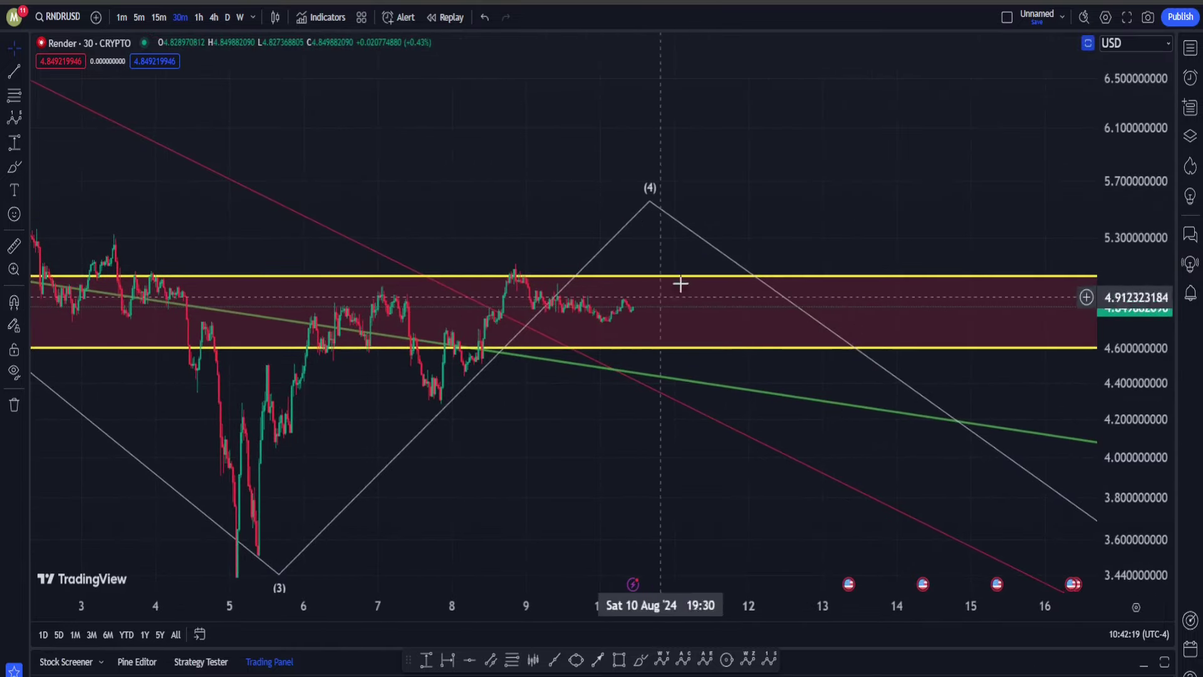
pyautogui.click(640, 661)
pyautogui.moveTo(630, 307)
pyautogui.mouseDown()
pyautogui.moveTo(696, 205)
pyautogui.moveTo(796, 581)
pyautogui.mouseUp()
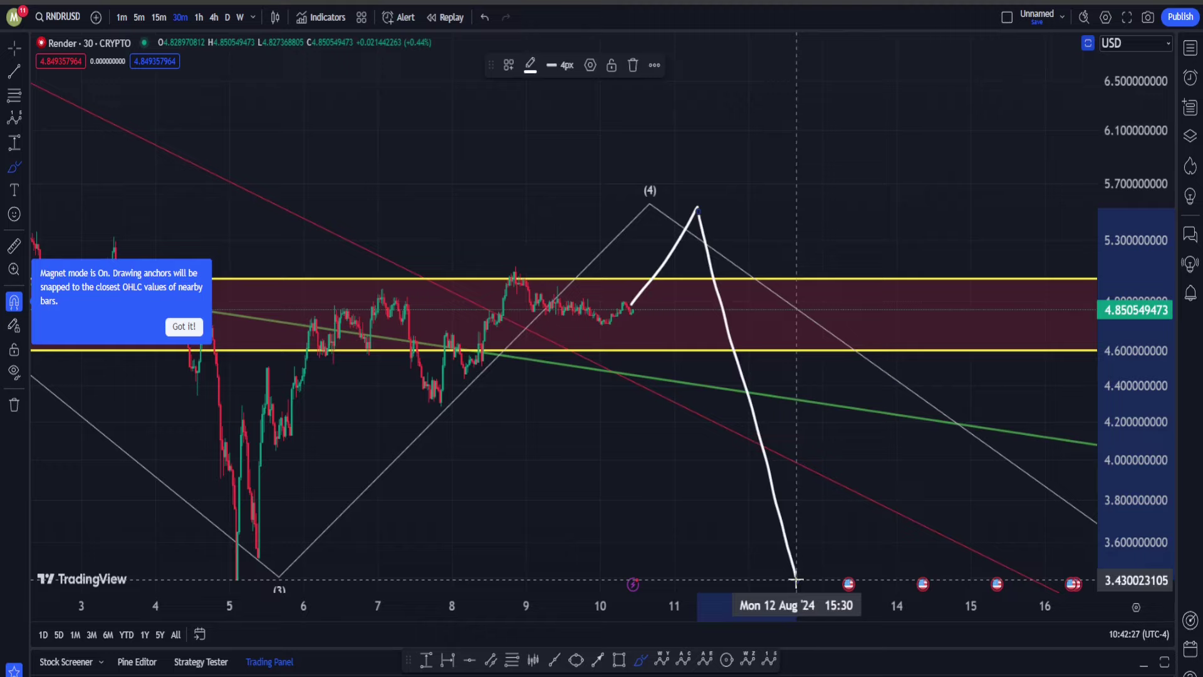
pyautogui.hotkey('ctrl', 'z')
pyautogui.press('Escape')
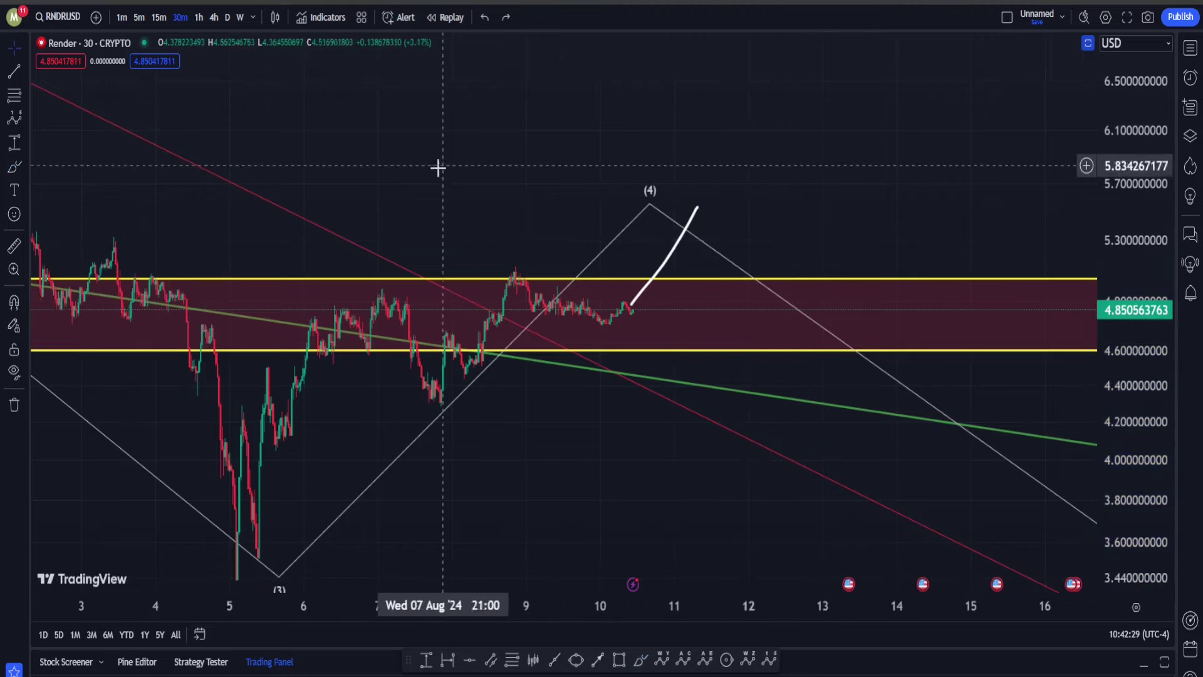
pyautogui.moveTo(465, 216); pyautogui.dragTo(596, 220)
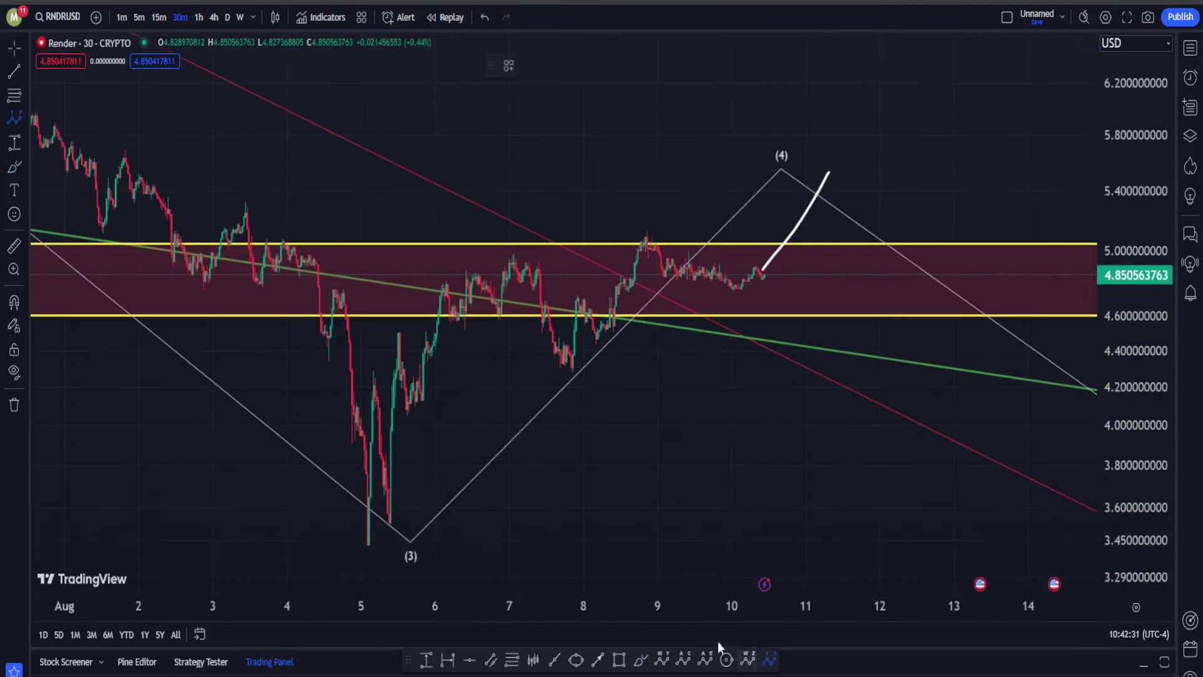
# - Draw the Elliott impulse from the August 5 low, ending at (5) near the Aug 6 high
pyautogui.click(376, 551)
pyautogui.click(374, 367)
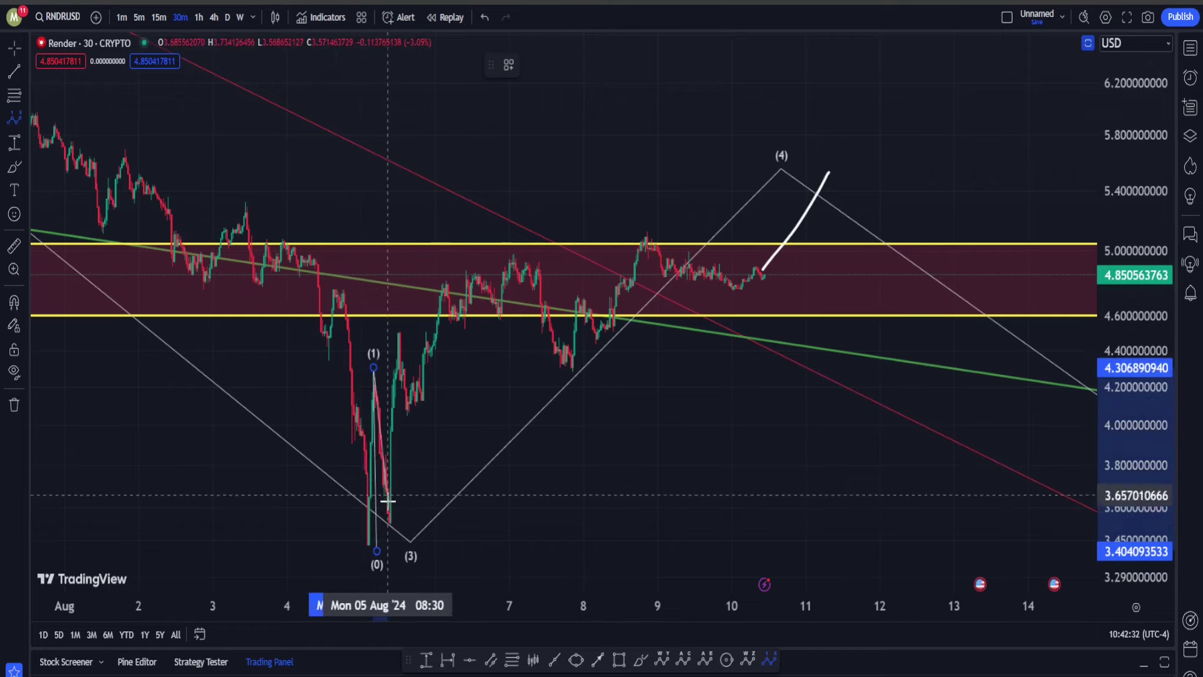
pyautogui.click(388, 500)
pyautogui.click(398, 325)
pyautogui.click(425, 410)
pyautogui.click(454, 263)
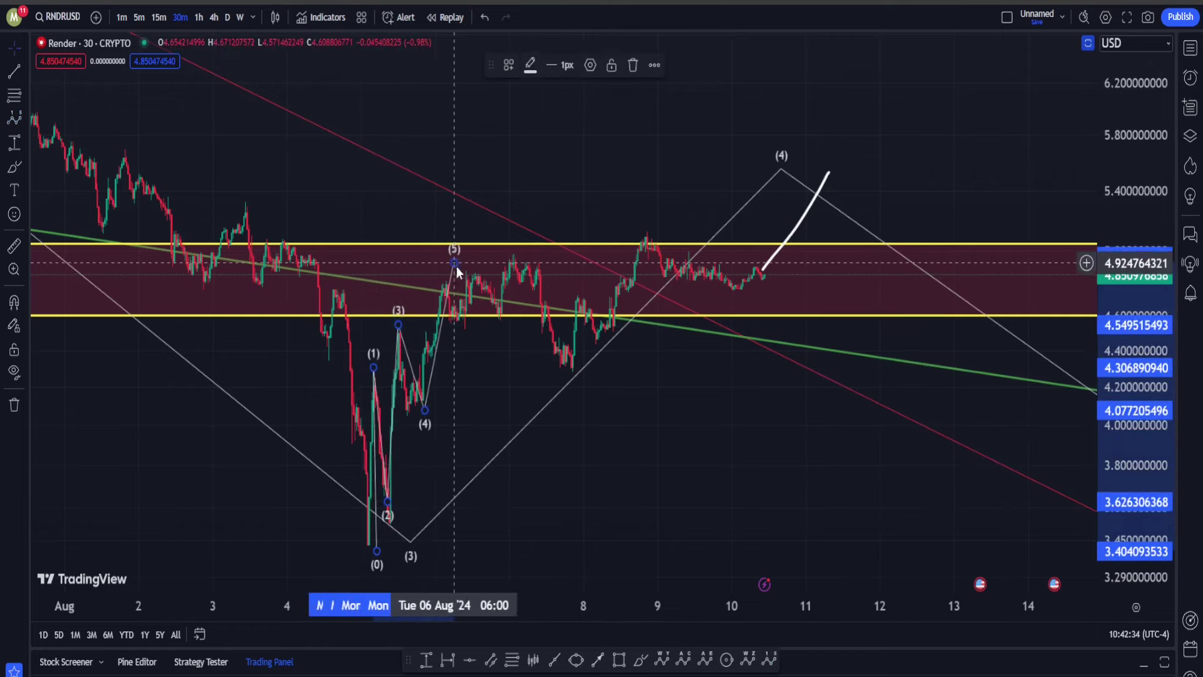
# - Add an orange ABC correction with (B) at the Aug 7 high and (C) on Aug 8
pyautogui.click(684, 661)
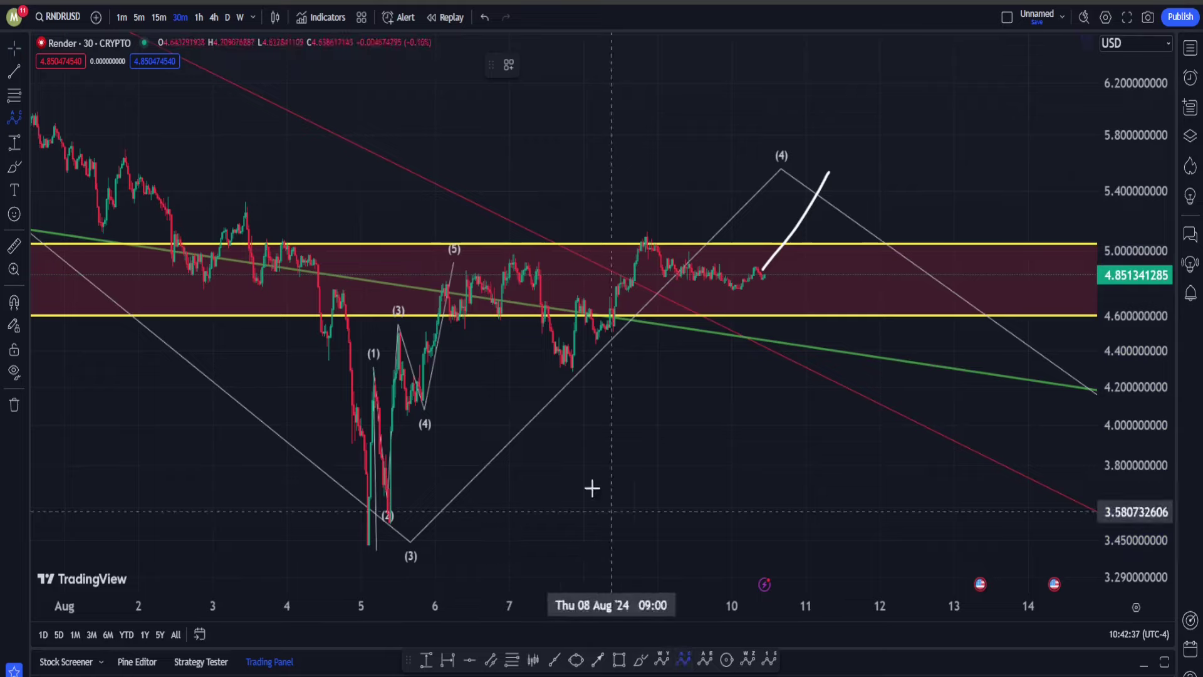
pyautogui.click(473, 341)
pyautogui.click(532, 238)
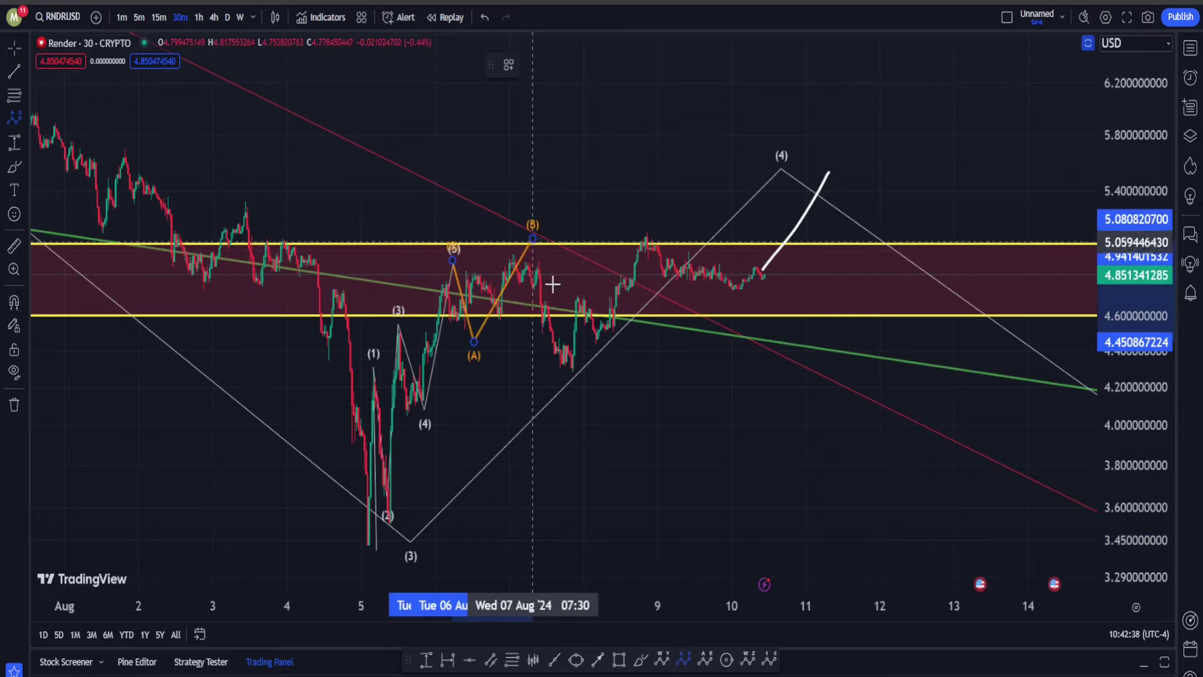
pyautogui.click(572, 378)
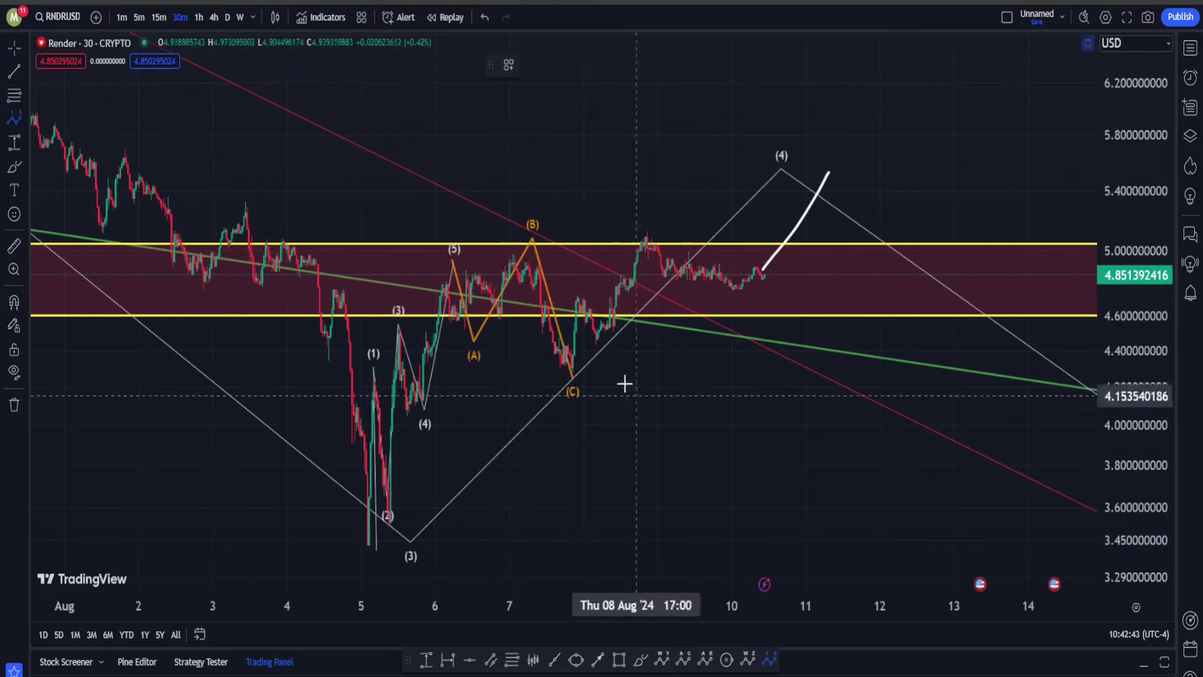
# - Start a second impulse from the (C) low, with (3) at the Aug 9 high and (4) at the Aug 10 dip
pyautogui.click(569, 380)
pyautogui.click(583, 293)
pyautogui.click(616, 351)
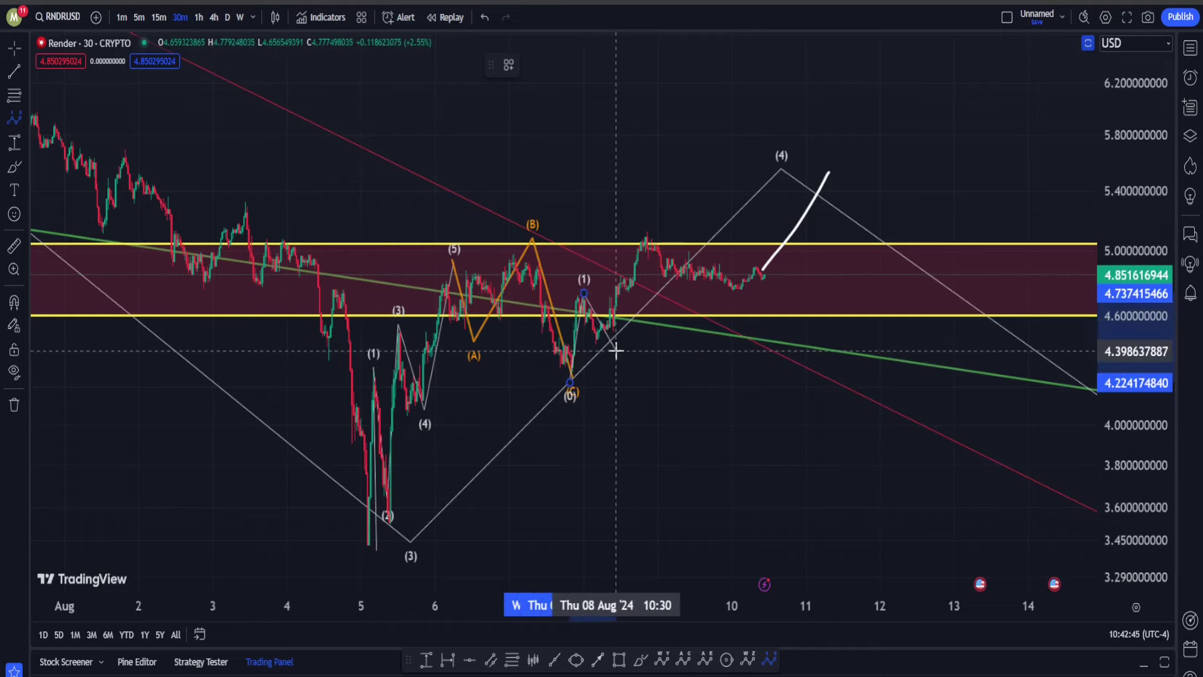
pyautogui.click(644, 228)
pyautogui.click(745, 298)
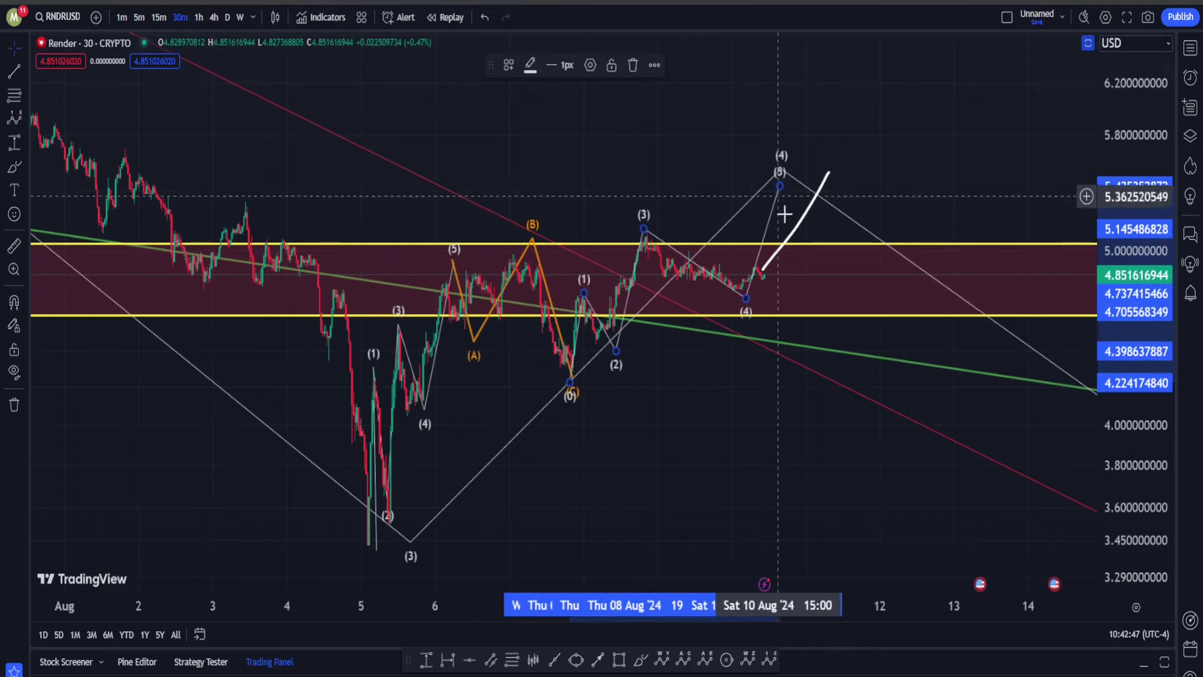
# - Draw a larger orange ABC from the Aug 4 low, with (B) near 4.0 and (C) near 5.79
pyautogui.click(682, 659)
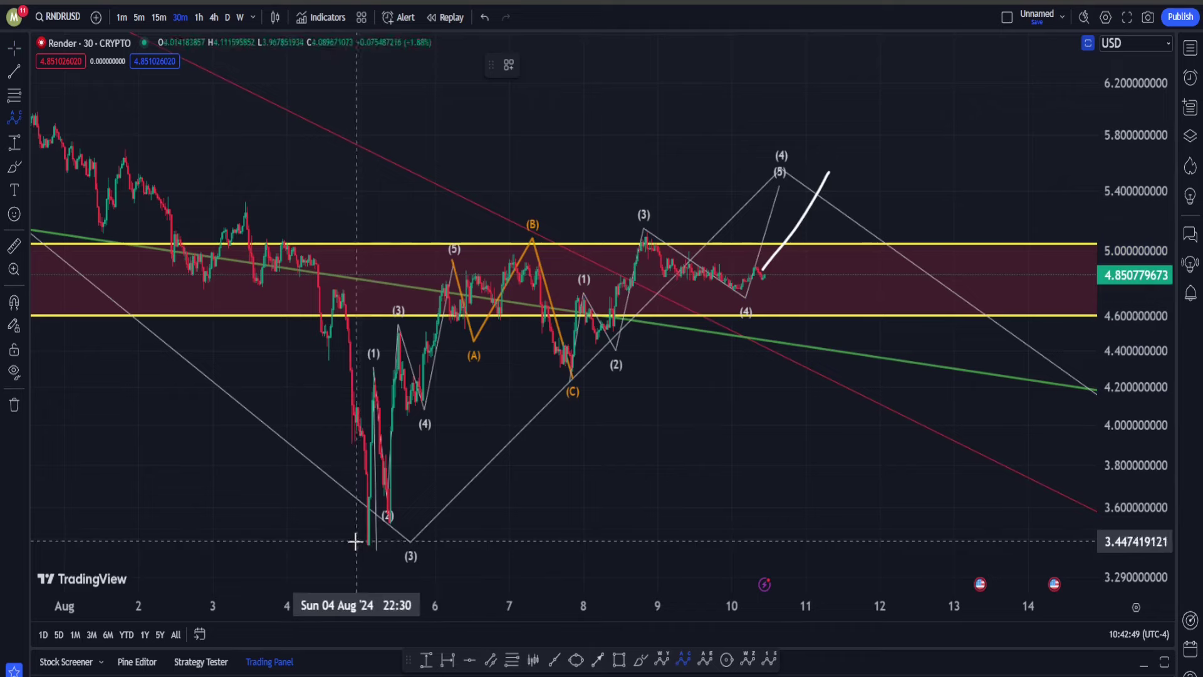
pyautogui.click(346, 553)
pyautogui.click(532, 170)
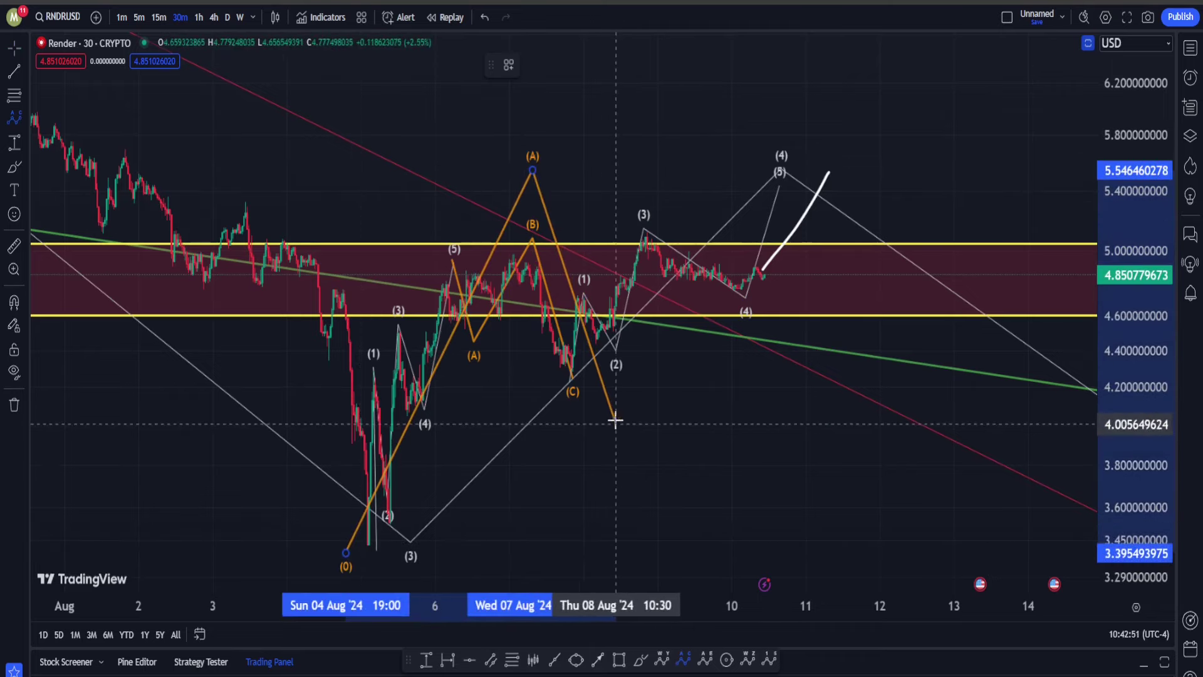
pyautogui.click(616, 424)
pyautogui.click(770, 137)
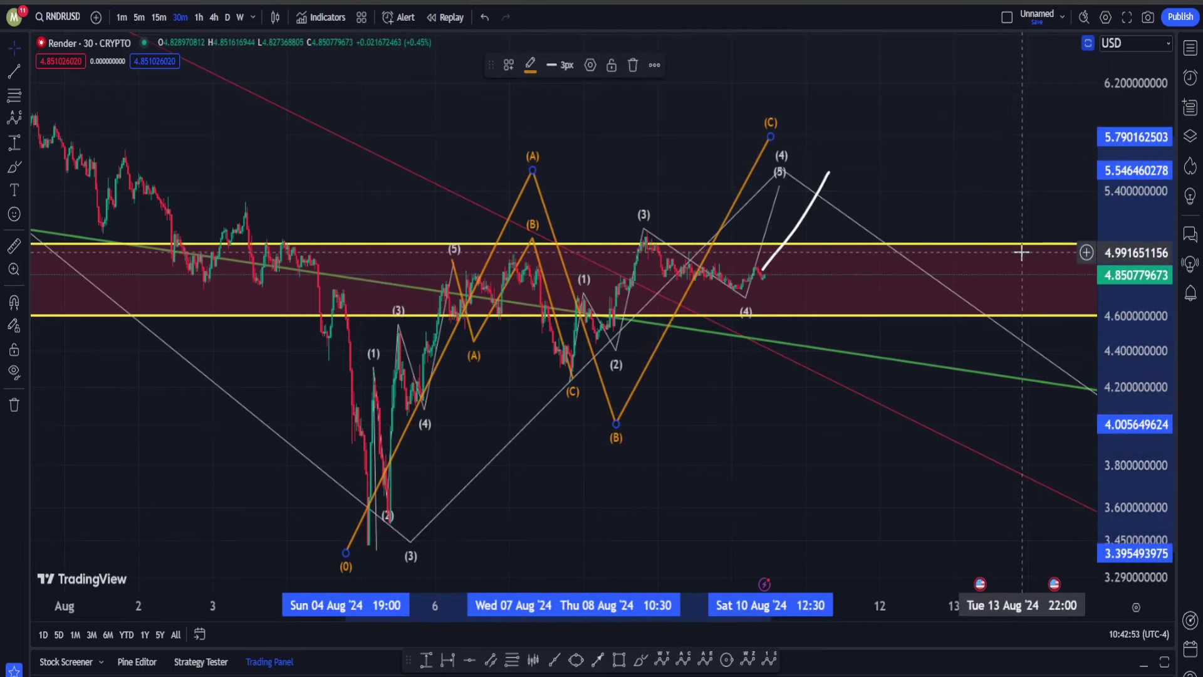
pyautogui.click(800, 226)
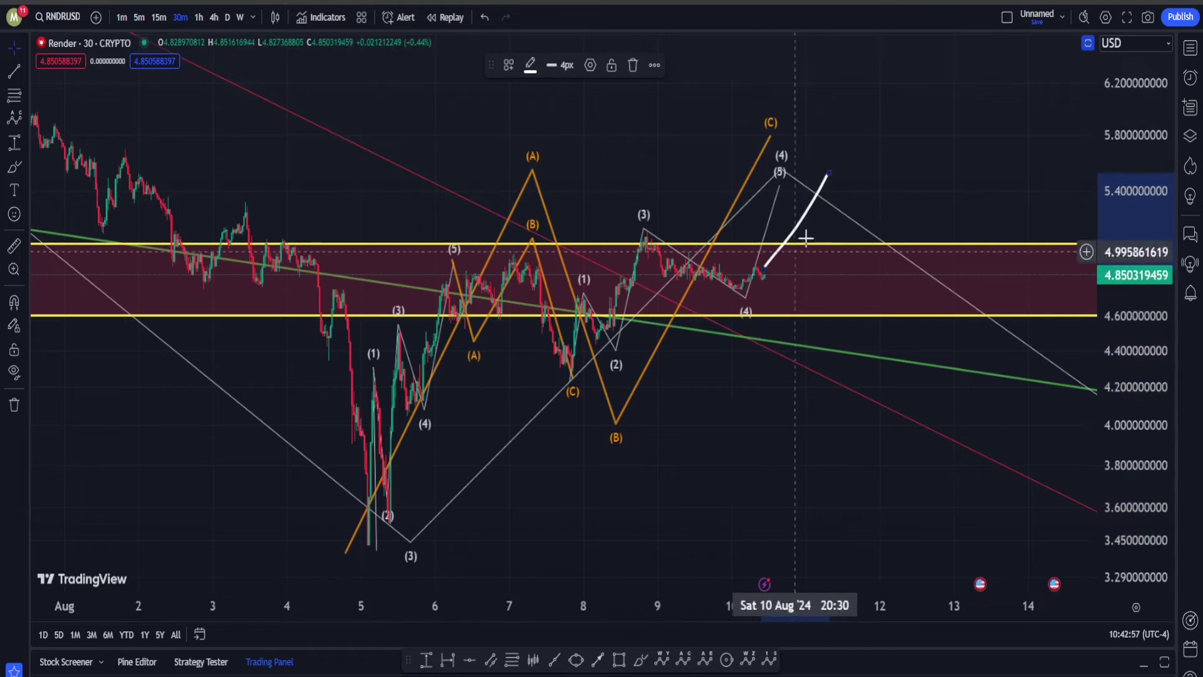
# - Delete the white brush-drawn projection curve from the chart
pyautogui.press('Delete')
pyautogui.scroll(10, 689, 258)
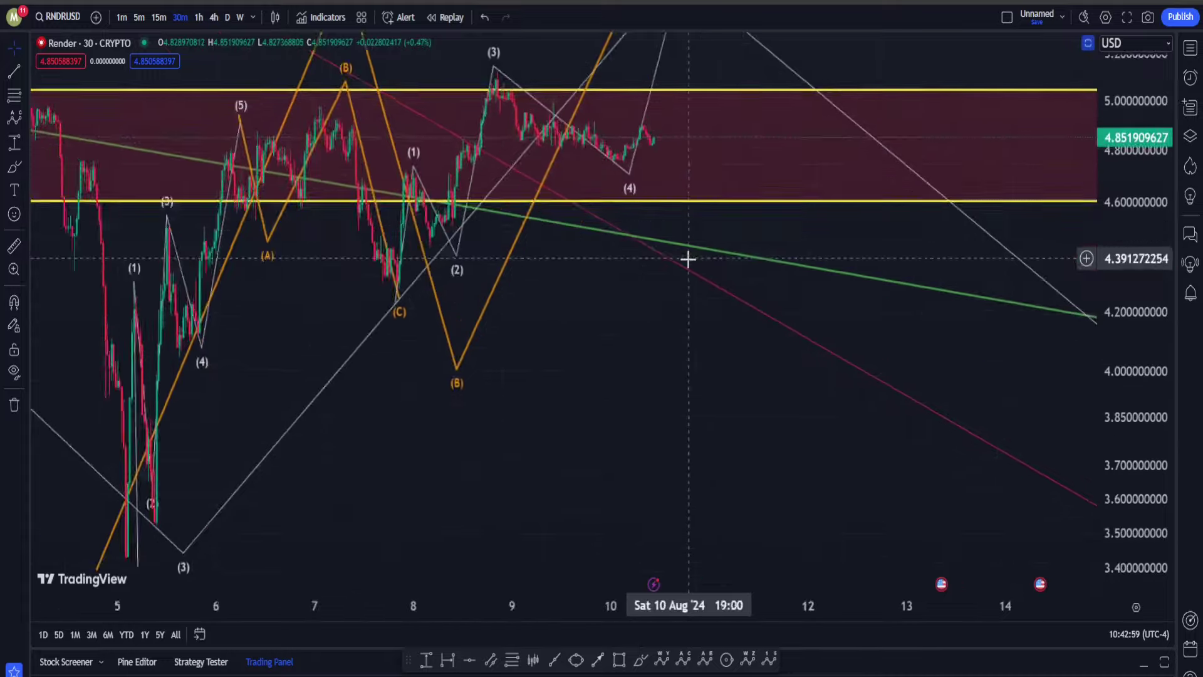
pyautogui.scroll(-10, 449, 330)
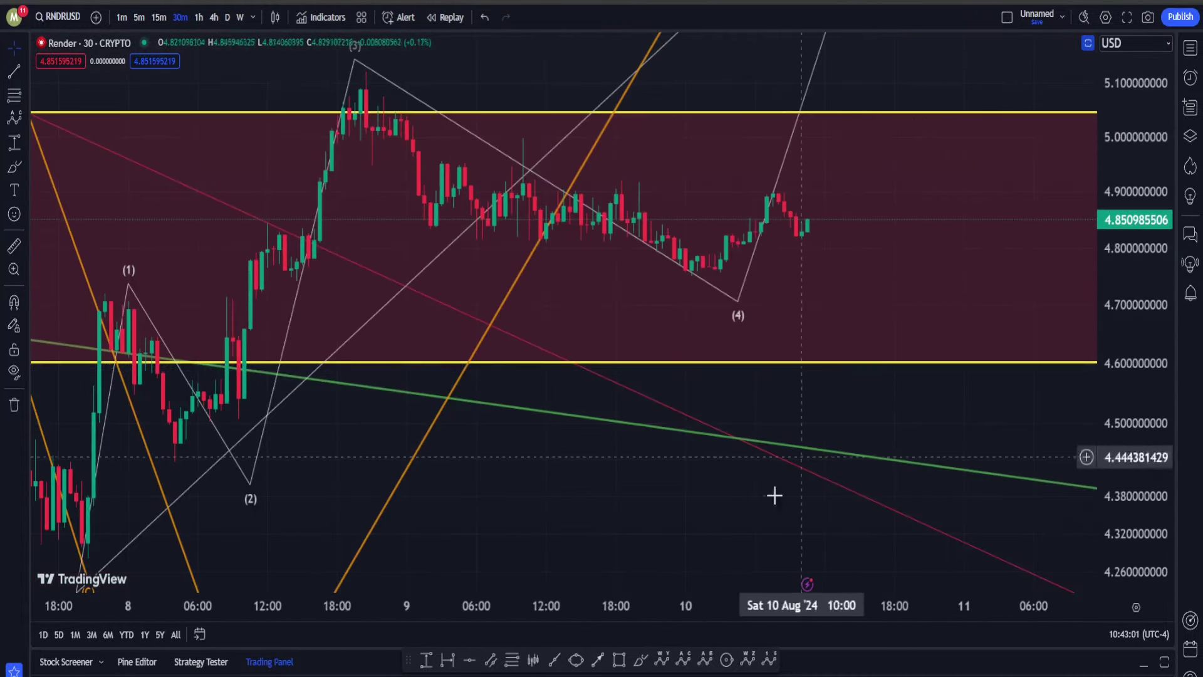
# - Brush a freehand loop around the recent sideways candles, then undo it
pyautogui.moveTo(741, 259)
pyautogui.mouseDown()
pyautogui.moveTo(470, 83)
pyautogui.moveTo(792, 339)
pyautogui.moveTo(758, 344)
pyautogui.mouseUp()
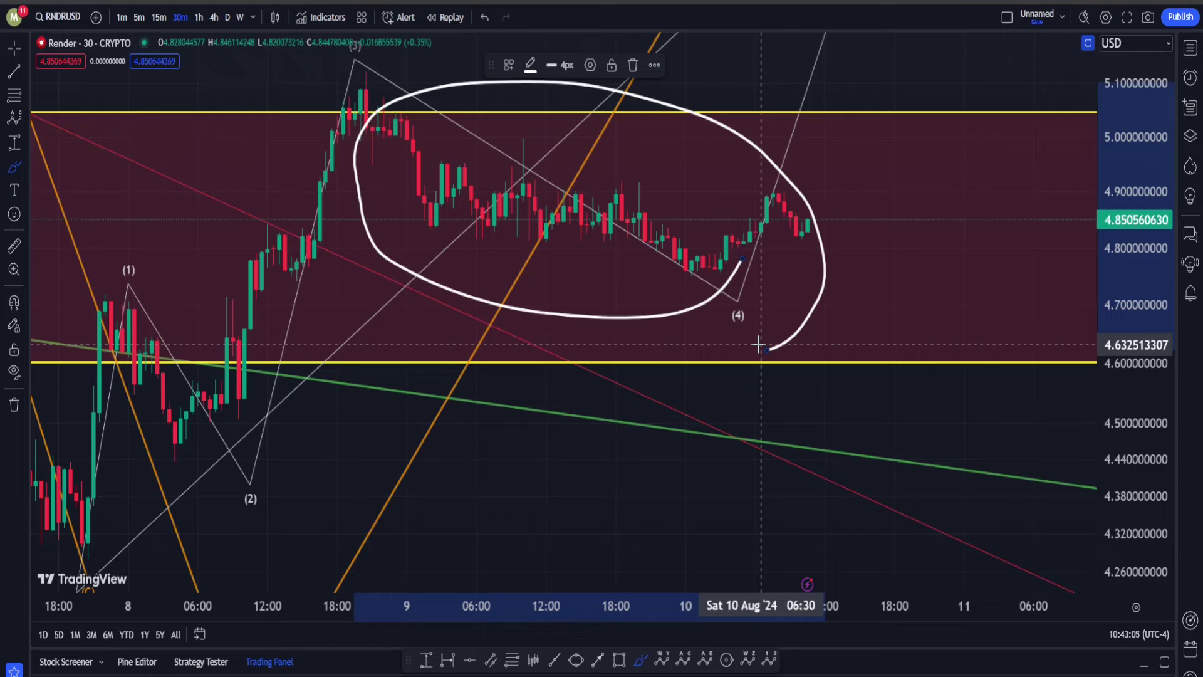
pyautogui.press('ctrl')
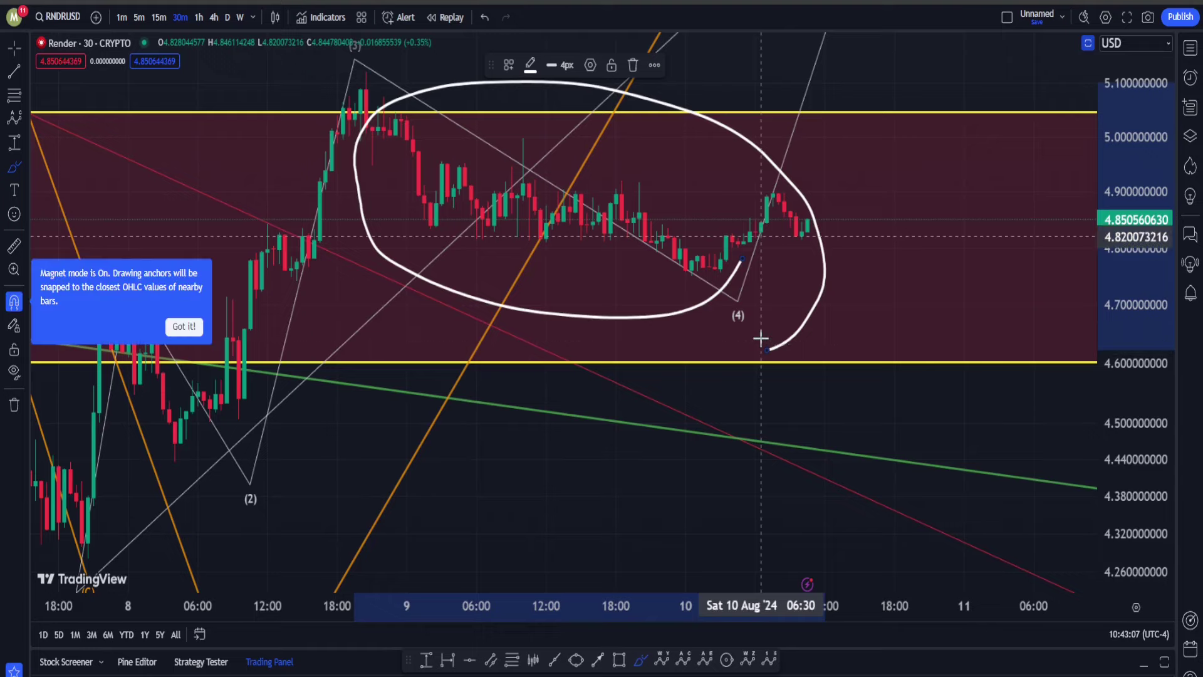
pyautogui.hotkey('ctrl', 'z')
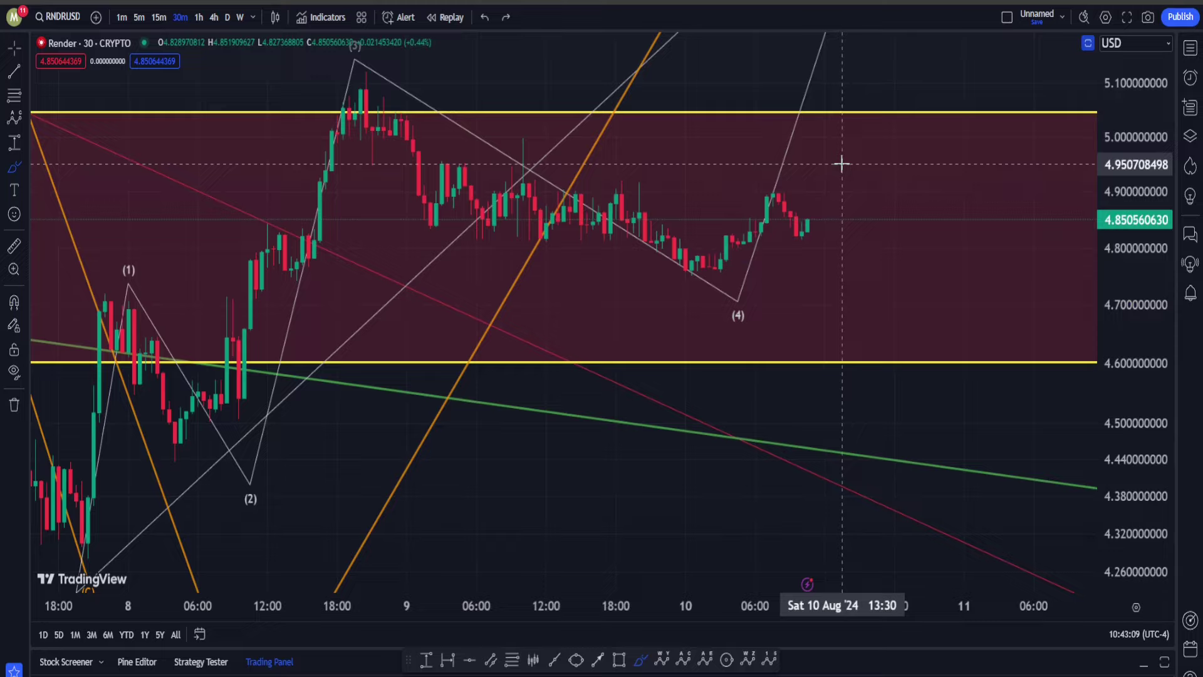
pyautogui.scroll(-5, 816, 191)
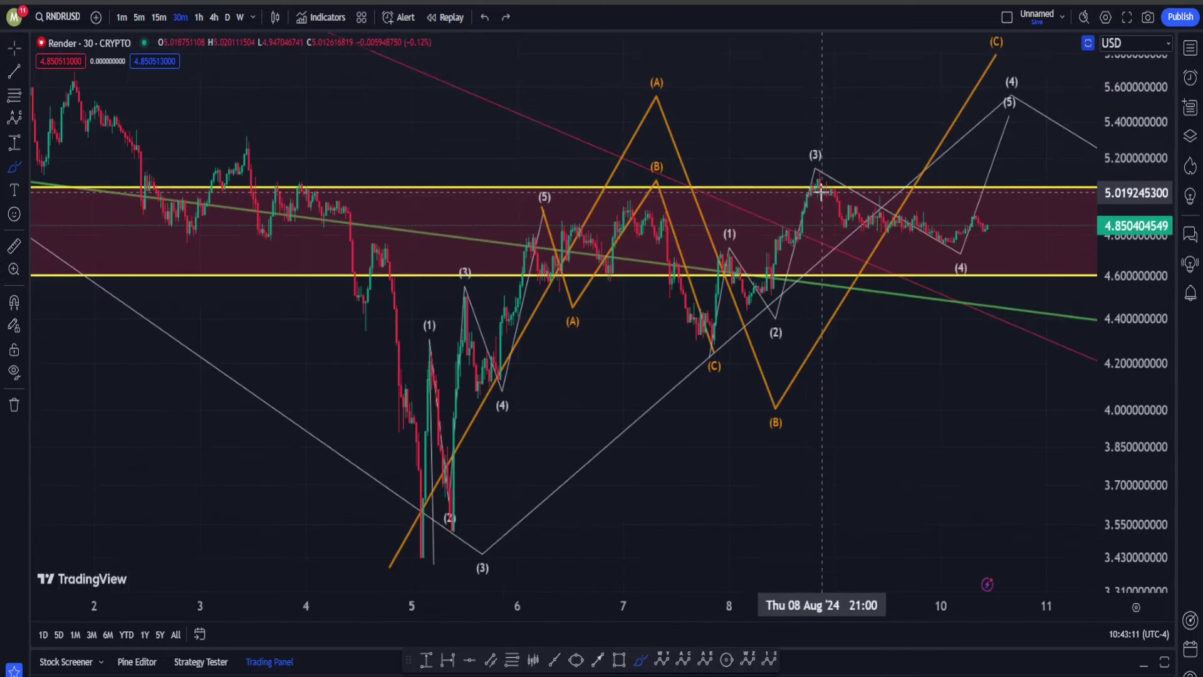
pyautogui.moveTo(824, 75); pyautogui.dragTo(562, 209)
pyautogui.scroll(-4, 626, 359)
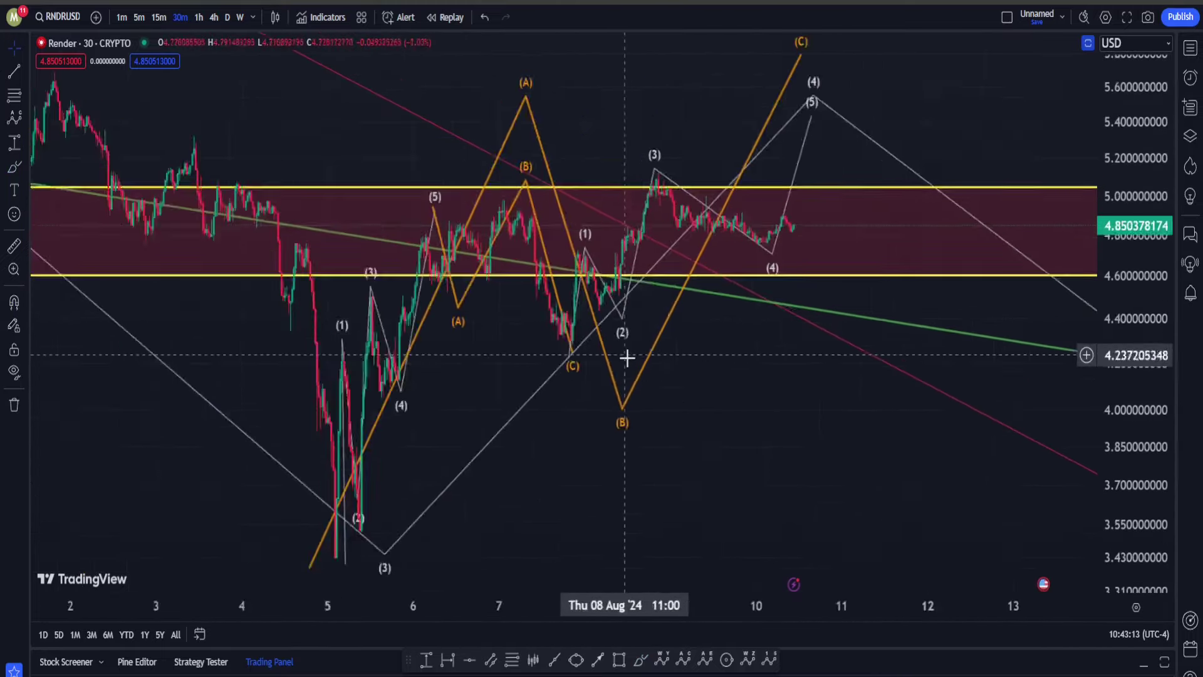
pyautogui.moveTo(856, 434); pyautogui.dragTo(802, 425)
pyautogui.moveTo(1114, 164); pyautogui.dragTo(1114, 213)
pyautogui.moveTo(969, 119); pyautogui.dragTo(801, 201)
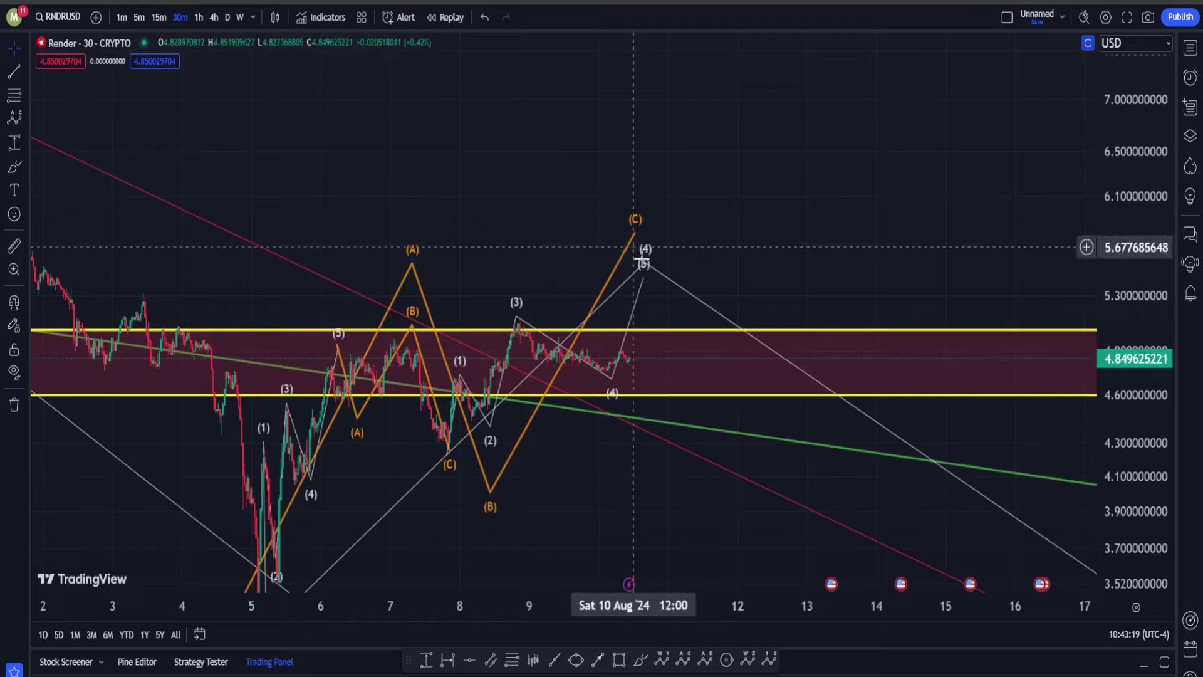
pyautogui.moveTo(888, 261); pyautogui.dragTo(957, 192)
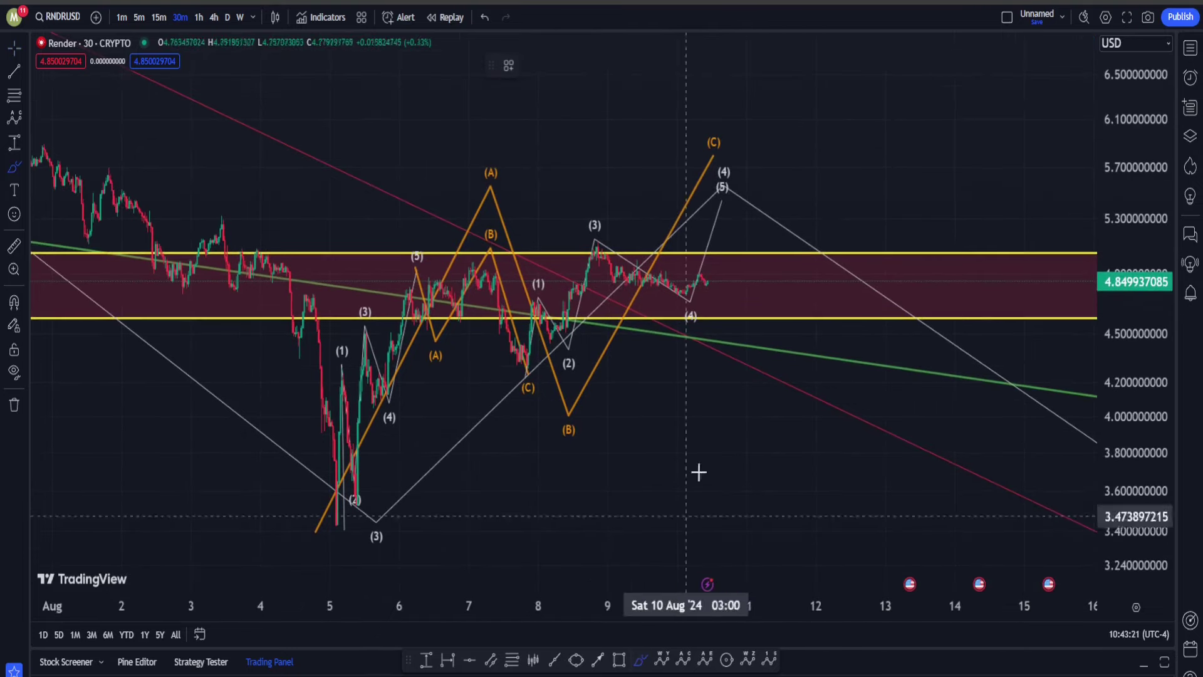
pyautogui.moveTo(726, 196)
pyautogui.mouseDown()
pyautogui.moveTo(873, 494)
pyautogui.moveTo(864, 504)
pyautogui.moveTo(887, 512)
pyautogui.mouseUp()
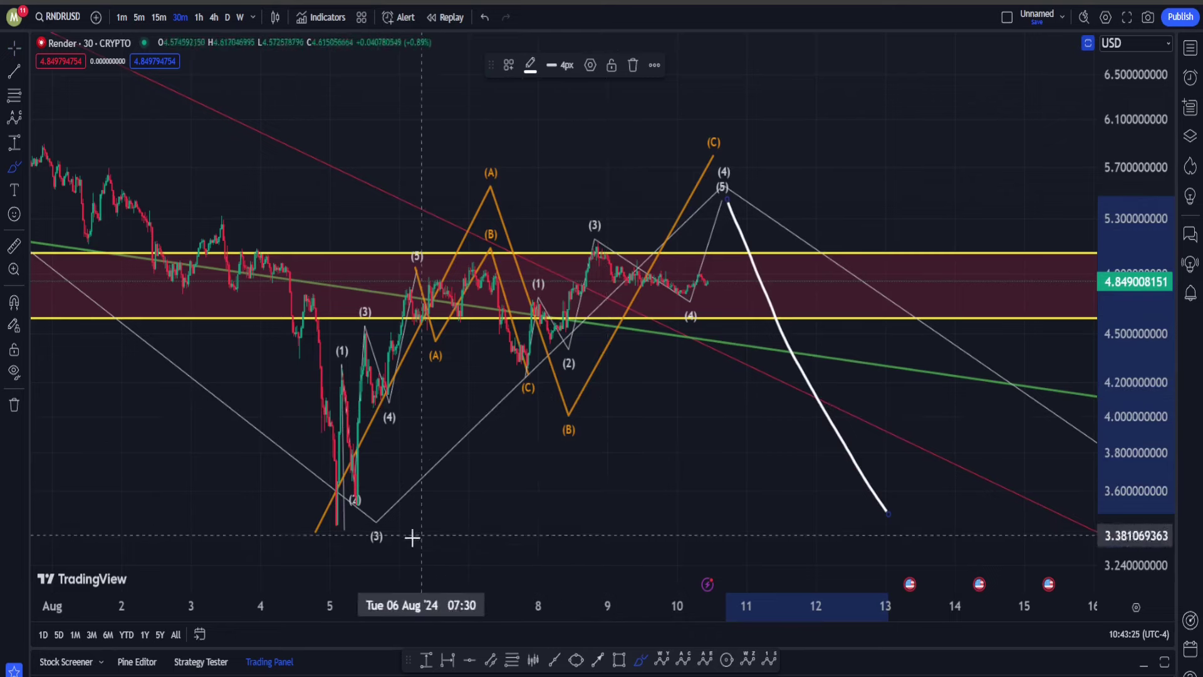
pyautogui.moveTo(395, 505); pyautogui.dragTo(379, 525)
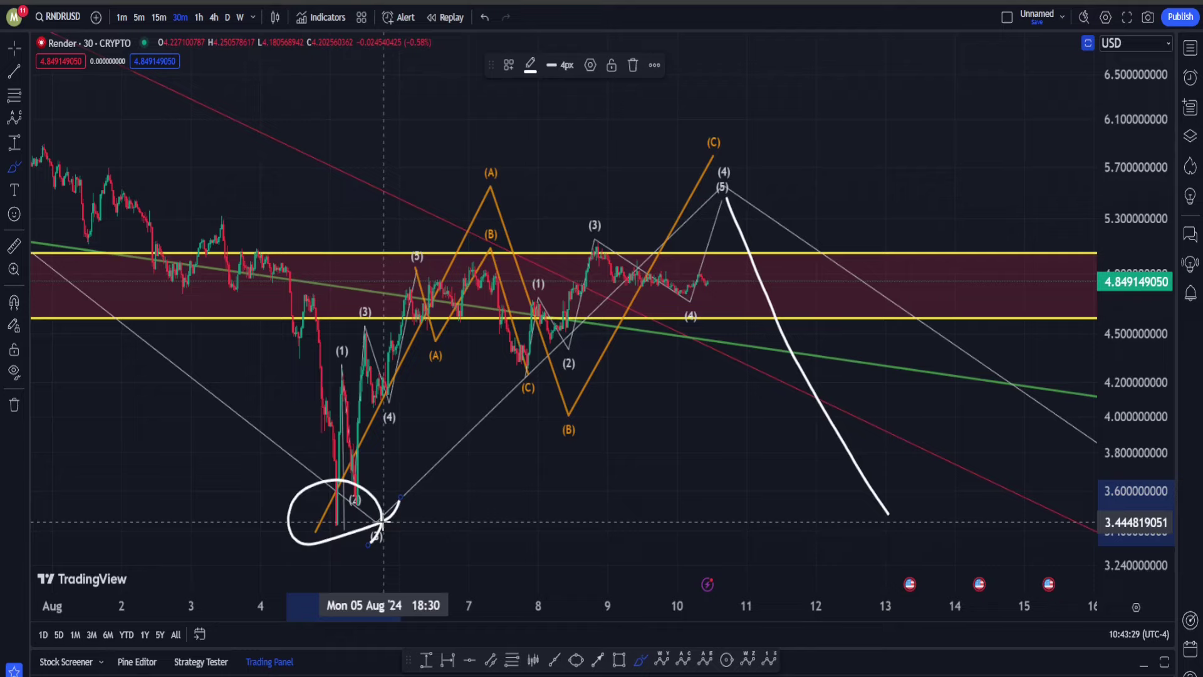
pyautogui.moveTo(940, 374)
pyautogui.mouseDown()
pyautogui.moveTo(738, 422)
pyautogui.moveTo(883, 351)
pyautogui.mouseUp()
pyautogui.hotkey('ctrl', 'z')
pyautogui.hotkey('ctrl', 'z')
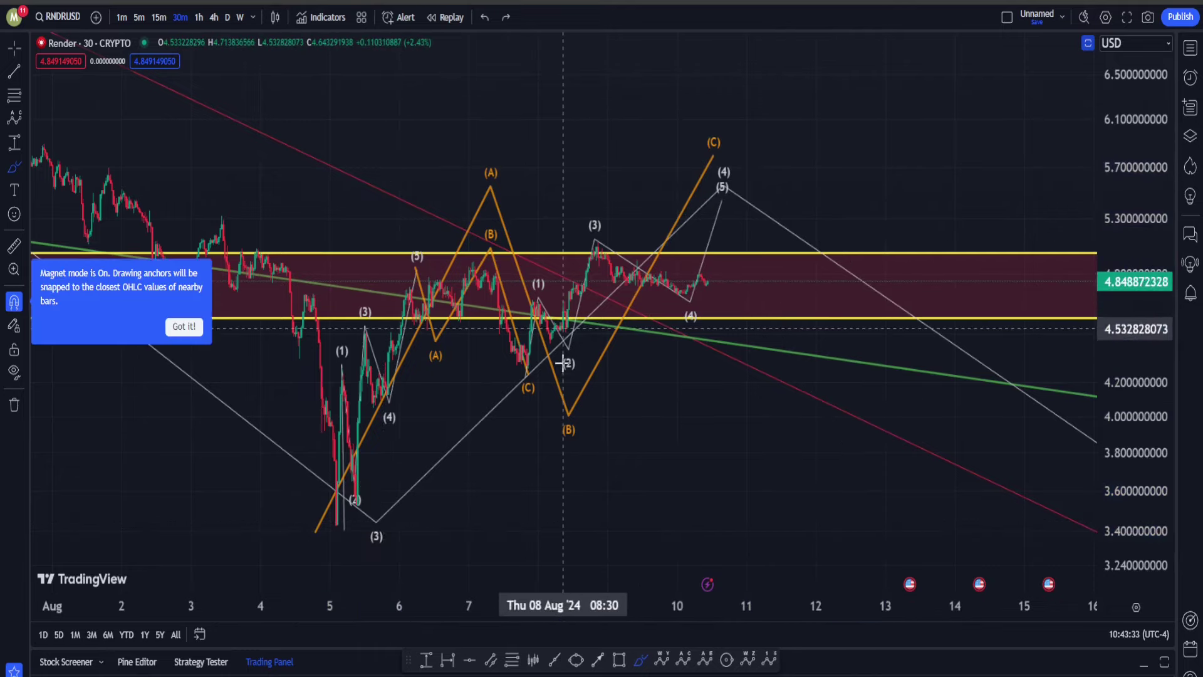
pyautogui.moveTo(562, 362)
pyautogui.mouseDown()
pyautogui.moveTo(495, 396)
pyautogui.moveTo(577, 372)
pyautogui.mouseUp()
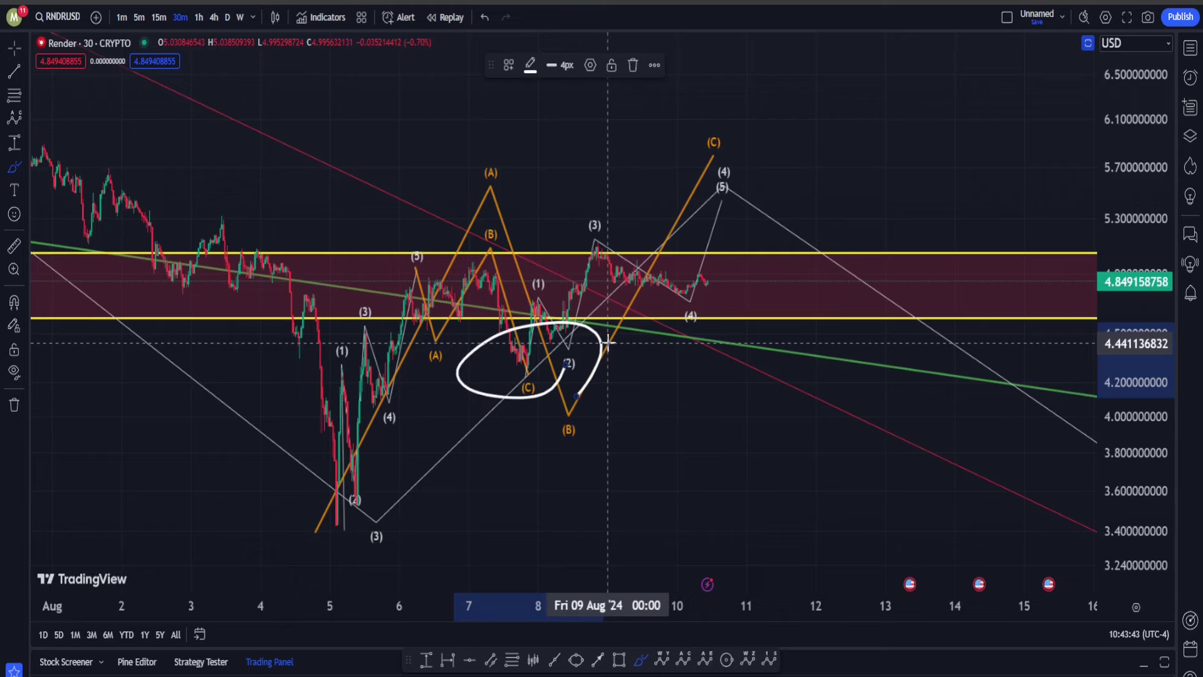
pyautogui.hotkey('ctrl', 'z')
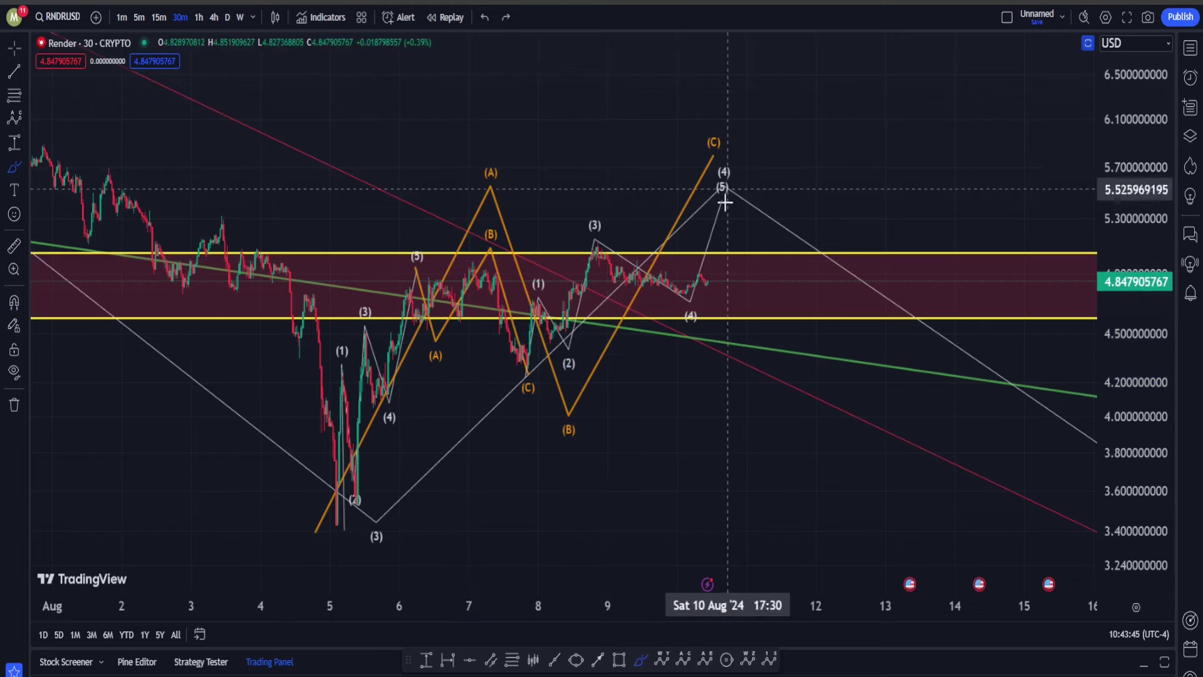
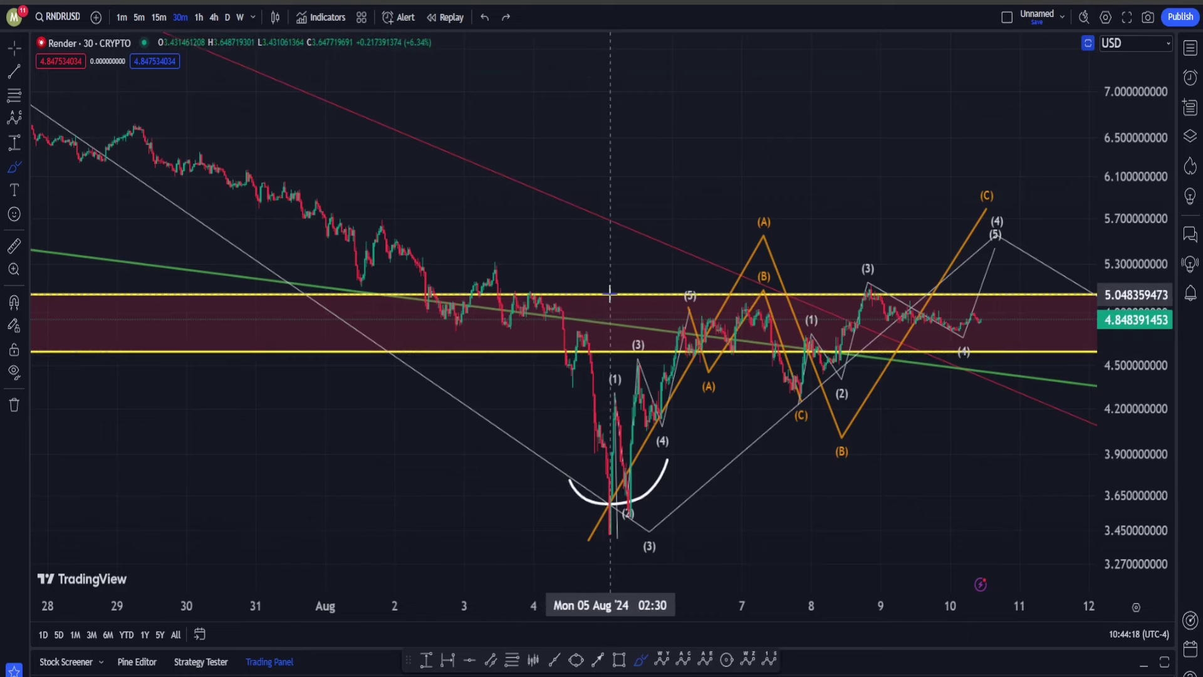
# - Undo the circle at the August 5 low, exit brush mode, and pan toward future dates
pyautogui.press('ctrl')
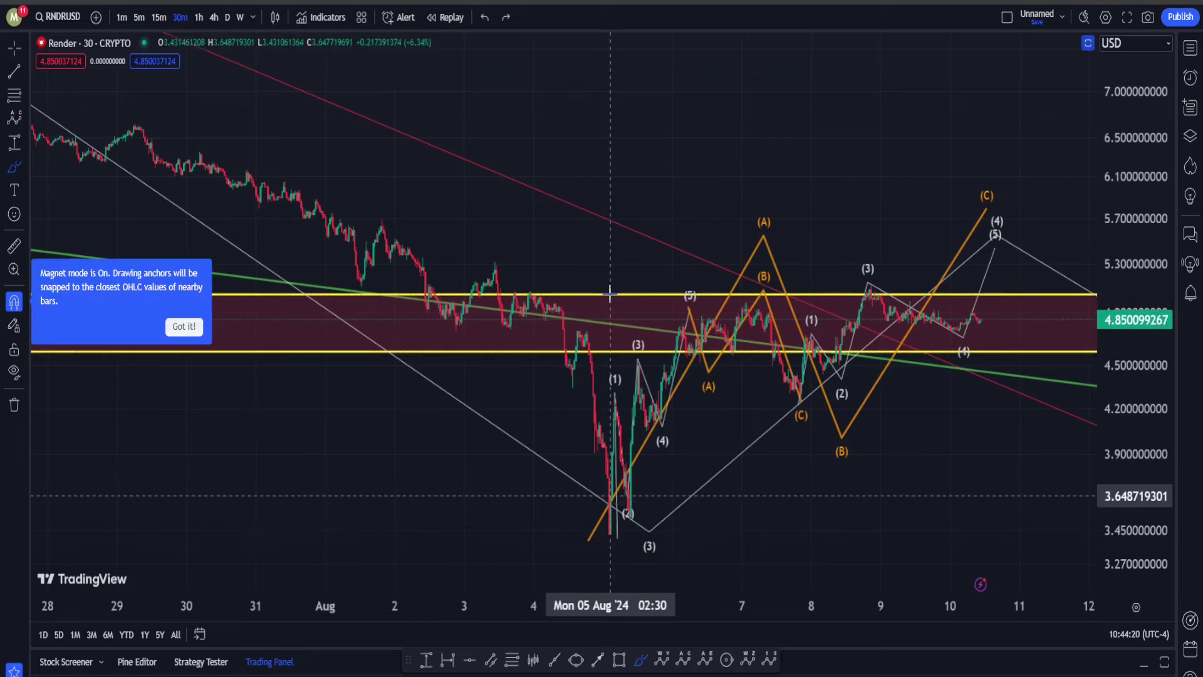
pyautogui.press('Escape')
pyautogui.moveTo(818, 156)
pyautogui.mouseDown()
pyautogui.moveTo(604, 191)
pyautogui.moveTo(491, 194)
pyautogui.mouseUp()
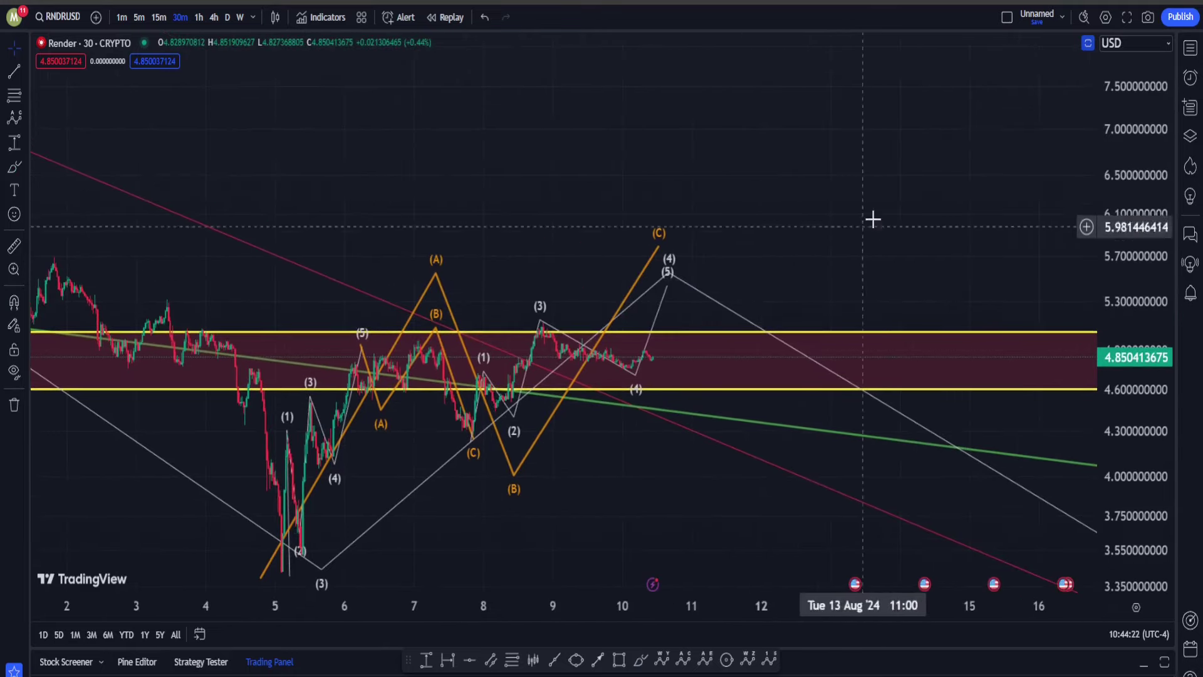
# - Sketch a zigzag drop to about 3.27 circled near August 19, undo both, then go weekly
pyautogui.hscroll(15, 921, 205)
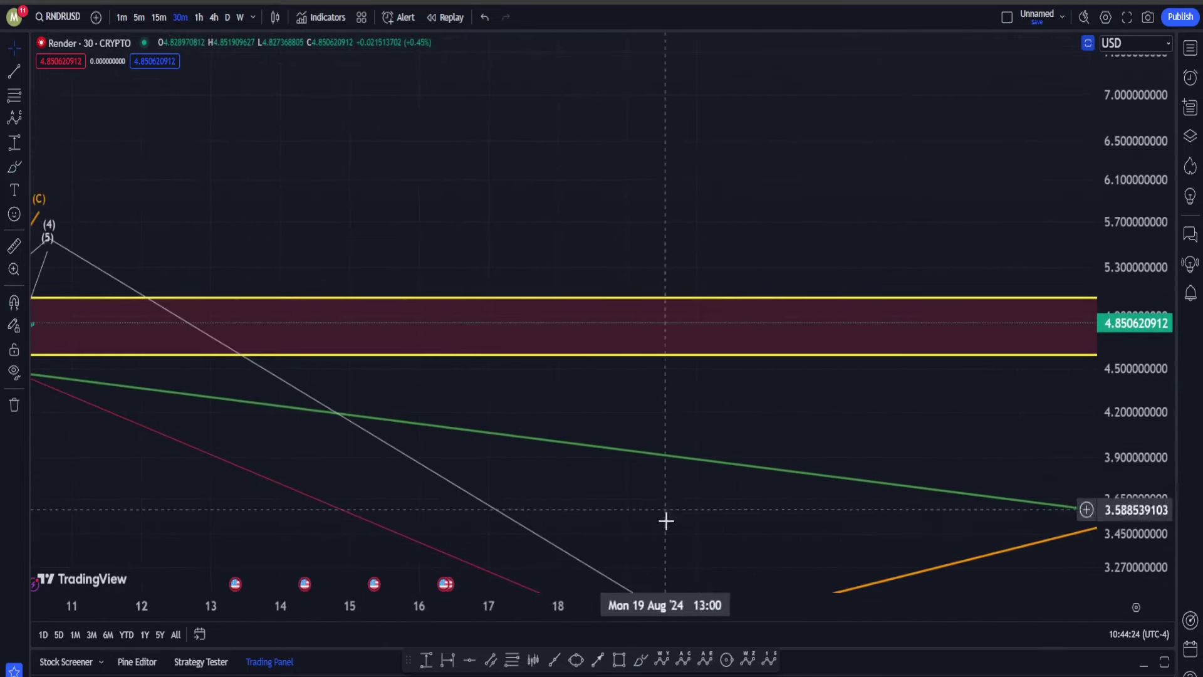
pyautogui.moveTo(467, 193)
pyautogui.mouseDown()
pyautogui.moveTo(631, 476)
pyautogui.moveTo(709, 324)
pyautogui.moveTo(856, 566)
pyautogui.mouseUp()
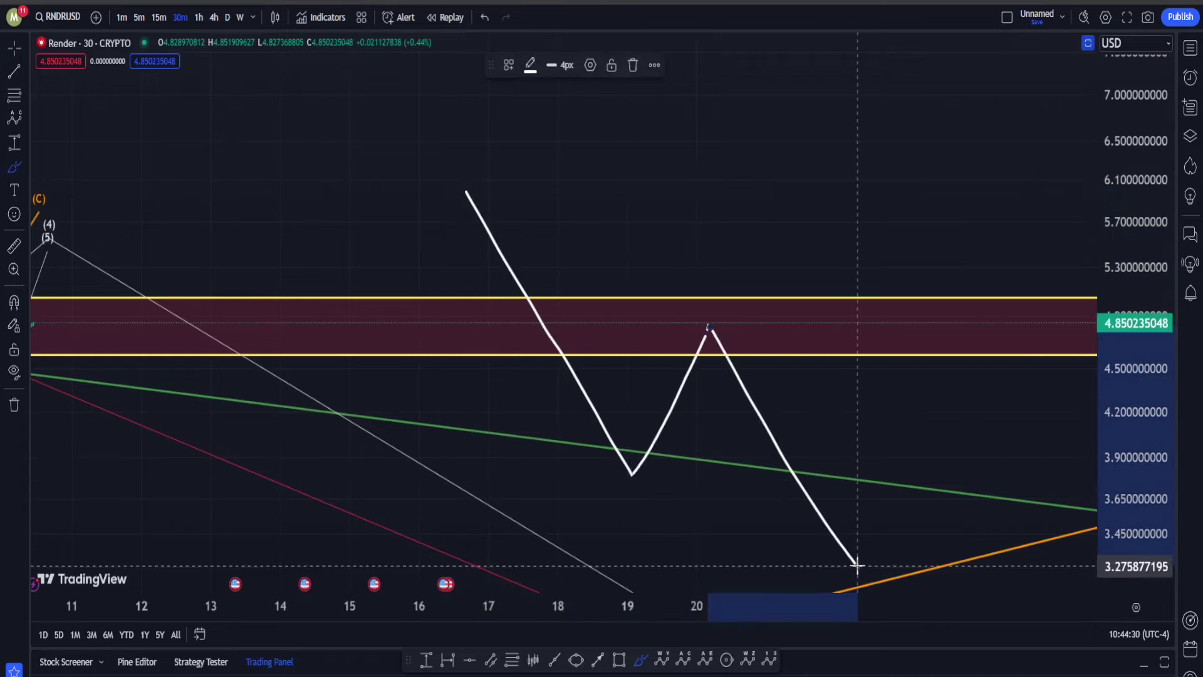
pyautogui.moveTo(669, 459)
pyautogui.mouseDown()
pyautogui.moveTo(604, 473)
pyautogui.moveTo(697, 481)
pyautogui.mouseUp()
pyautogui.press('ctrl')
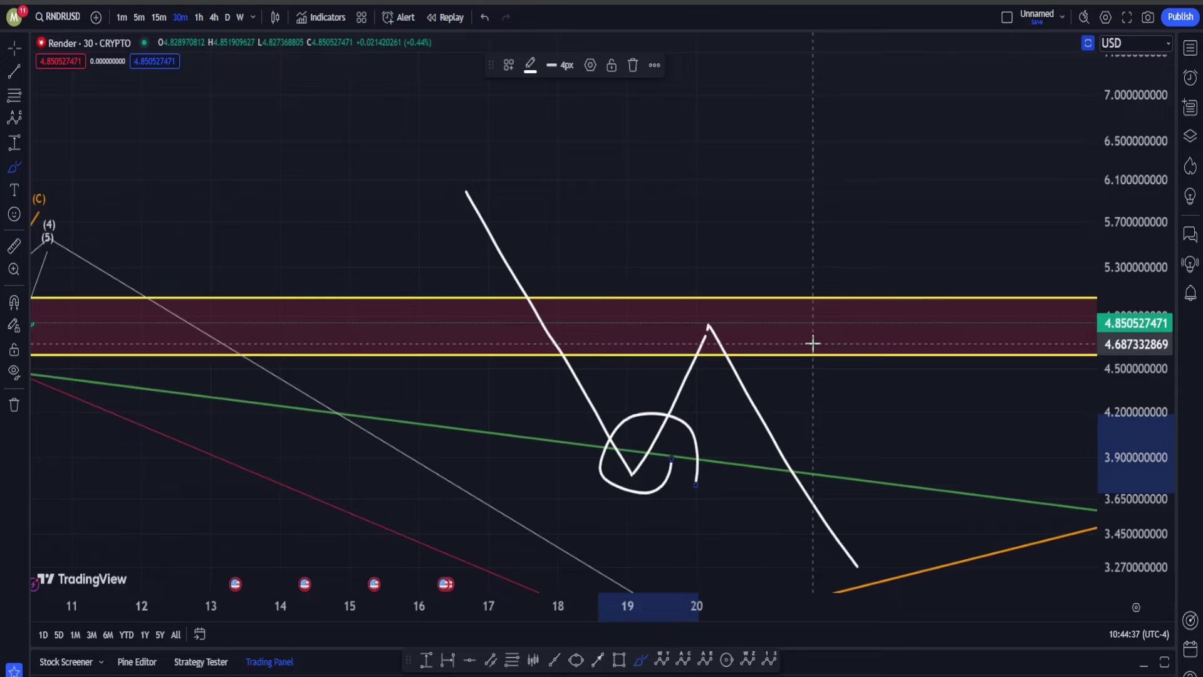
pyautogui.press('ctrl')
pyautogui.hotkey('ctrl', 'z')
pyautogui.hotkey('ctrl', 'z')
pyautogui.hotkey('ctrl', 'z')
pyautogui.hotkey('ctrl', 'z')
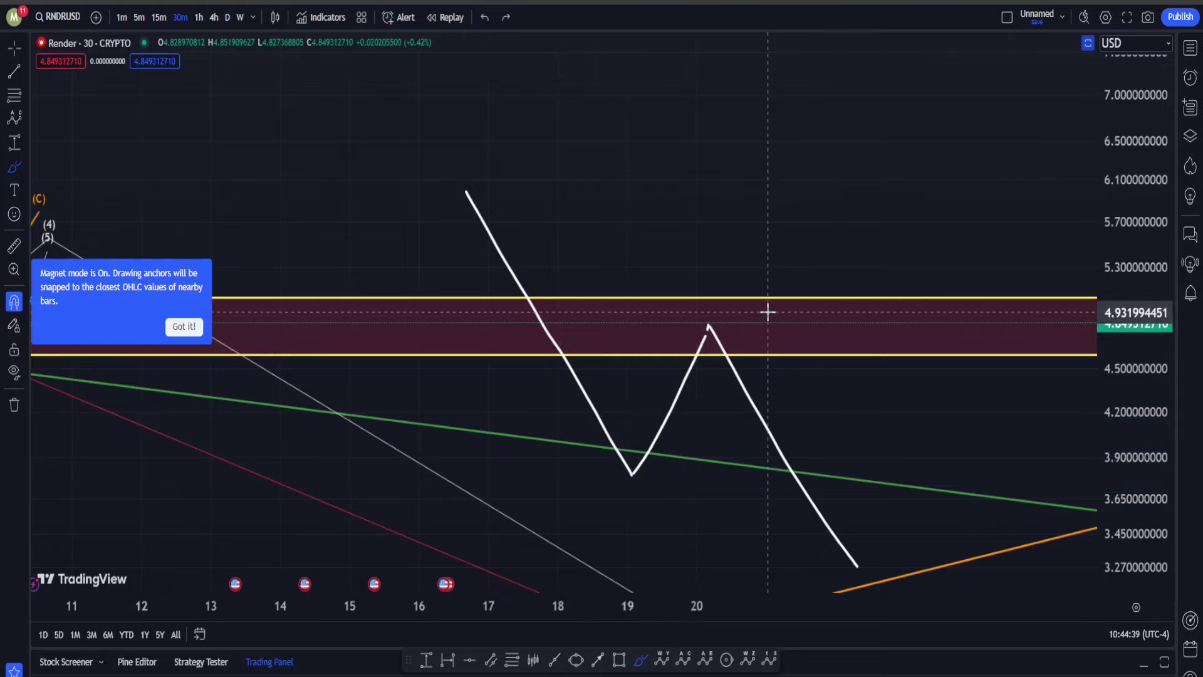
pyautogui.click(239, 17)
# - Pan the weekly chart to the May–August candles, then switch to the 1-hour timeframe
pyautogui.scroll(10, 151, 319)
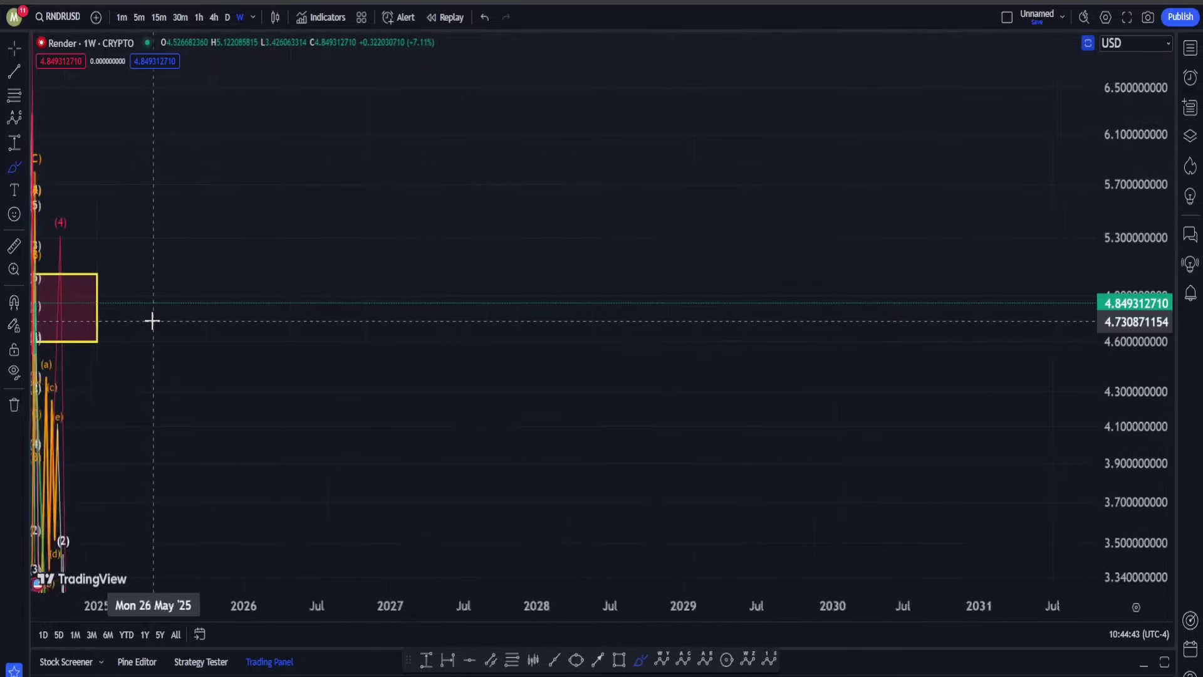
pyautogui.moveTo(154, 174); pyautogui.dragTo(856, 180)
pyautogui.scroll(9, 783, 267)
pyautogui.moveTo(407, 256); pyautogui.dragTo(713, 230)
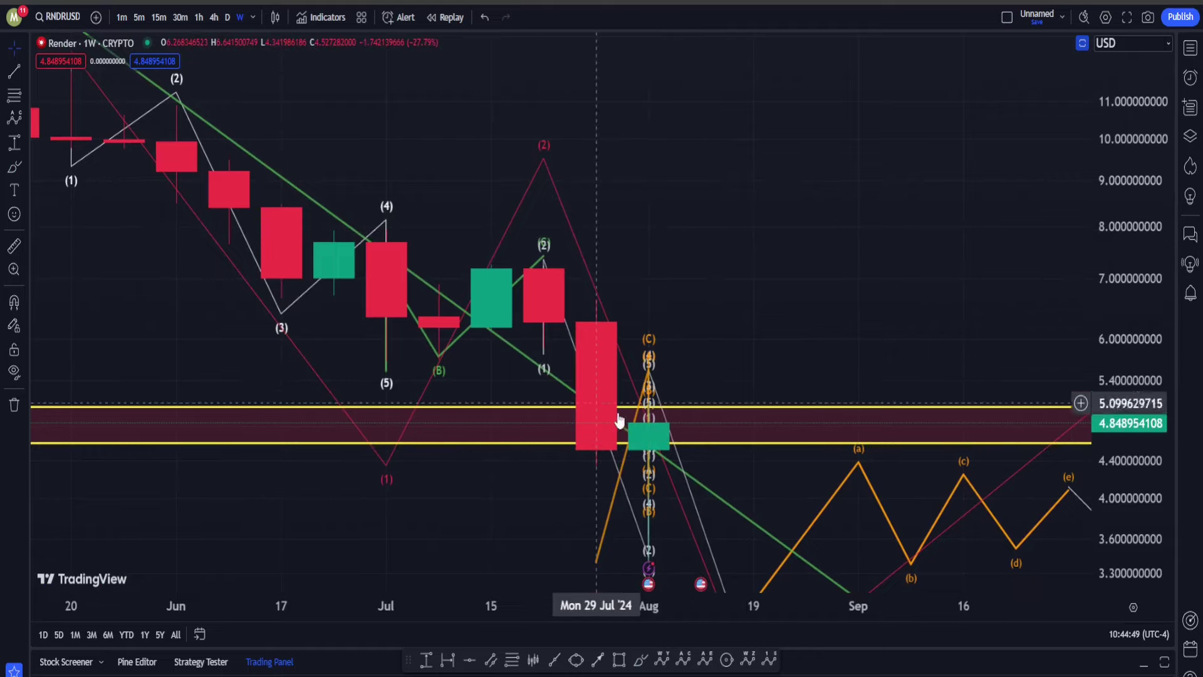
pyautogui.click(198, 18)
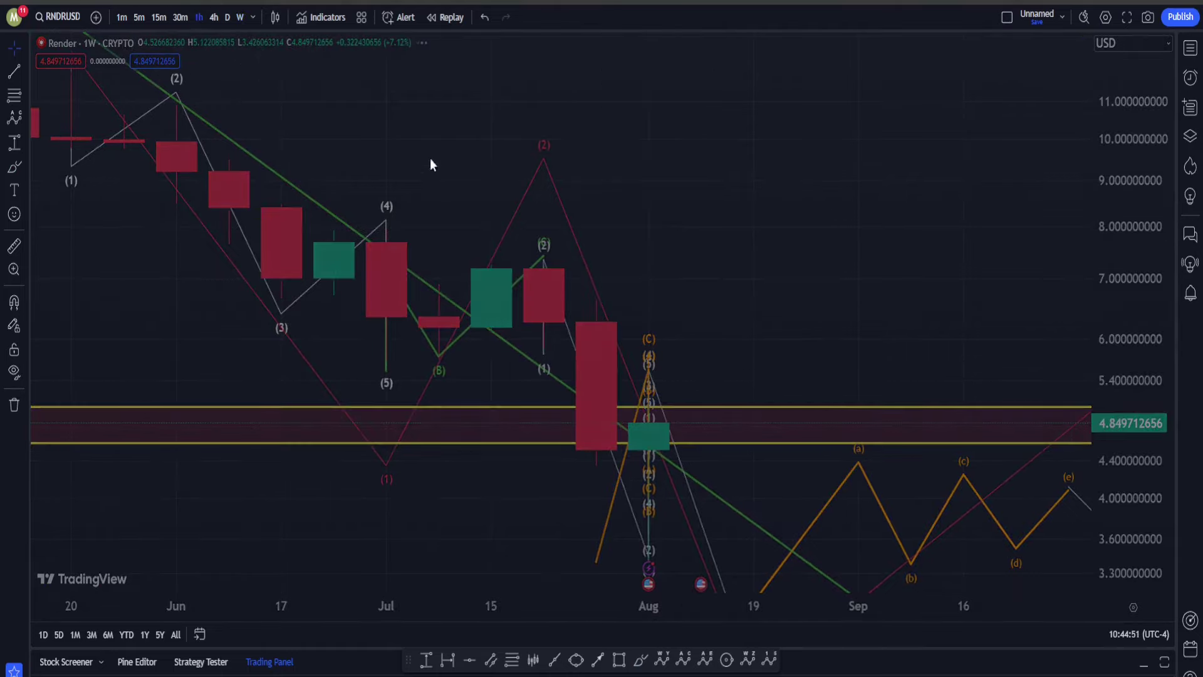
pyautogui.scroll(-5, 704, 290)
pyautogui.scroll(-5, 736, 307)
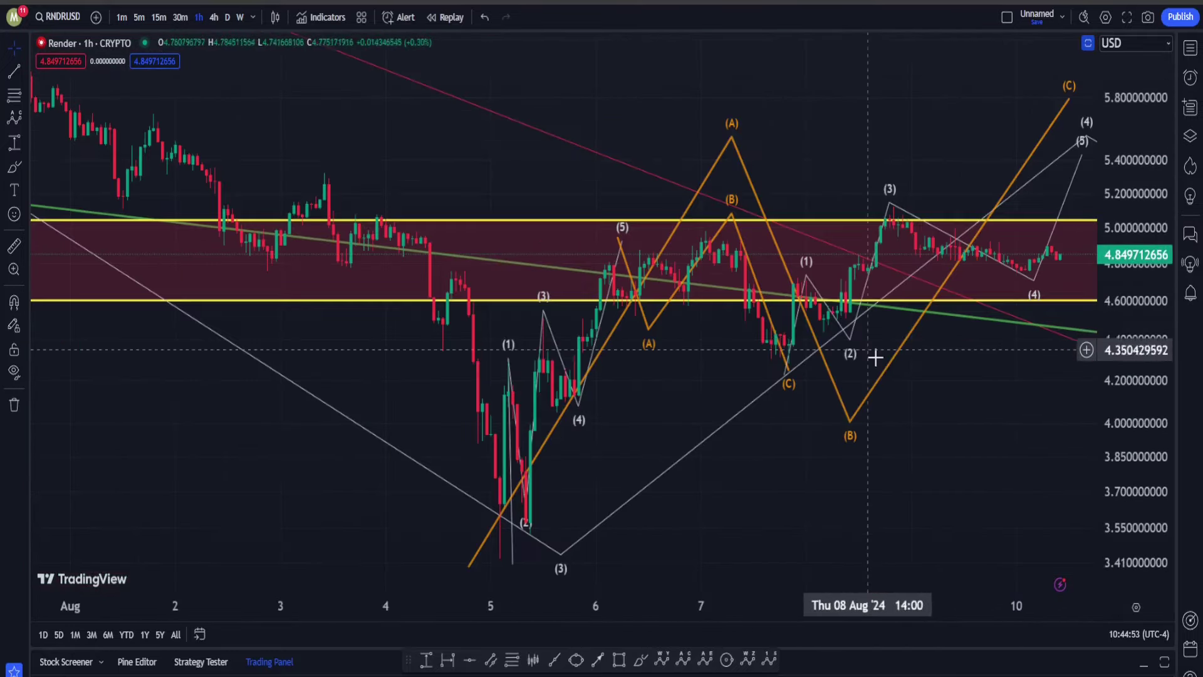
# - Compress the hourly price scale and pan to show the whole count and early August low
pyautogui.scroll(3, 904, 486)
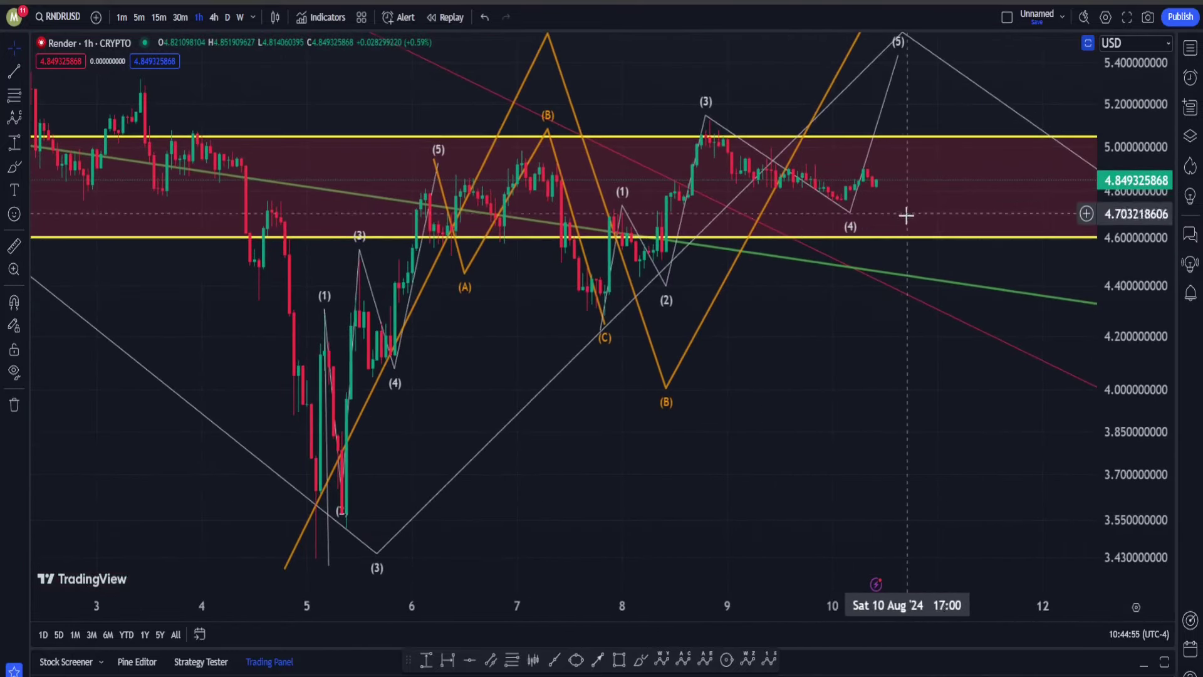
pyautogui.moveTo(1149, 251); pyautogui.dragTo(1136, 360)
pyautogui.moveTo(1009, 411); pyautogui.dragTo(720, 424)
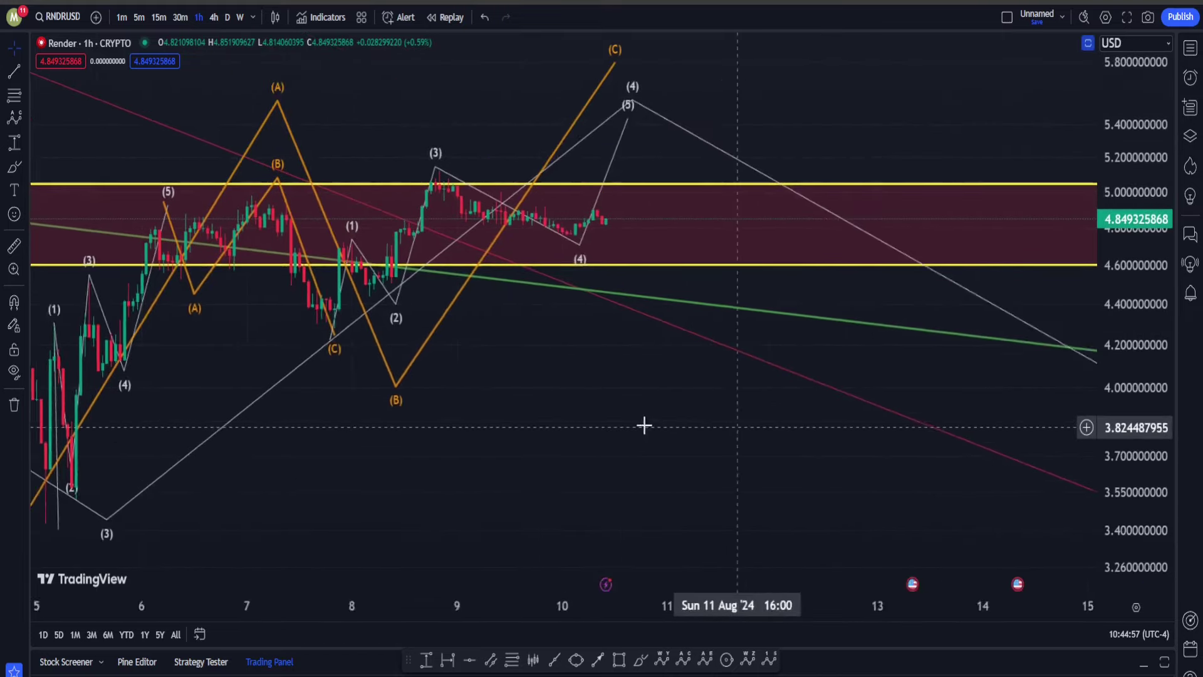
pyautogui.scroll(-5, 648, 426)
pyautogui.moveTo(822, 459); pyautogui.dragTo(692, 462)
# - Brush a decline from the wave (5) top and circle the August 5 low, undo both, go weekly
pyautogui.click(640, 659)
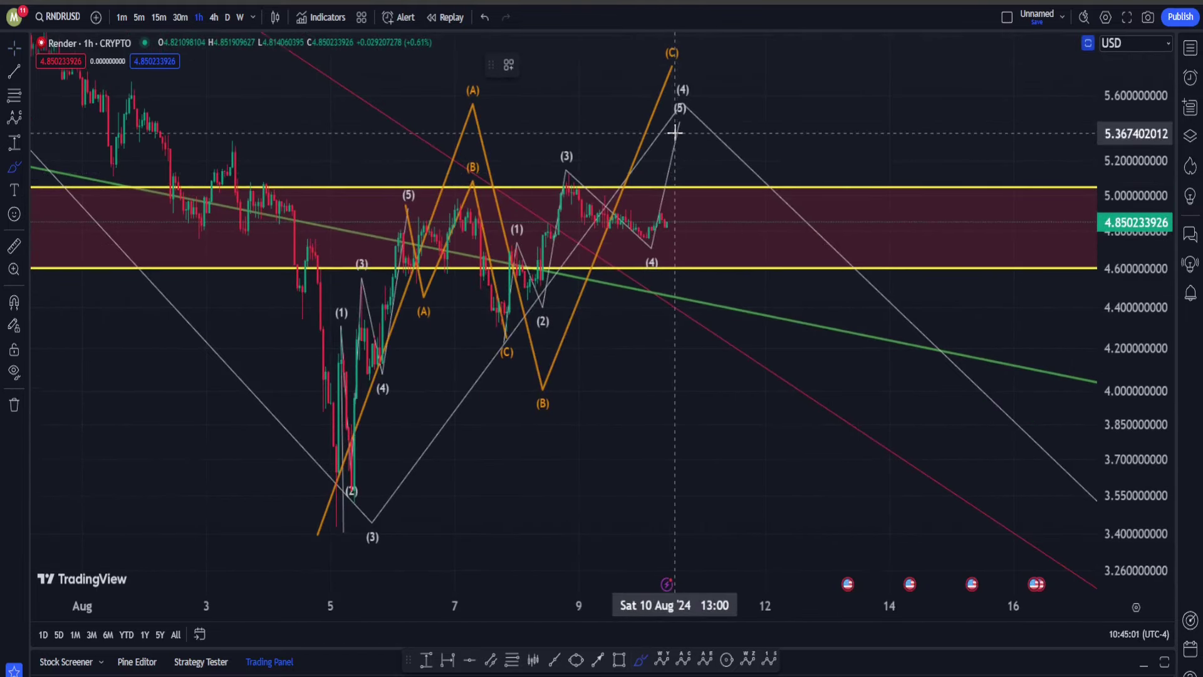
pyautogui.moveTo(682, 133); pyautogui.dragTo(860, 567)
pyautogui.moveTo(385, 527)
pyautogui.mouseDown()
pyautogui.moveTo(346, 559)
pyautogui.moveTo(381, 559)
pyautogui.moveTo(362, 570)
pyautogui.mouseUp()
pyautogui.press('ctrl')
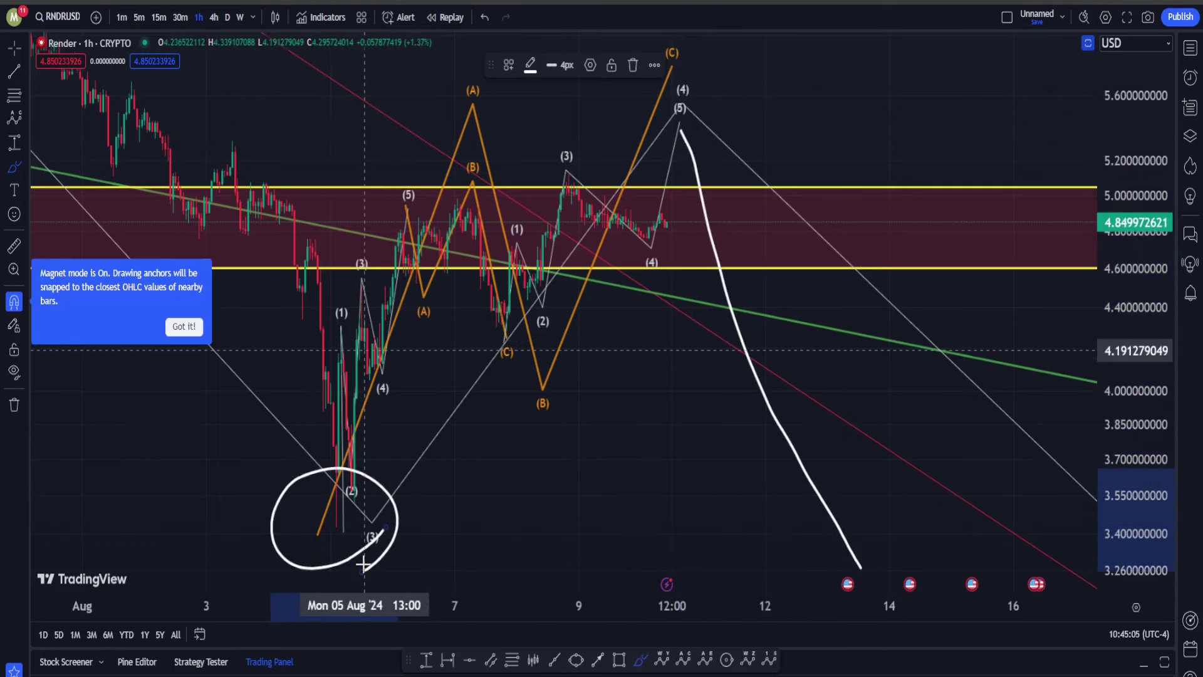
pyautogui.hotkey('ctrl', 'z')
pyautogui.hotkey('ctrl', 'z')
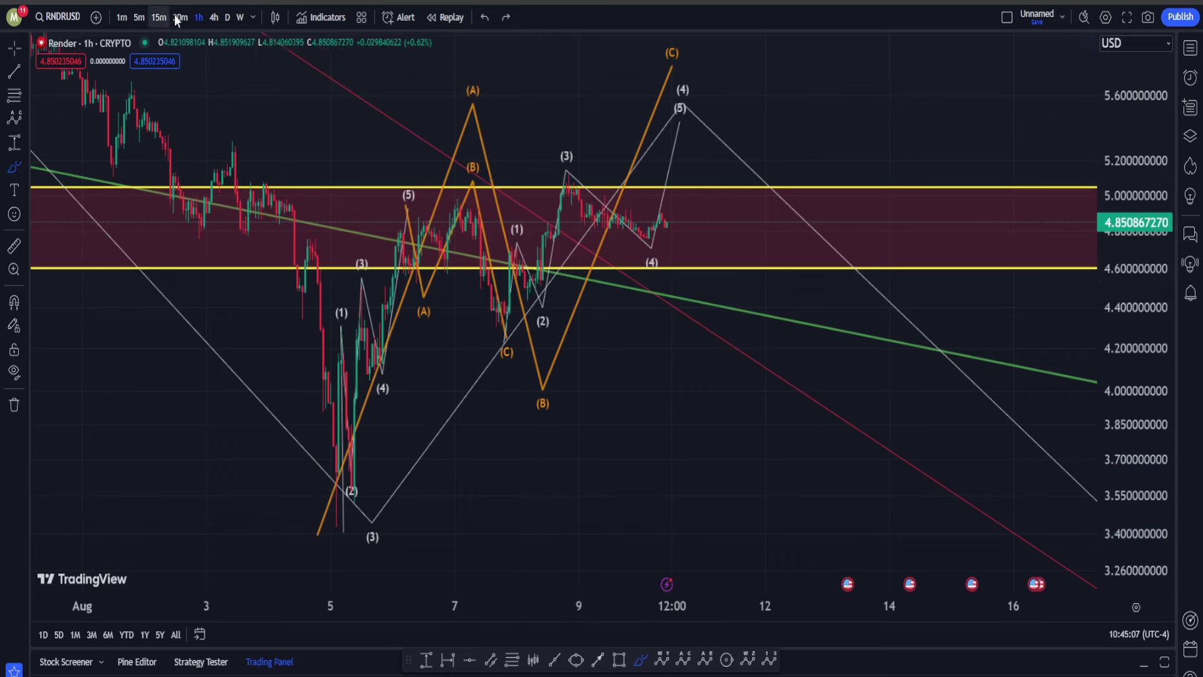
pyautogui.click(240, 19)
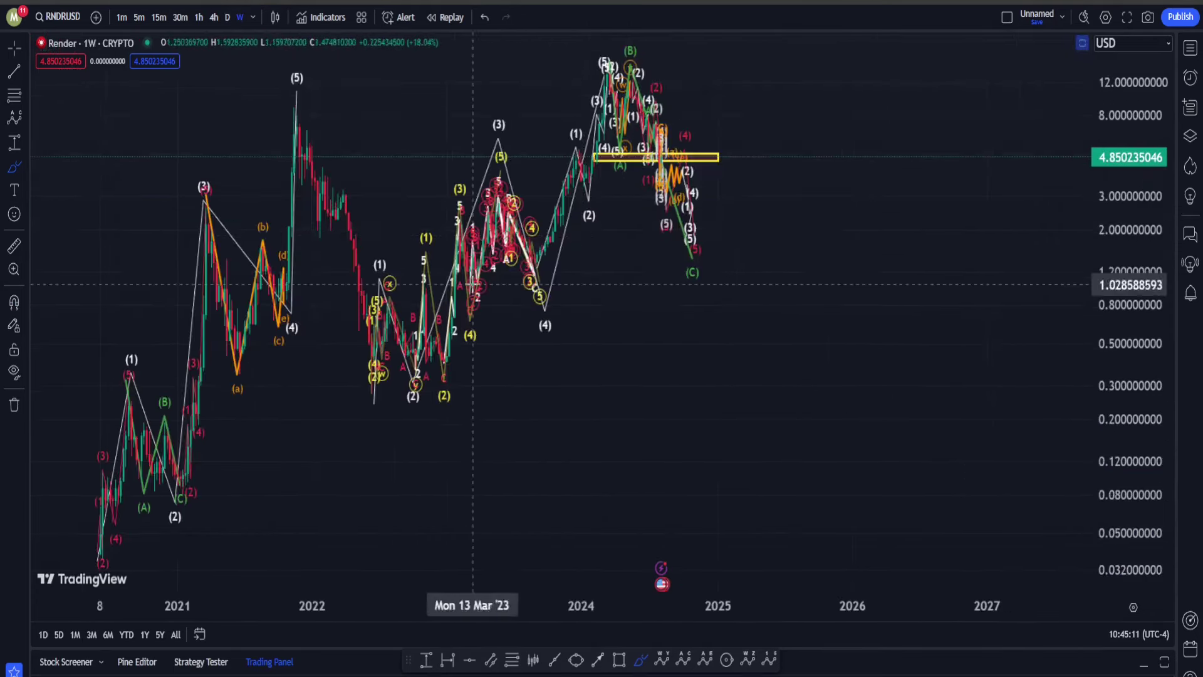
# - Pan the weekly chart to the June–July candles above the MACD and Stoch RSI panes
pyautogui.scroll(6, 270, 310)
pyautogui.scroll(3, 271, 310)
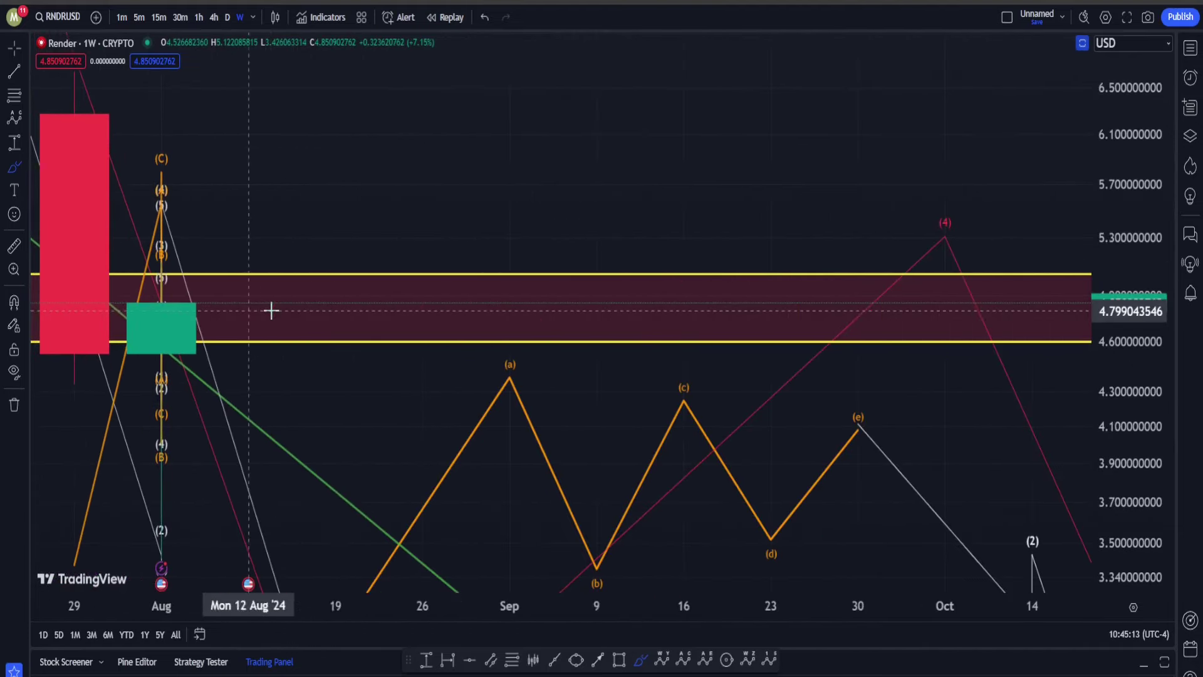
pyautogui.moveTo(269, 150); pyautogui.dragTo(832, 150)
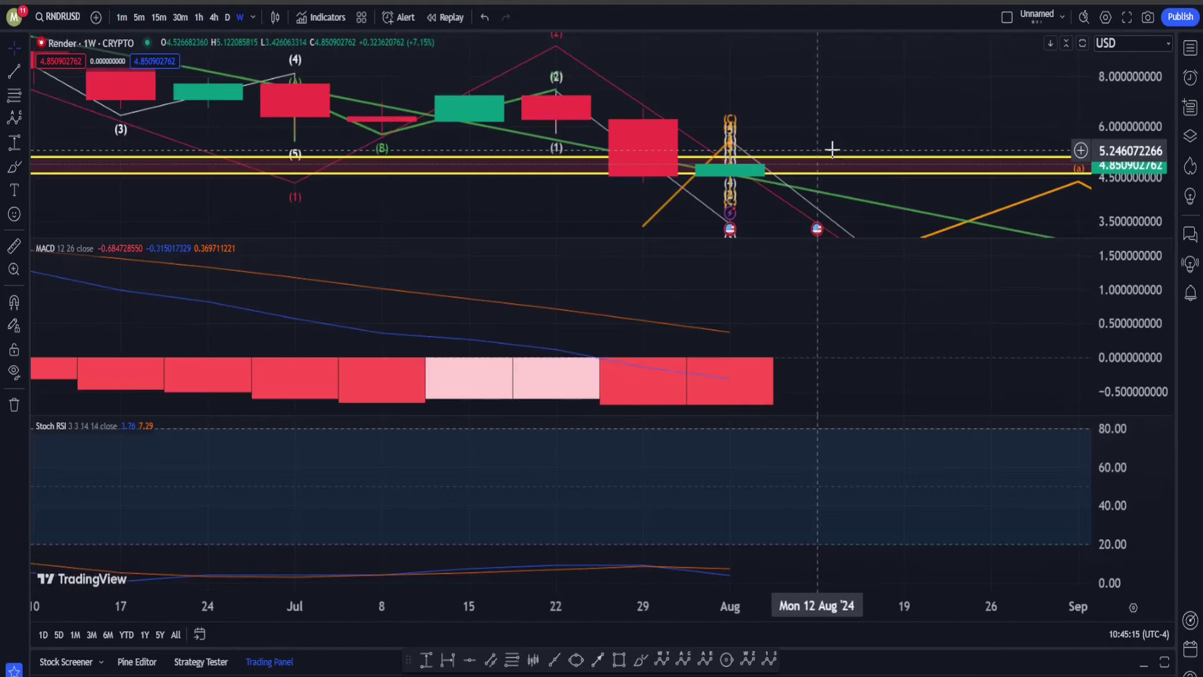
pyautogui.scroll(-1, 759, 464)
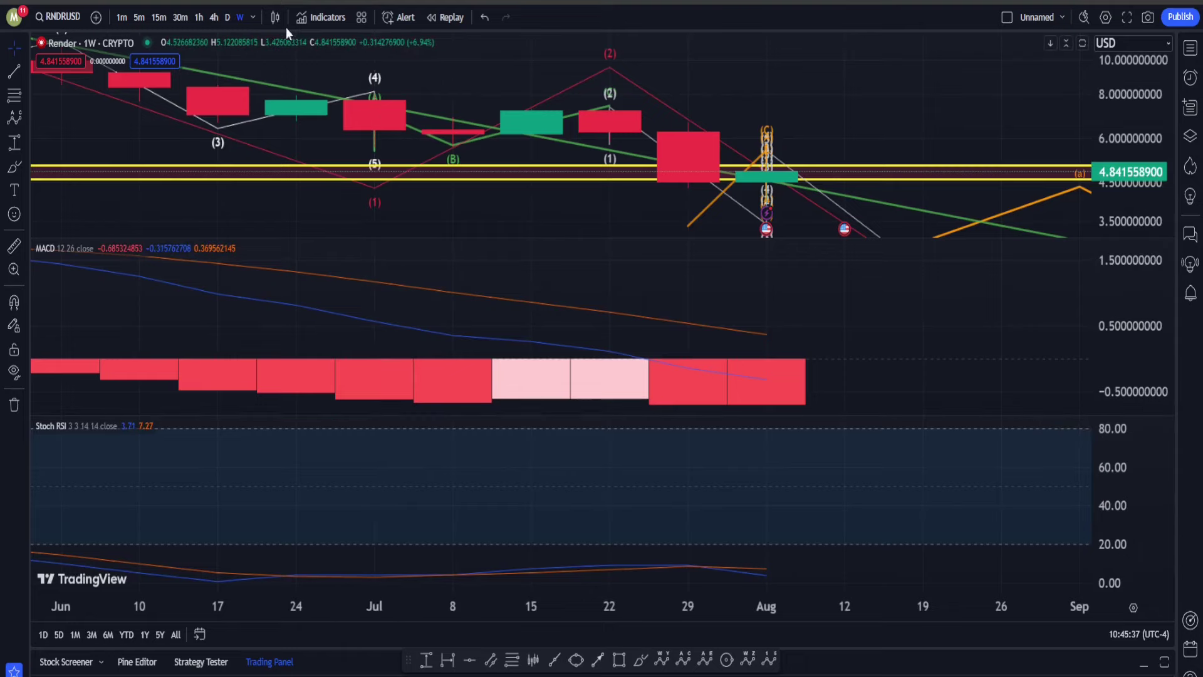
# - Maximise the weekly price pane, hiding the indicators, and pan to the projected abc waves
pyautogui.doubleClick(888, 129)
pyautogui.moveTo(867, 134); pyautogui.dragTo(666, 301)
pyautogui.scroll(-4, 665, 303)
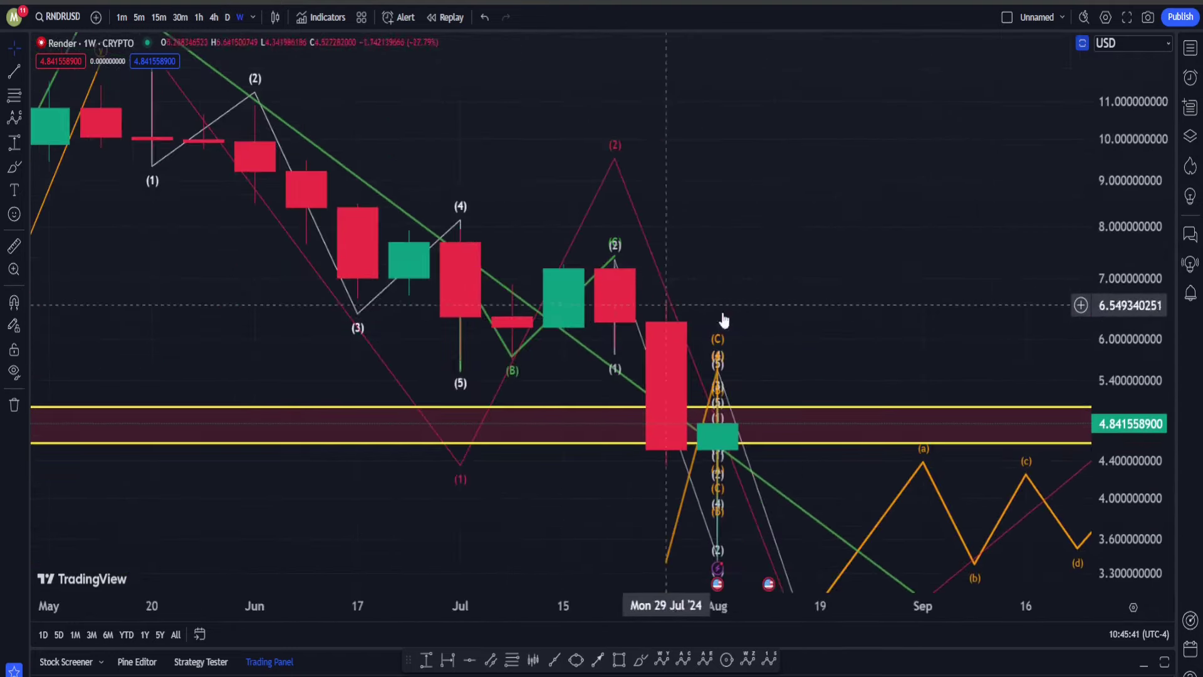
pyautogui.moveTo(905, 289); pyautogui.dragTo(771, 346)
# - Brush a projected path down from the August candle, delete it, and switch to daily candles
pyautogui.click(640, 659)
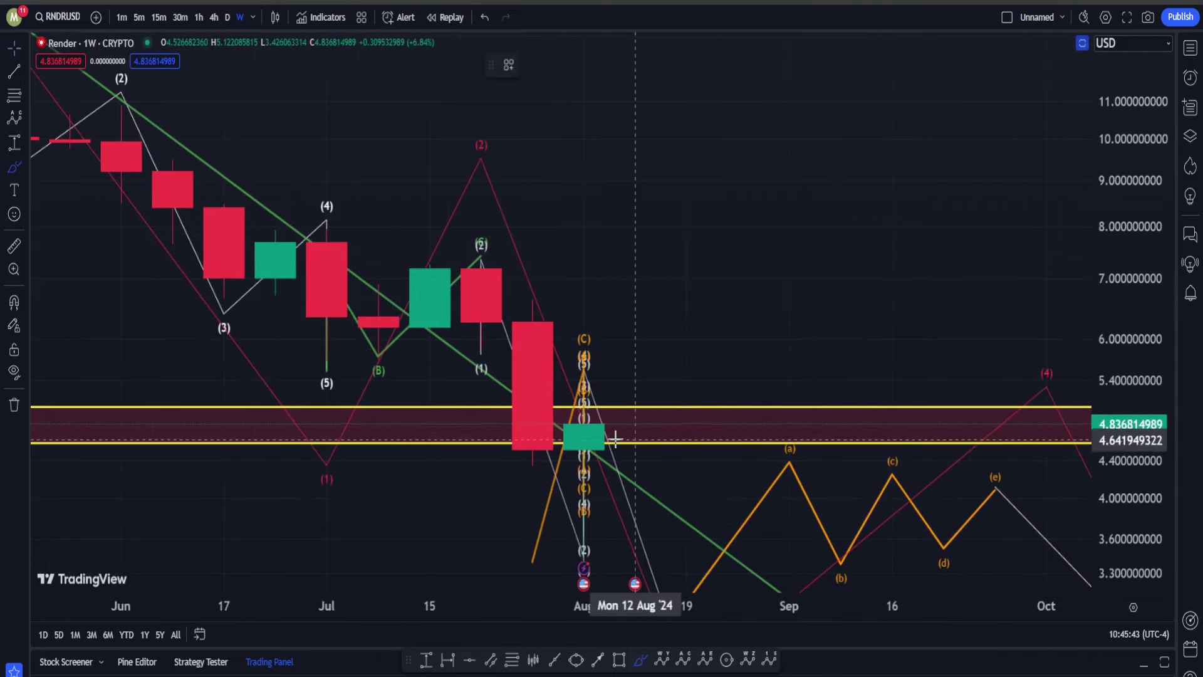
pyautogui.moveTo(584, 428); pyautogui.dragTo(747, 565)
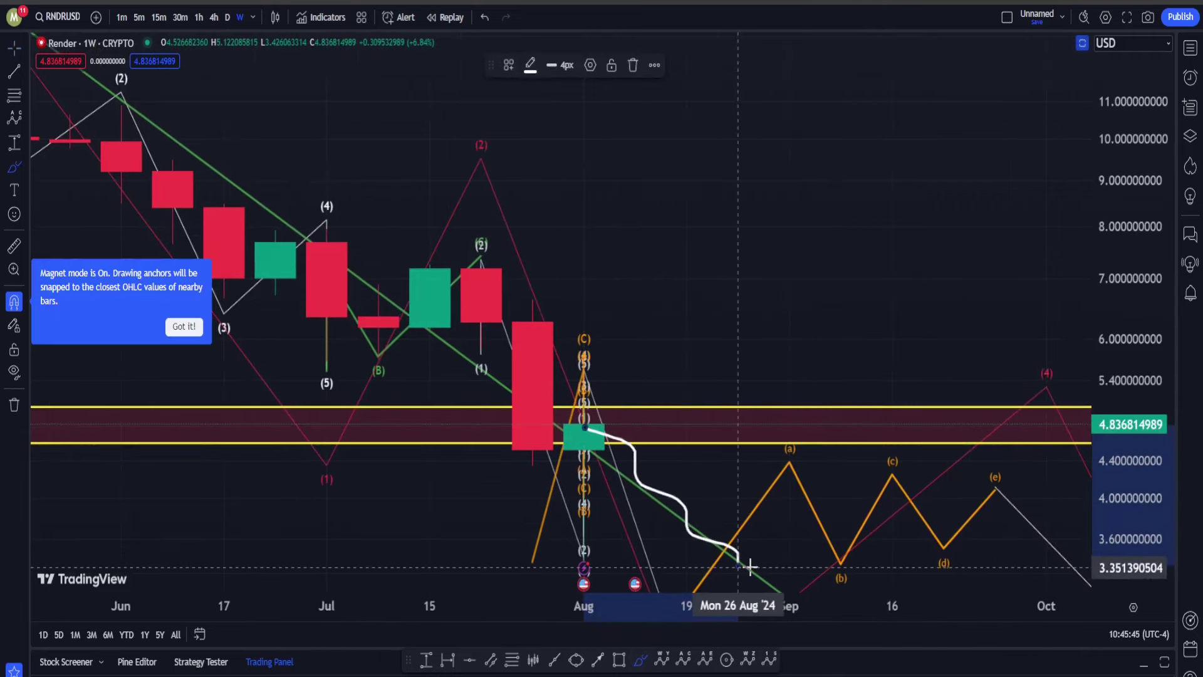
pyautogui.press('Delete')
pyautogui.click(226, 21)
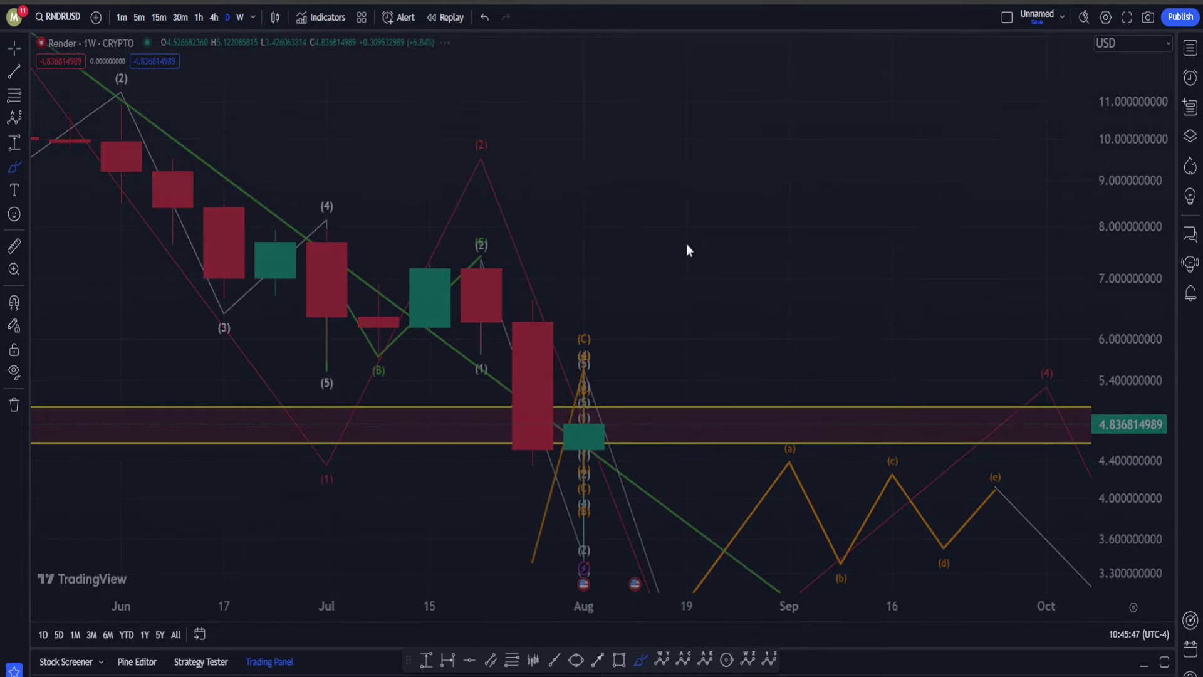
# - Exit brush mode, pan the daily chart to later dates, and restore the MACD and Stoch RSI panes
pyautogui.scroll(-10, 918, 200)
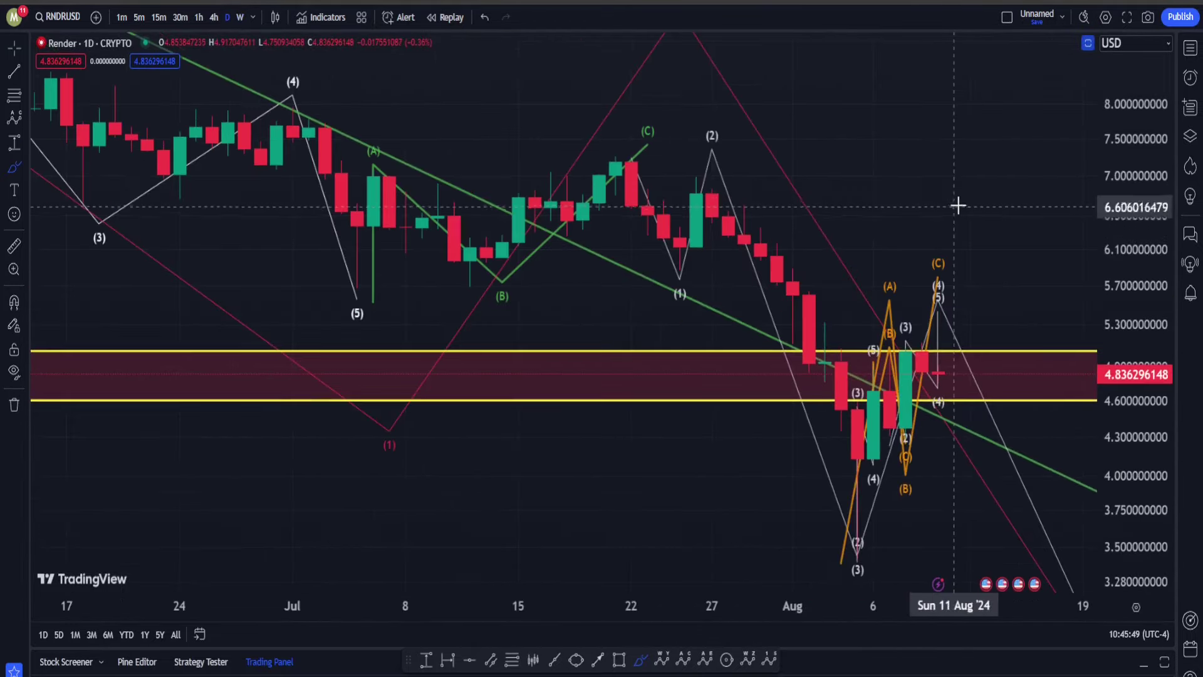
pyautogui.press('Escape')
pyautogui.moveTo(915, 121); pyautogui.dragTo(673, 123)
pyautogui.doubleClick(830, 144)
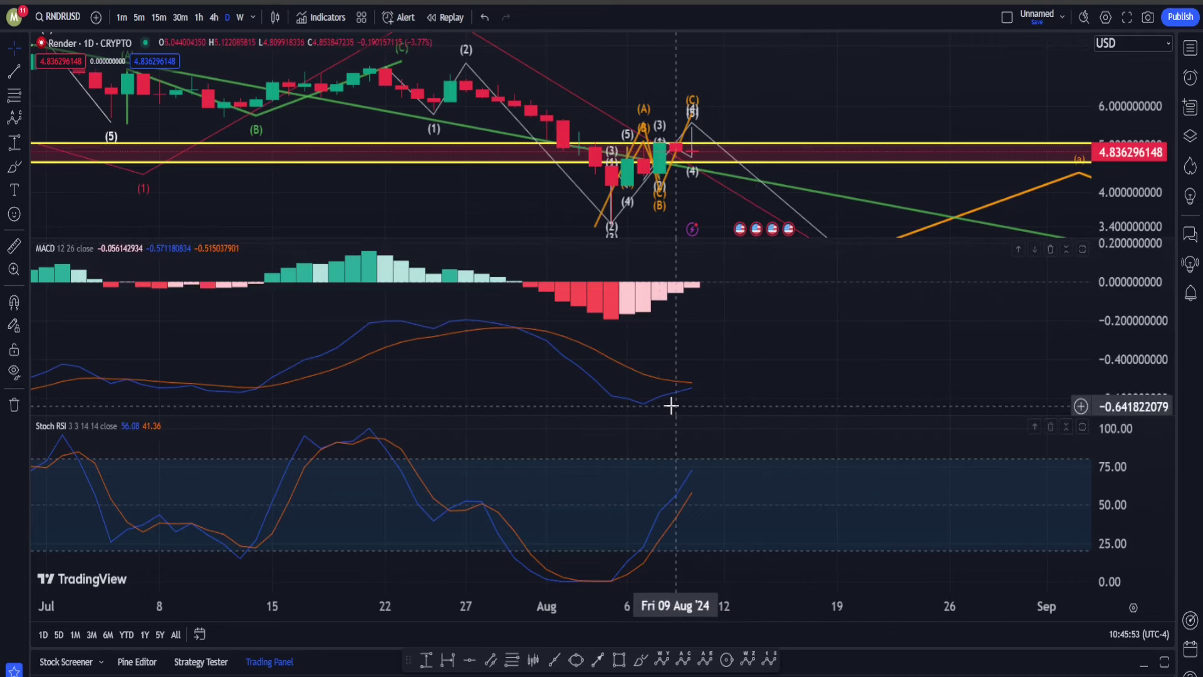
# - Maximise the price pane again, shift to earlier daily candles, and switch to 1-hour candles
pyautogui.doubleClick(832, 100)
pyautogui.scroll(3, 699, 258)
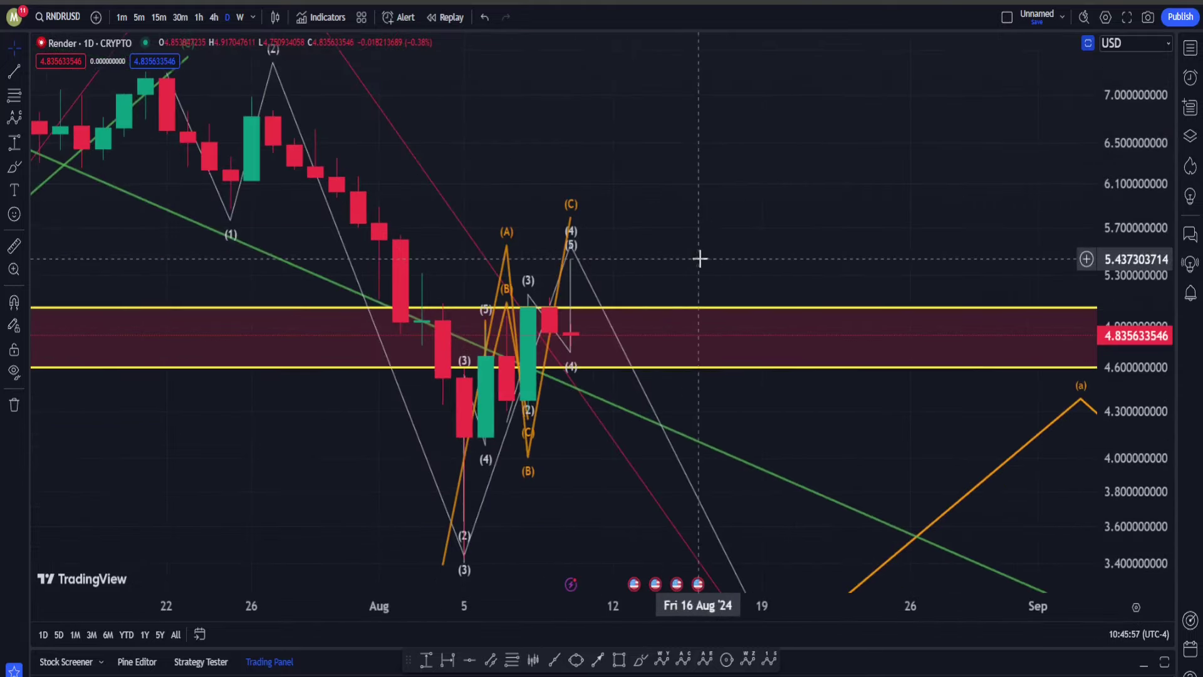
pyautogui.moveTo(652, 193); pyautogui.dragTo(837, 192)
pyautogui.click(196, 17)
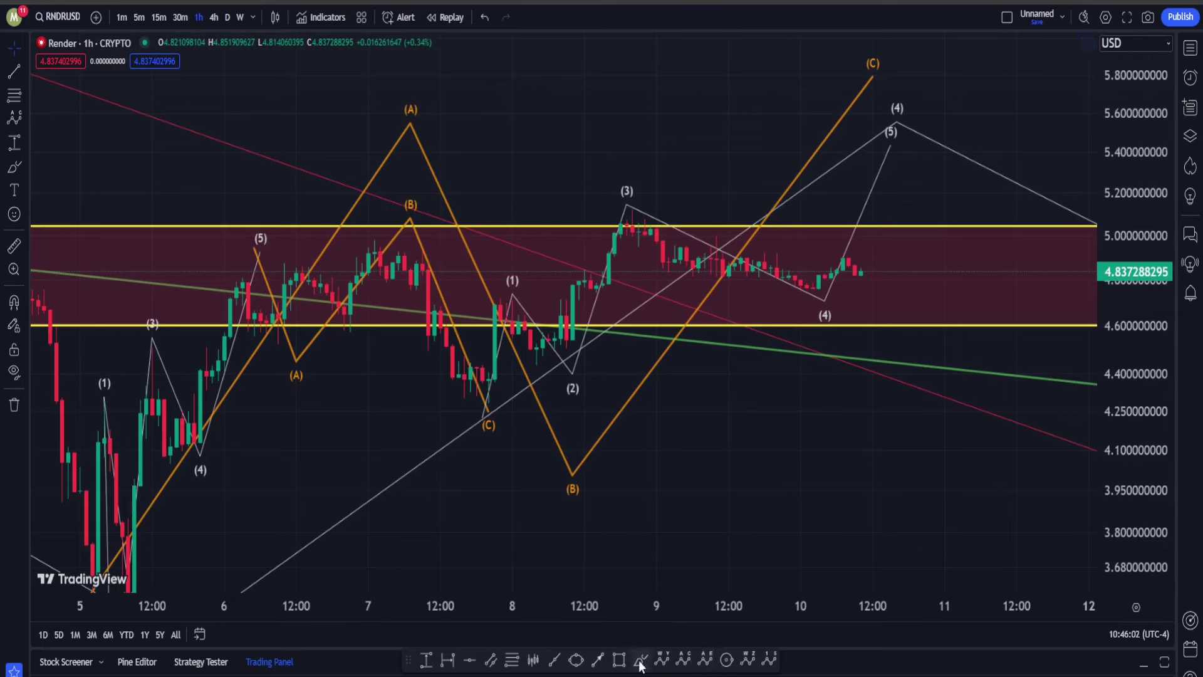
# - Brush a white curve rising from the (4) low near 5.5, then dropping toward 3.8
pyautogui.click(640, 659)
pyautogui.moveTo(863, 260); pyautogui.dragTo(932, 144)
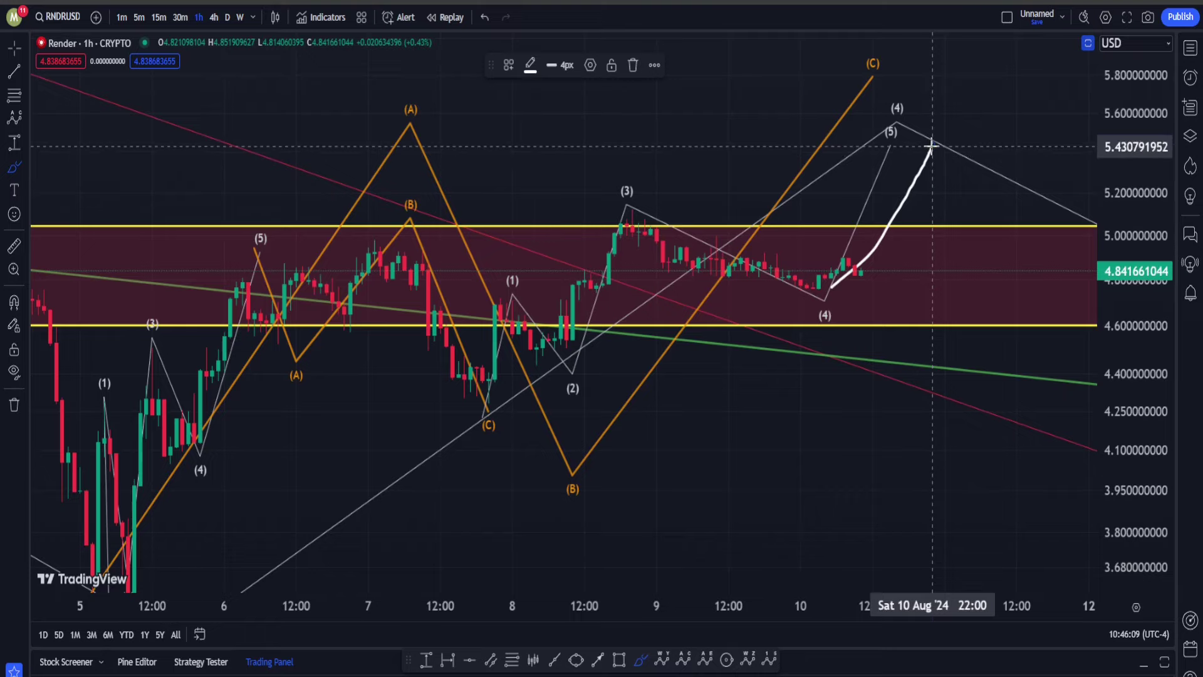
pyautogui.moveTo(931, 147)
pyautogui.mouseDown()
pyautogui.moveTo(983, 374)
pyautogui.moveTo(1047, 540)
pyautogui.mouseUp()
pyautogui.scroll(-5, 912, 411)
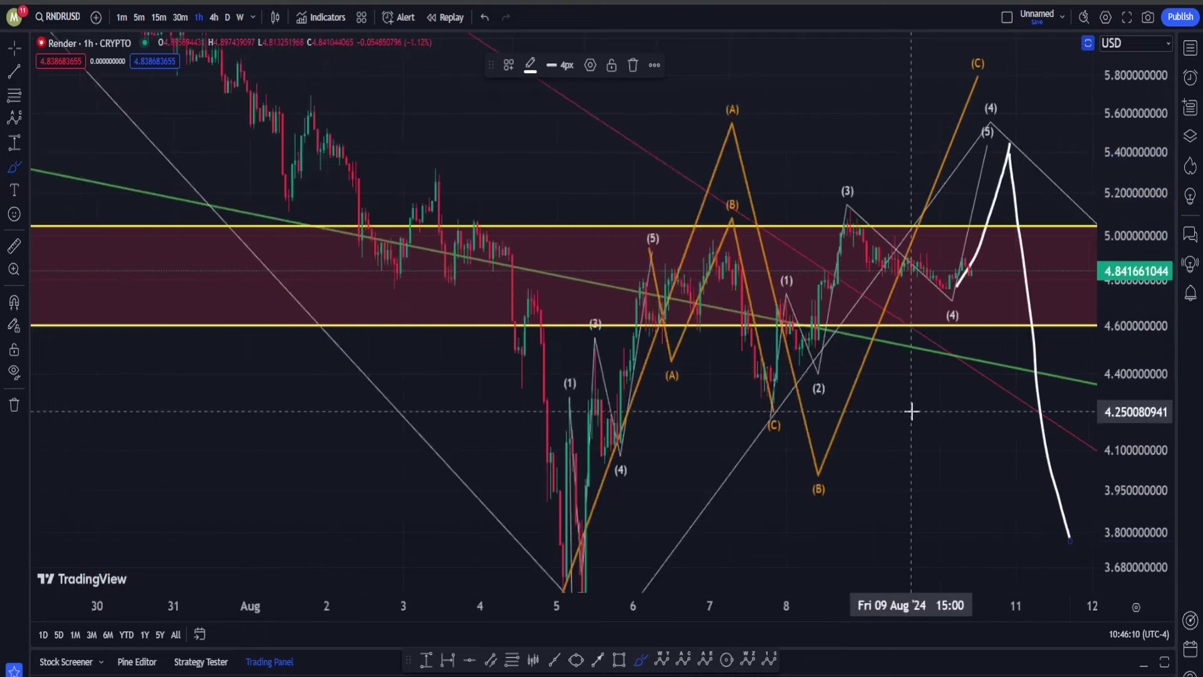
pyautogui.scroll(-1, 911, 412)
# - Add an arrowhead at the drop's end, circle the (C) and (2) labels, and mark beside (B)
pyautogui.moveTo(1122, 374); pyautogui.dragTo(1122, 491)
pyautogui.moveTo(1066, 443); pyautogui.dragTo(1047, 453)
pyautogui.moveTo(738, 490)
pyautogui.mouseDown()
pyautogui.moveTo(554, 524)
pyautogui.moveTo(550, 510)
pyautogui.mouseUp()
pyautogui.moveTo(630, 458); pyautogui.dragTo(677, 532)
pyautogui.press('ctrl')
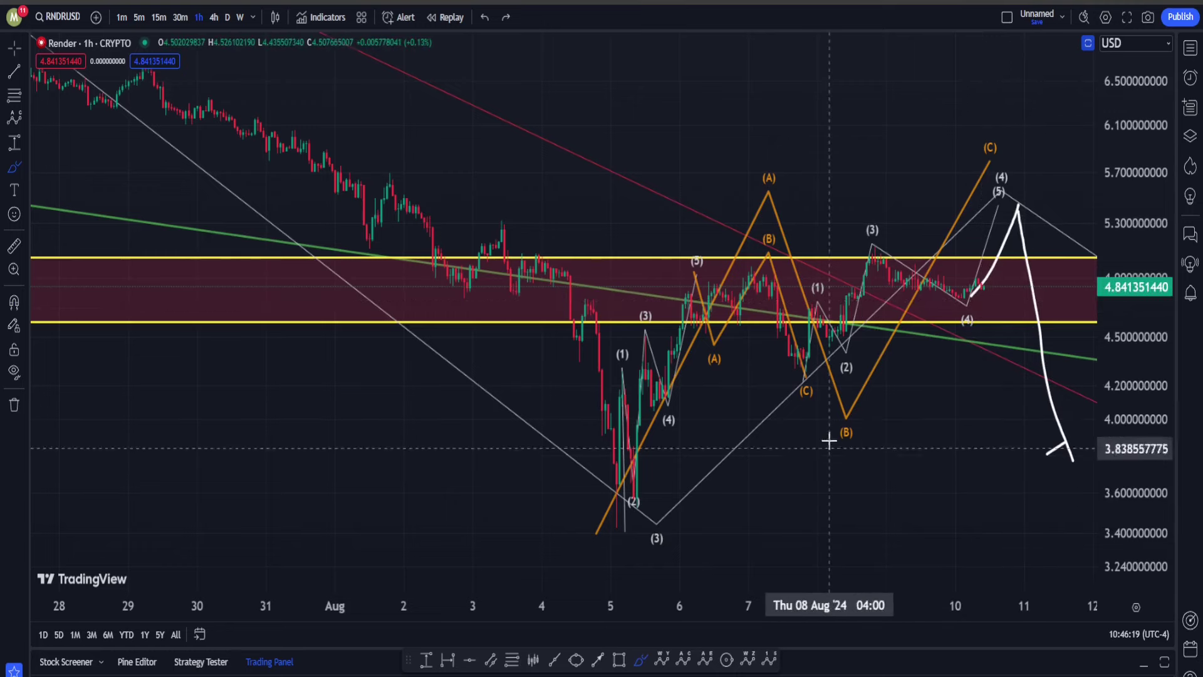
pyautogui.moveTo(857, 379)
pyautogui.mouseDown()
pyautogui.moveTo(852, 397)
pyautogui.moveTo(856, 383)
pyautogui.mouseUp()
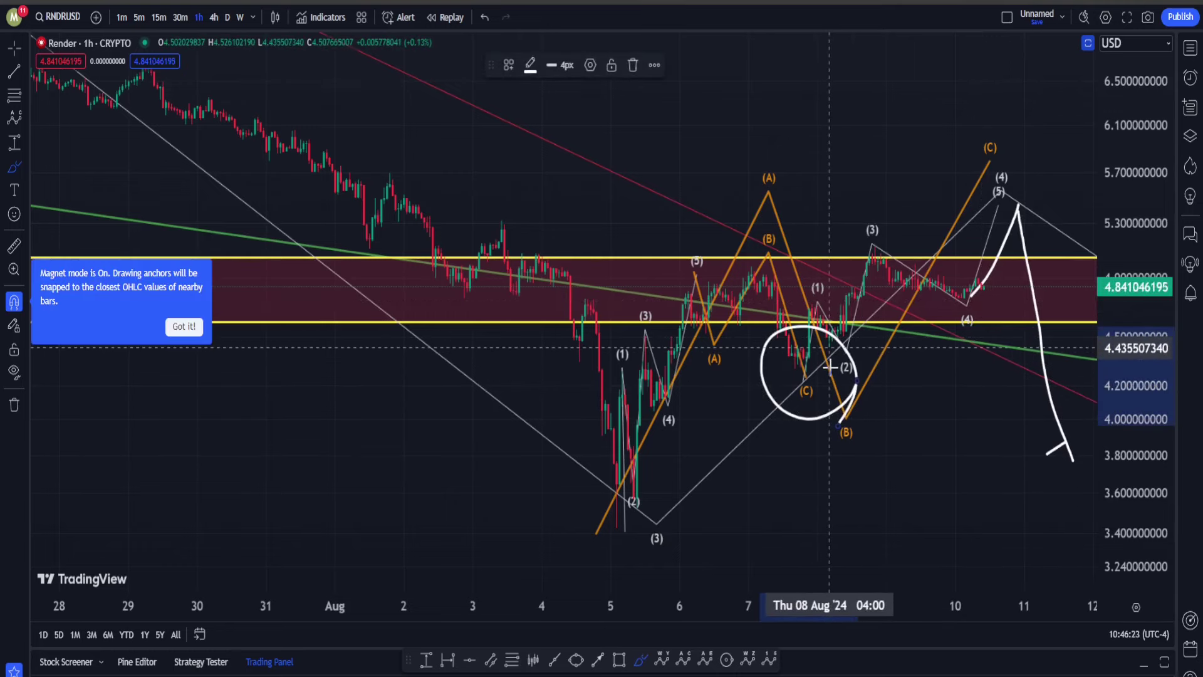
# - Undo the circle and arrowhead, then pan to bring dates 12–17 into view
pyautogui.hotkey('ctrl', 'z')
pyautogui.hotkey('ctrl', 'z')
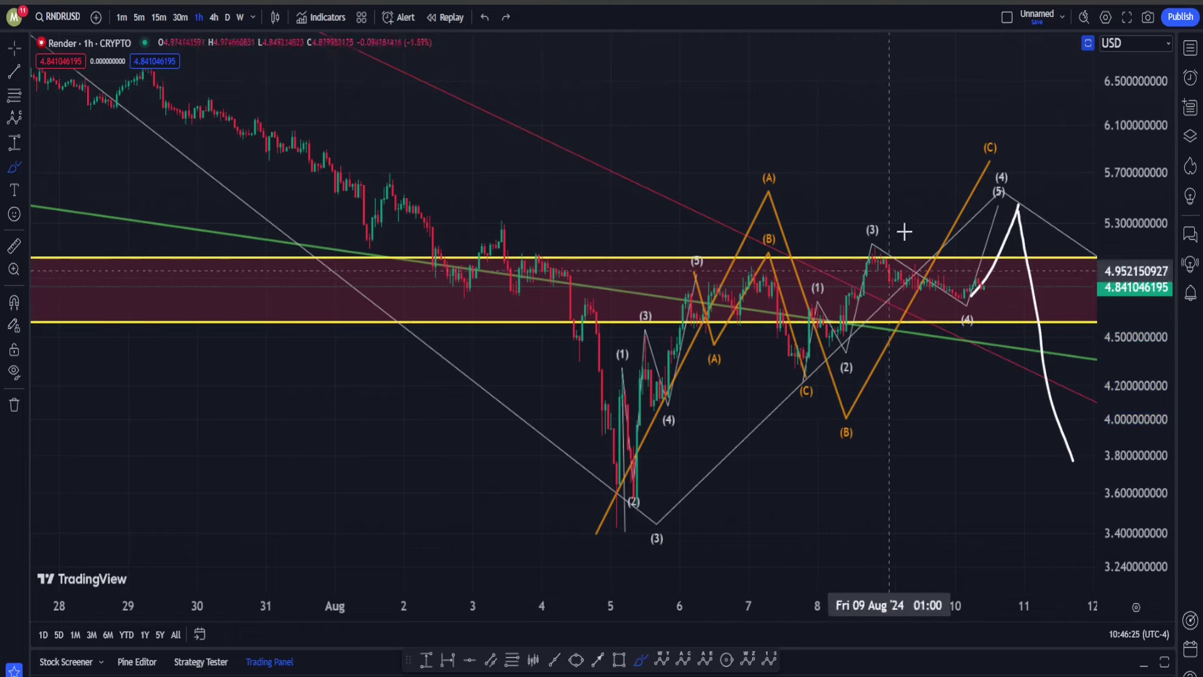
pyautogui.press('Escape')
pyautogui.moveTo(941, 133); pyautogui.dragTo(543, 116)
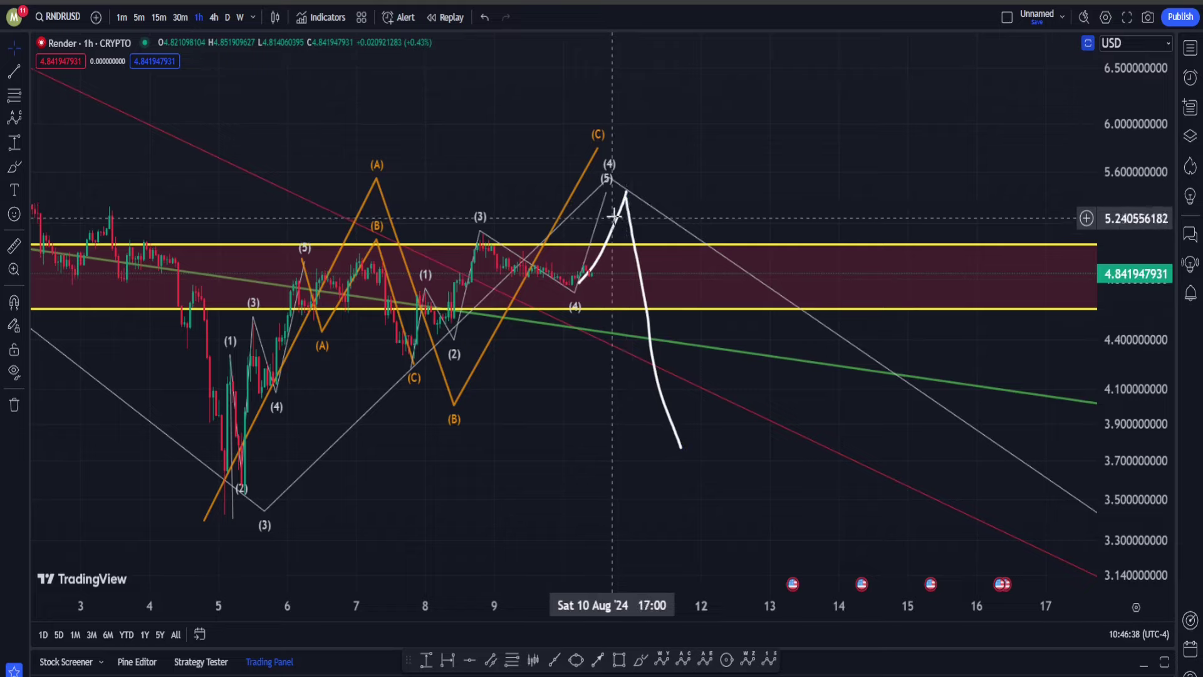
# - Undo both white projection strokes, select a drawing, and nudge the hourly chart to recentre the waves
pyautogui.hotkey('ctrl', 'z')
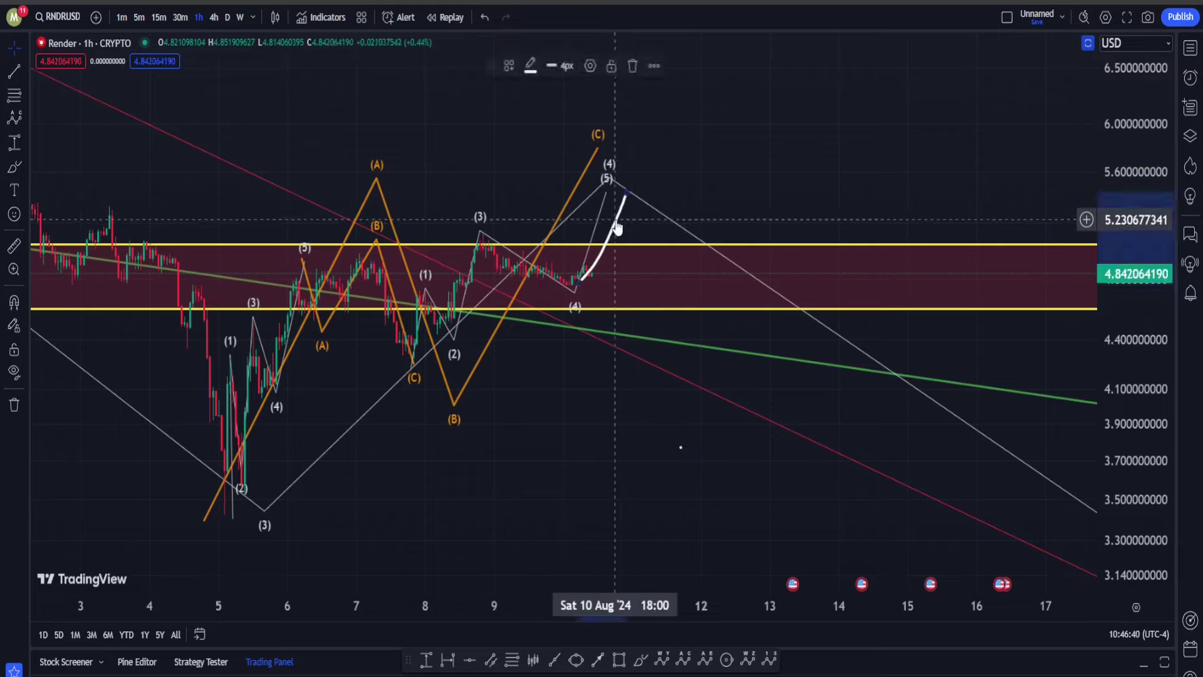
pyautogui.hotkey('ctrl', 'z')
pyautogui.click(681, 447)
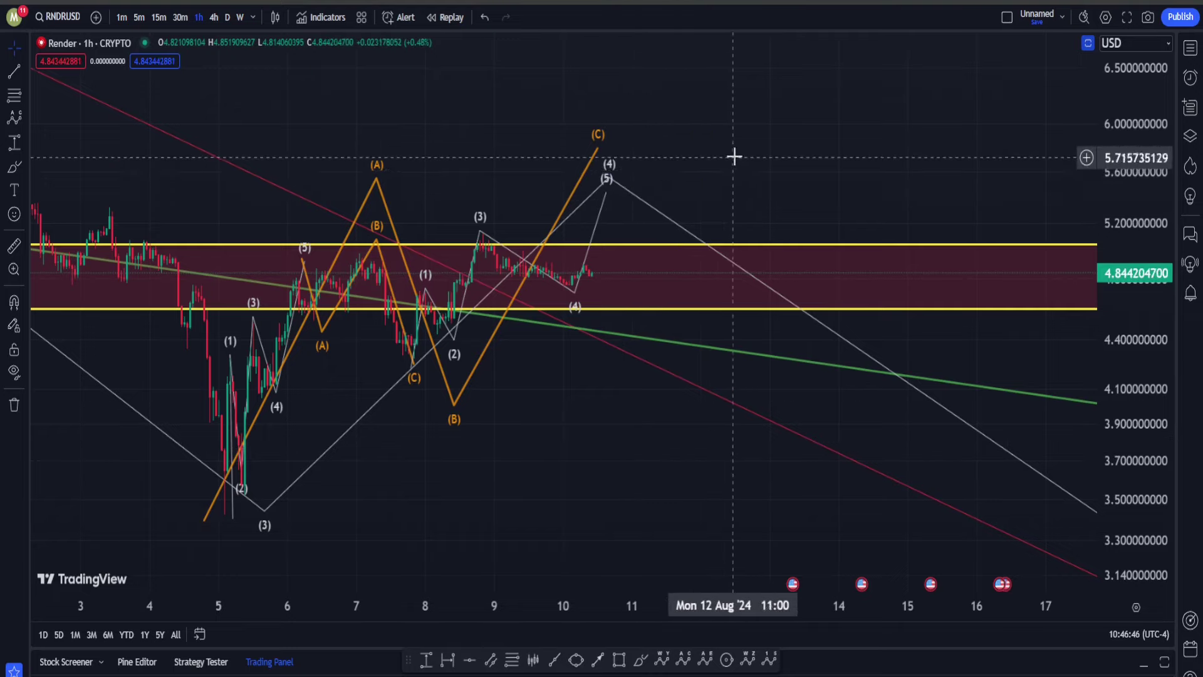
pyautogui.moveTo(749, 157); pyautogui.dragTo(808, 160)
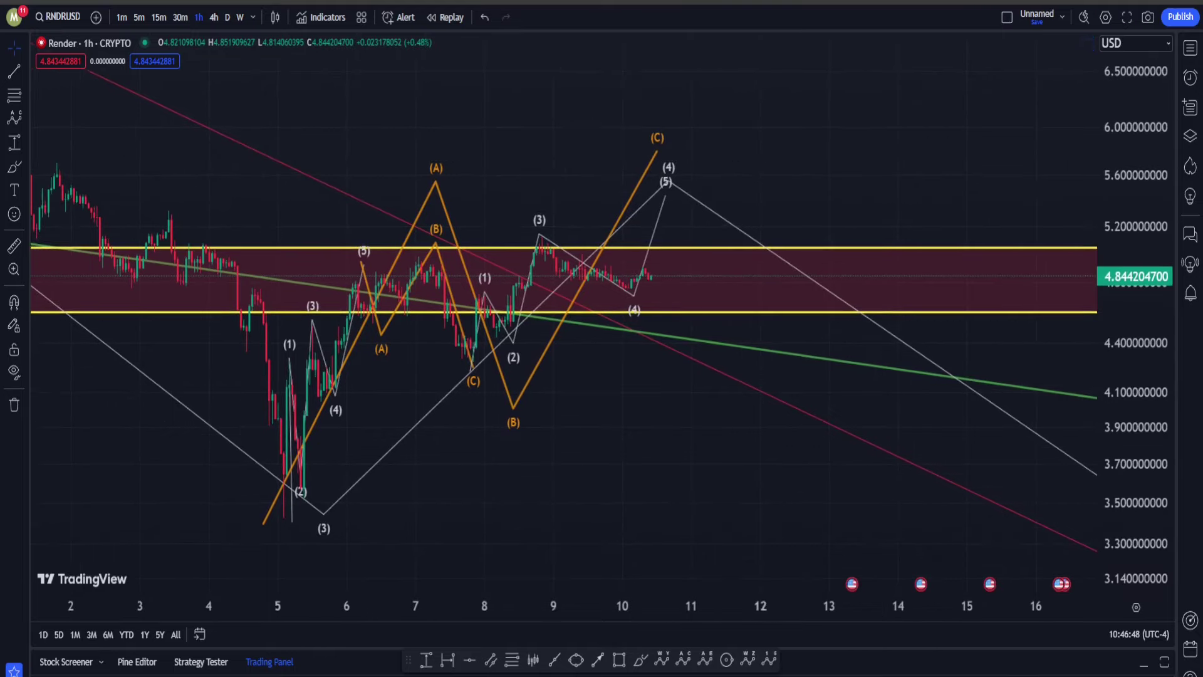